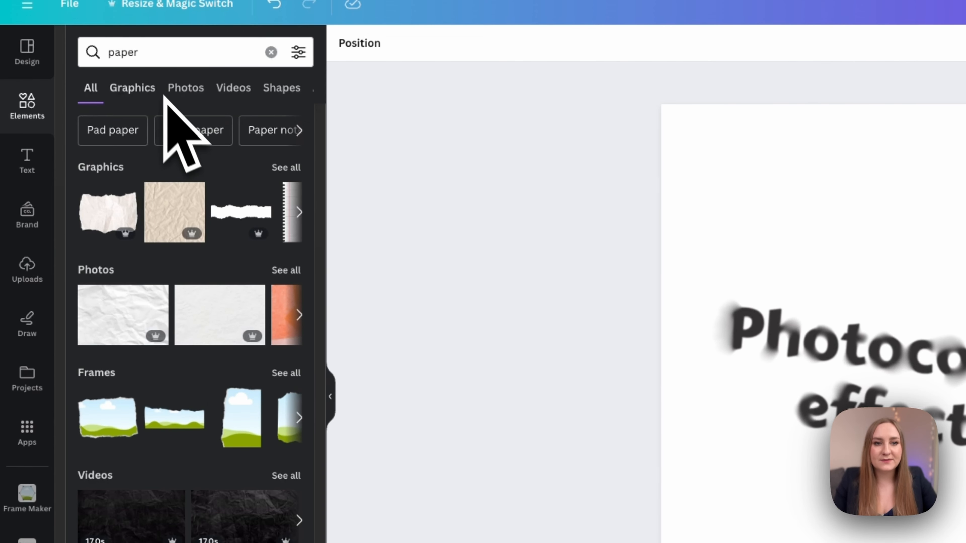
Add a white paper texture photo to the page in portrait orientation and enlarge it to cover the whole page.
{"action": "left_click", "coordinate": [296, 271]}
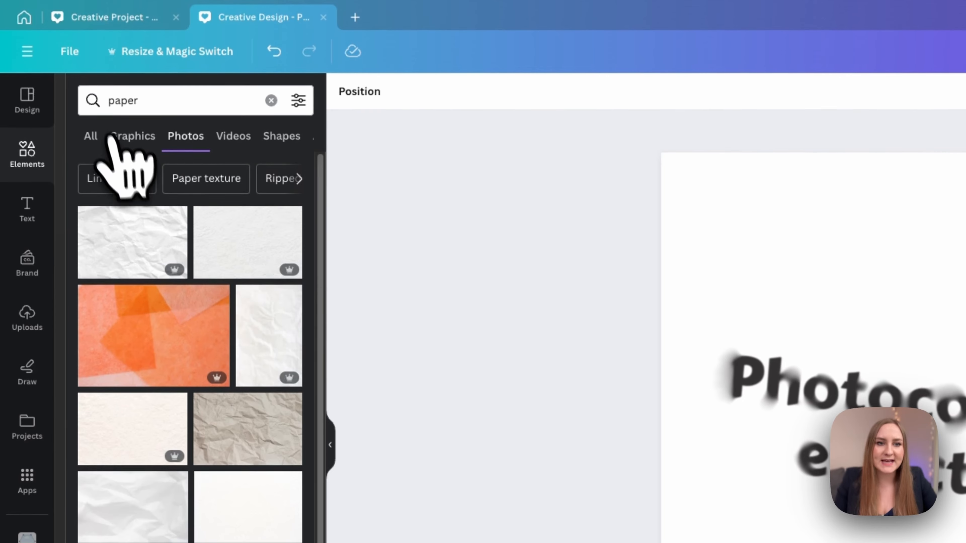
{"action": "left_click", "coordinate": [131, 137]}
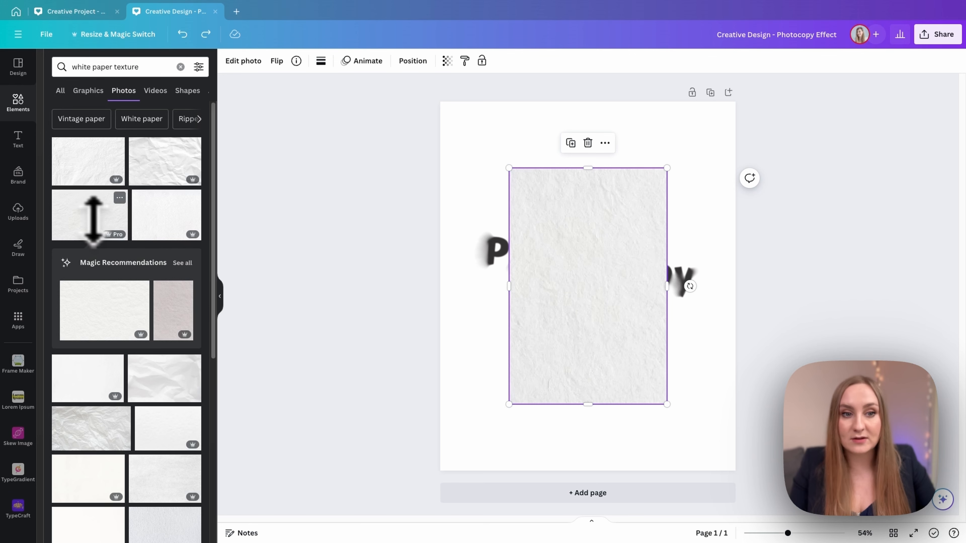
{"action": "left_click_drag", "start_coordinate": [510, 170], "coordinate": [374, 108]}
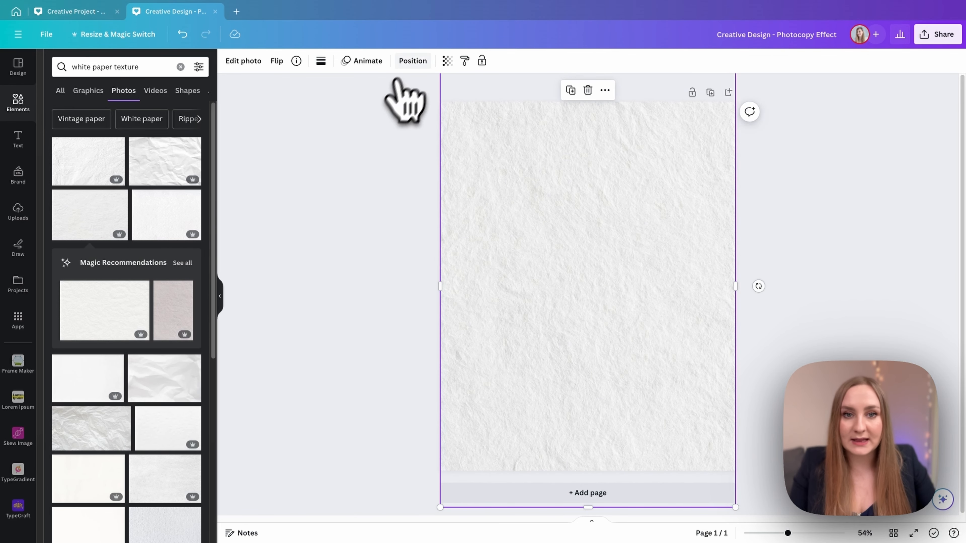
Send the white paper texture photo behind the "Photocopy effect" lettering.
{"action": "left_click", "coordinate": [412, 61]}
{"action": "left_click", "coordinate": [161, 107]}
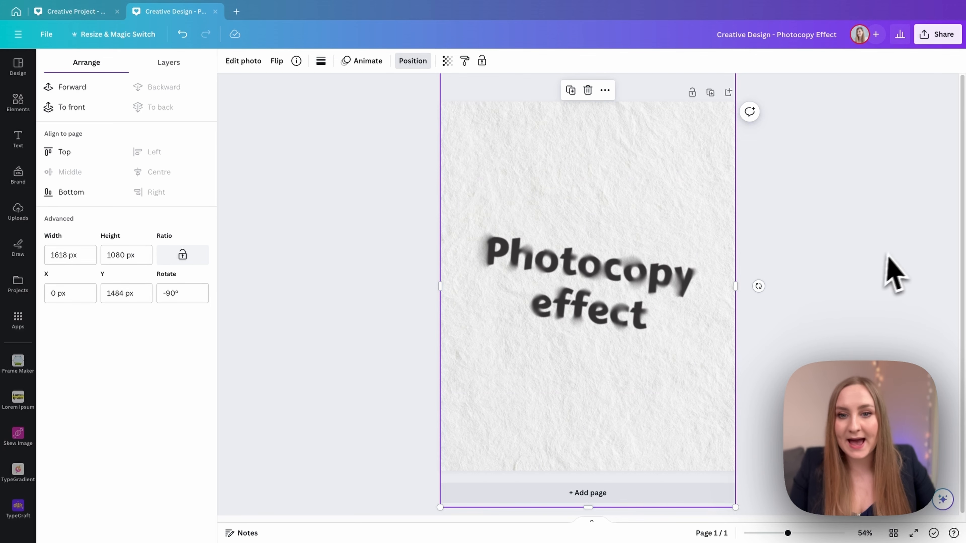
{"action": "left_click", "coordinate": [875, 259]}
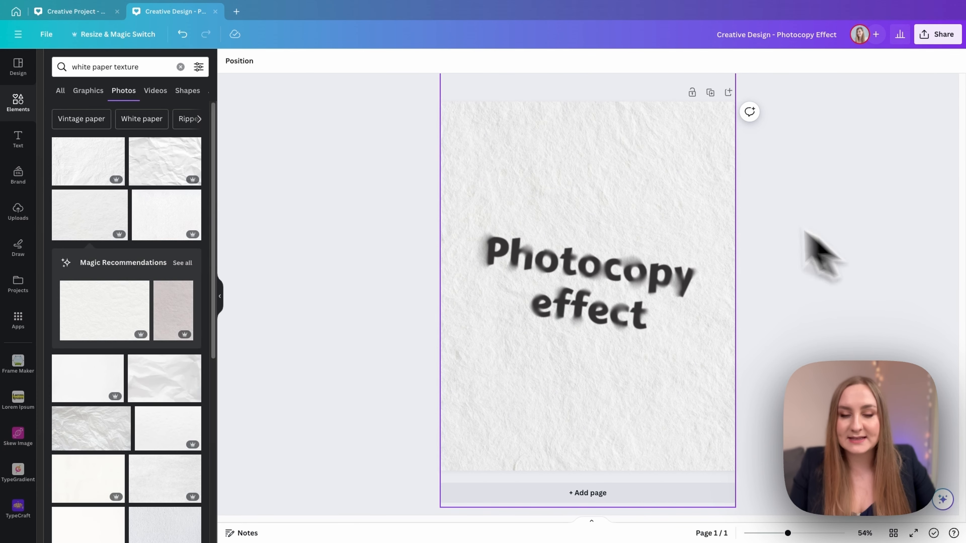
Reduce the white paper texture photo's transparency value to 78, and lower it slightly further for a fainter texture.
{"action": "left_click", "coordinate": [683, 149]}
{"action": "left_click", "coordinate": [447, 60]}
{"action": "left_click_drag", "start_coordinate": [446, 101], "coordinate": [426, 102]}
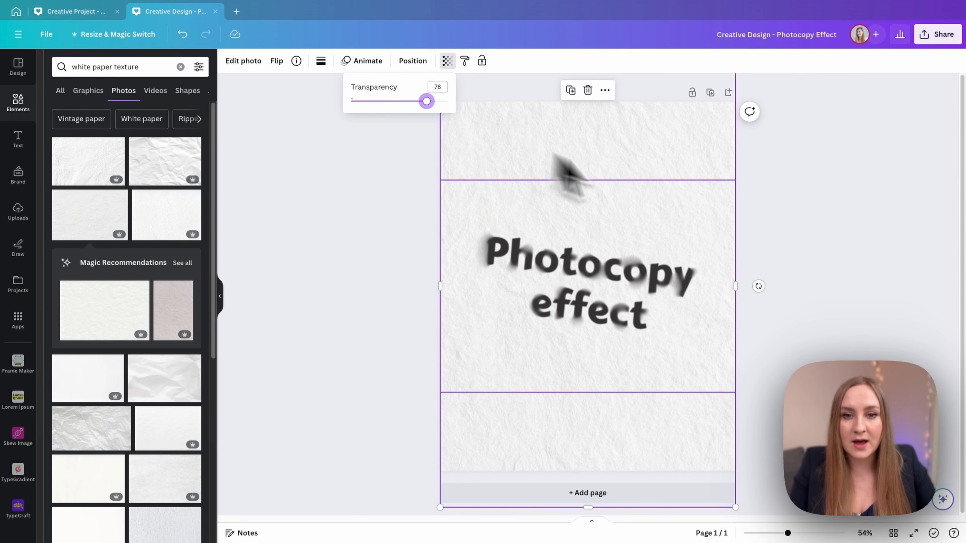
{"action": "left_click", "coordinate": [767, 218]}
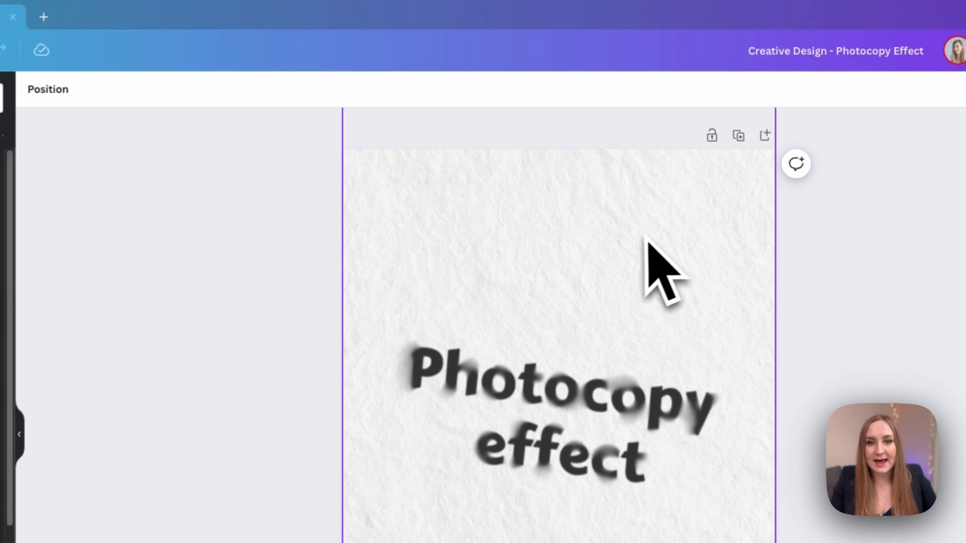
{"action": "left_click", "coordinate": [526, 121]}
{"action": "left_click", "coordinate": [447, 61]}
{"action": "left_click_drag", "start_coordinate": [315, 152], "coordinate": [302, 152]}
{"action": "left_click", "coordinate": [857, 270]}
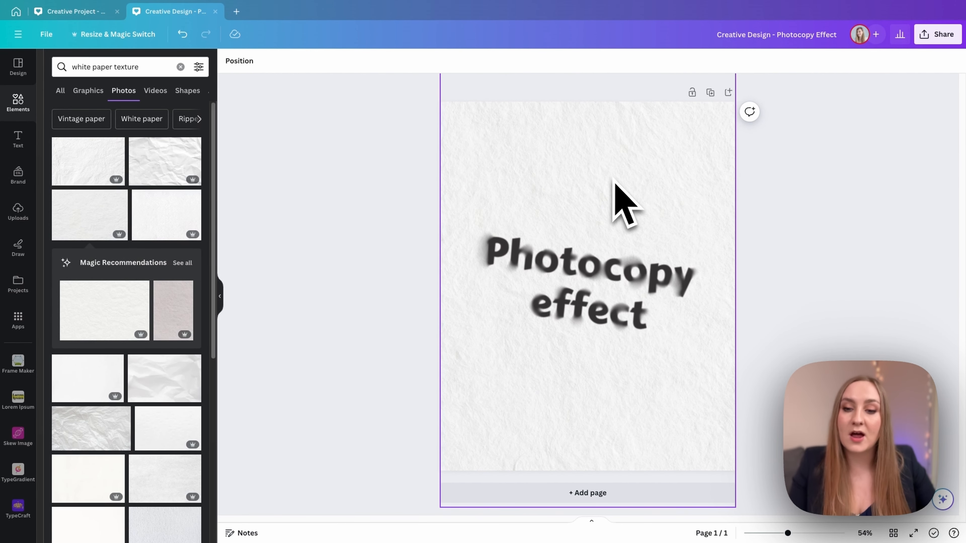
Search the elements for crumpled paper and browse the photo results.
{"action": "left_click", "coordinate": [180, 67]}
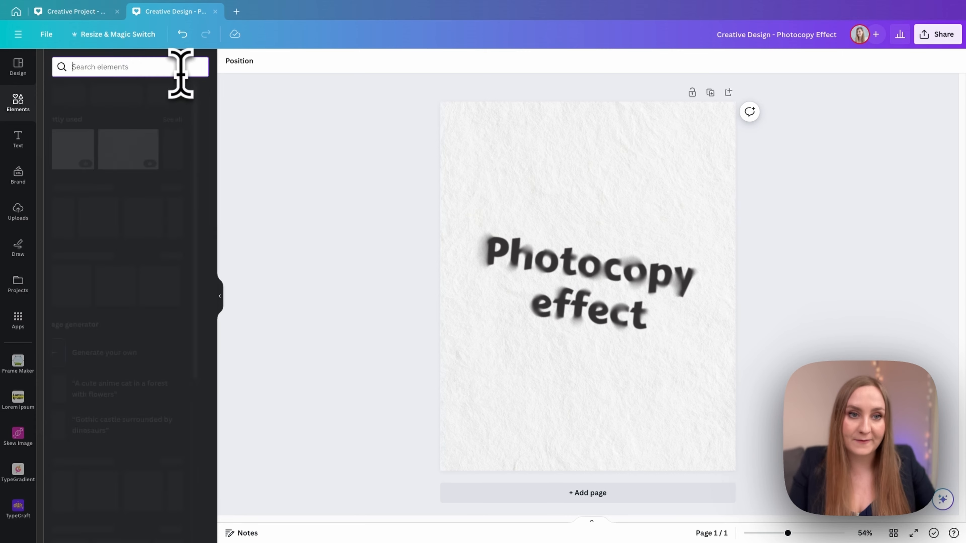
{"action": "type", "text": "crum"}
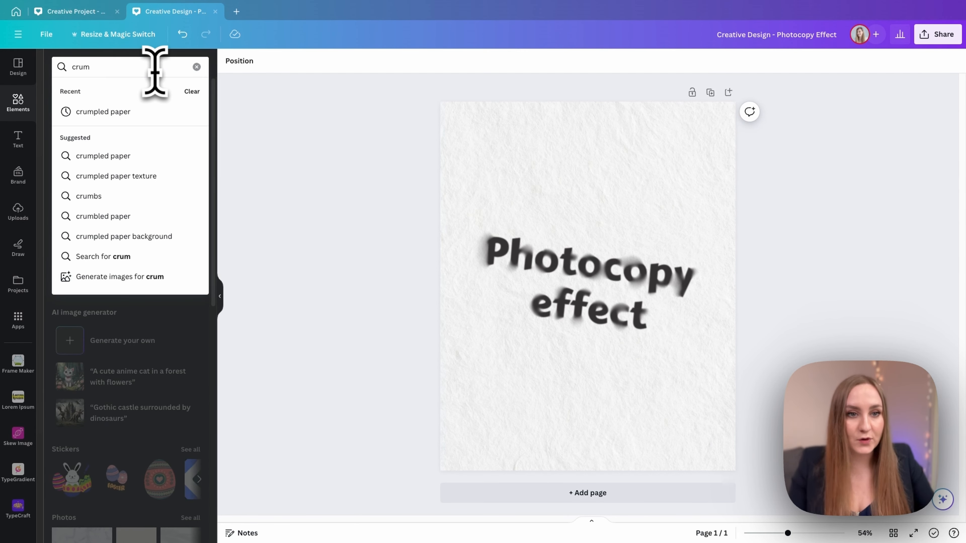
{"action": "left_click", "coordinate": [159, 111]}
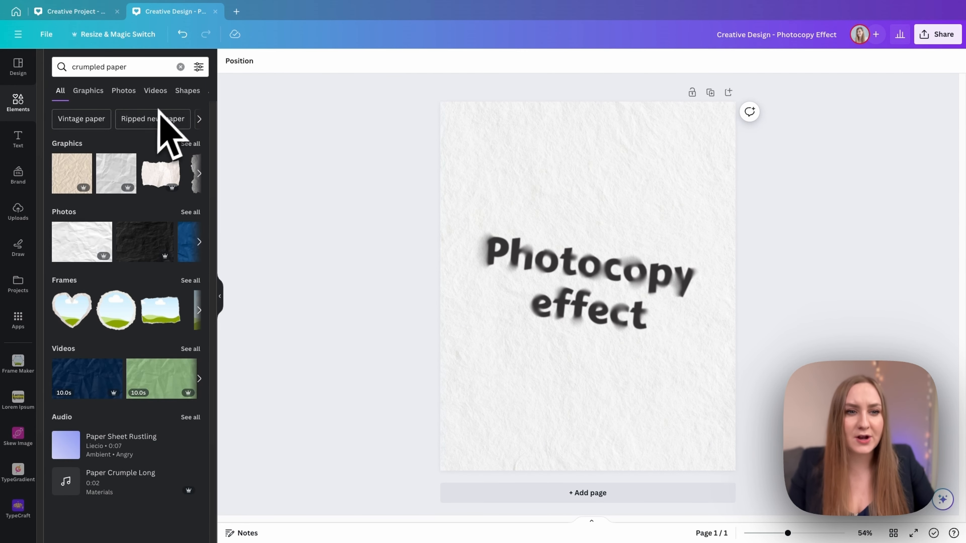
{"action": "left_click", "coordinate": [90, 91]}
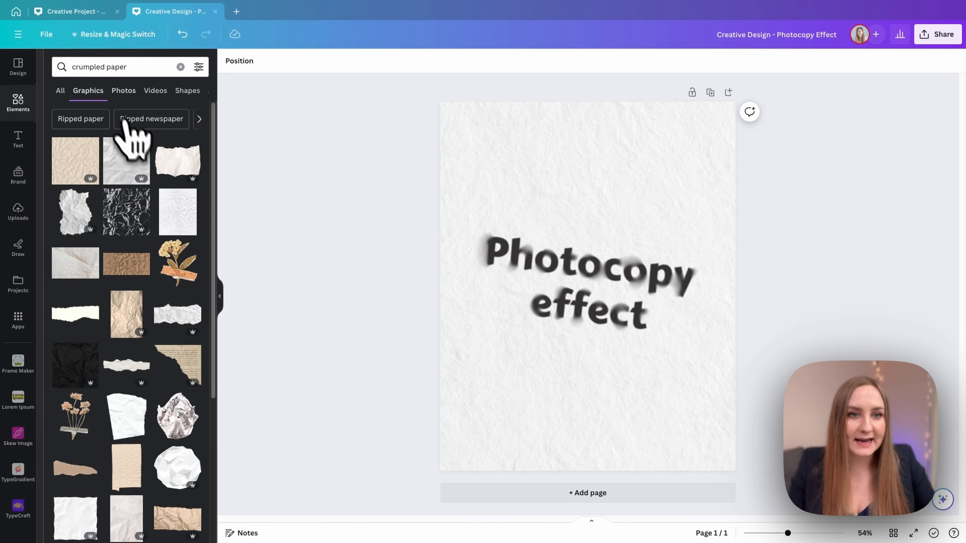
{"action": "left_click", "coordinate": [124, 91]}
{"action": "scroll", "coordinate": [177, 291], "scroll_direction": "down", "scroll_amount": 3}
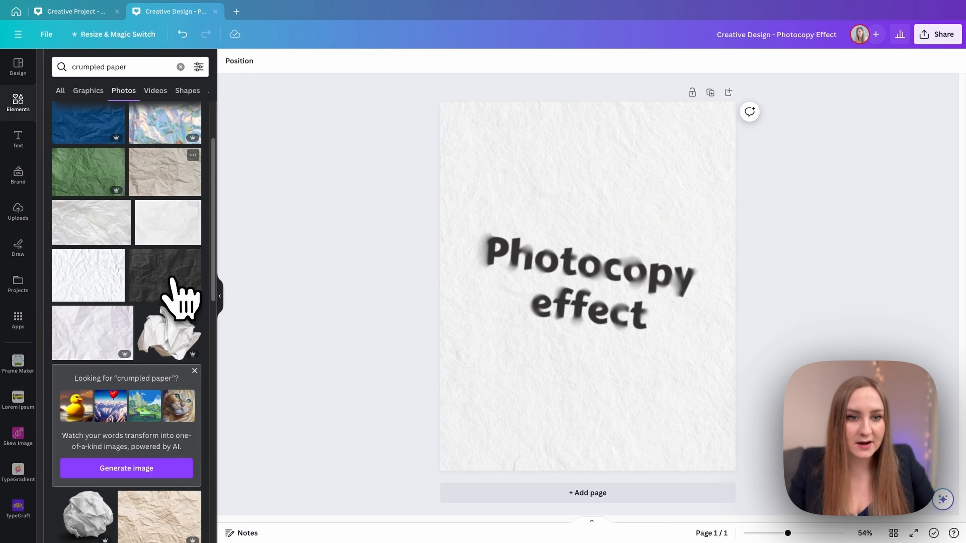
Add the light crumpled paper photo, rotated 90° and enlarged to cover the whole page.
{"action": "left_click", "coordinate": [172, 233]}
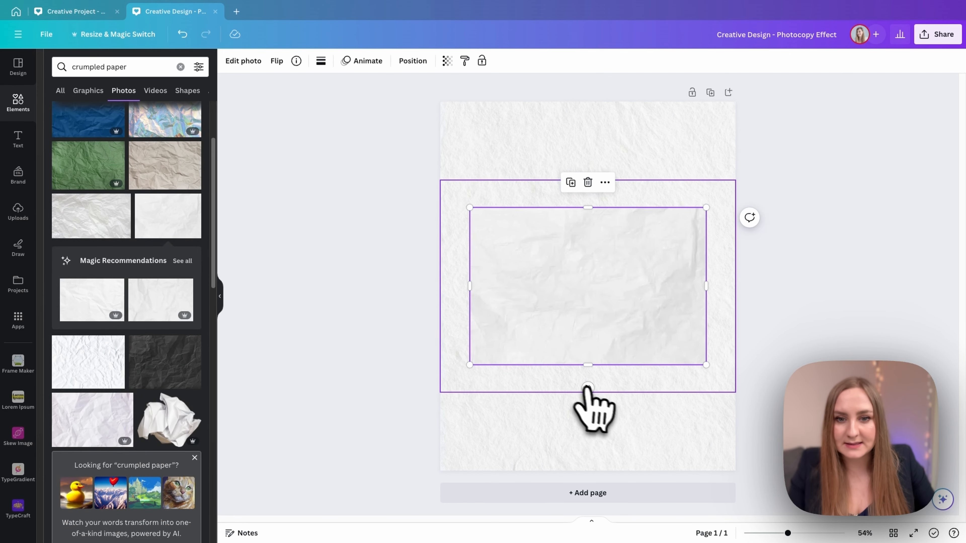
{"action": "left_click_drag", "start_coordinate": [588, 388], "coordinate": [516, 285]}
{"action": "left_click_drag", "start_coordinate": [511, 166], "coordinate": [309, 97]}
Set the crumpled paper photo's transparency to 85 and layer it behind the lettering but above the white paper texture.
{"action": "left_click", "coordinate": [446, 61]}
{"action": "left_click_drag", "start_coordinate": [446, 101], "coordinate": [442, 100]}
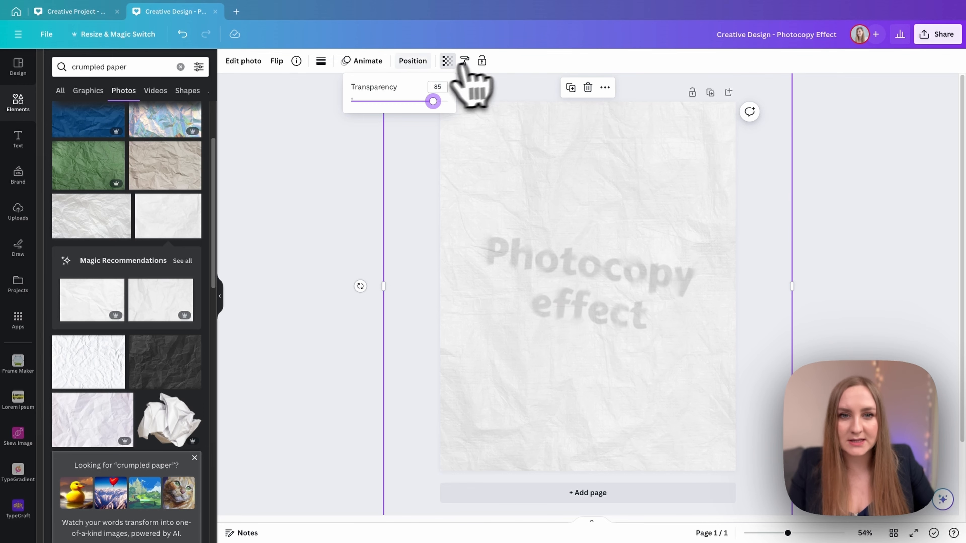
{"action": "left_click", "coordinate": [413, 61]}
{"action": "left_click", "coordinate": [163, 88]}
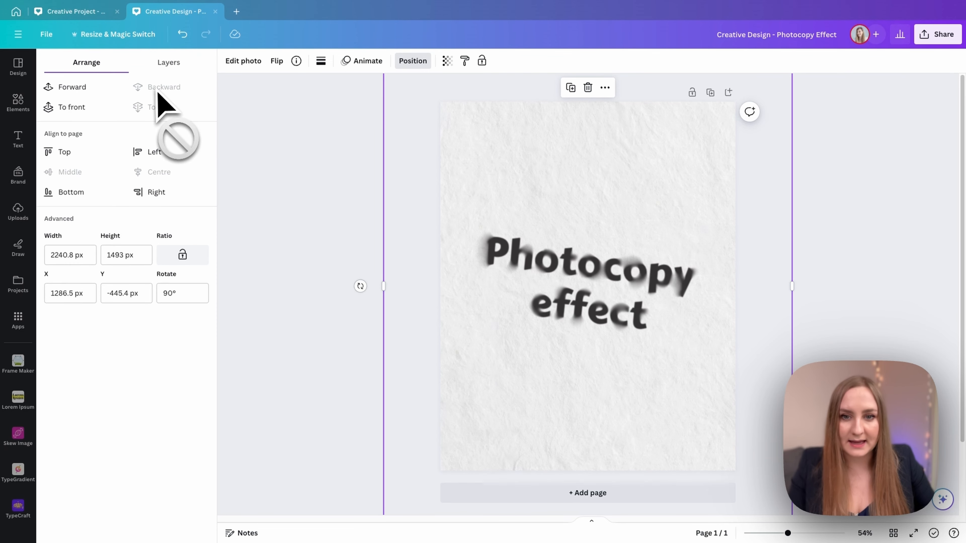
{"action": "left_click", "coordinate": [107, 92]}
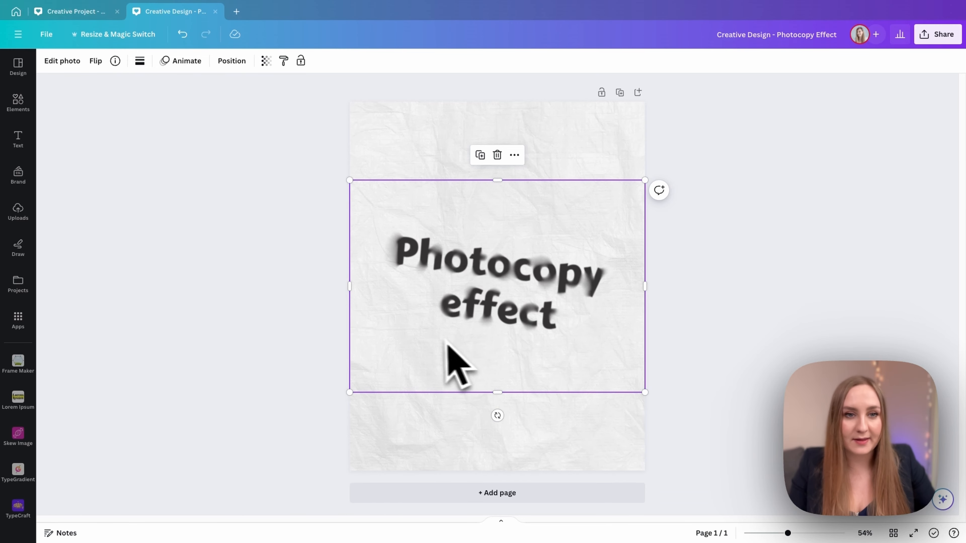
Brush away part of the blur on the lettering image with the Blur effect's Remove brush at size 16 and intensity 100.
{"action": "left_click", "coordinate": [68, 63]}
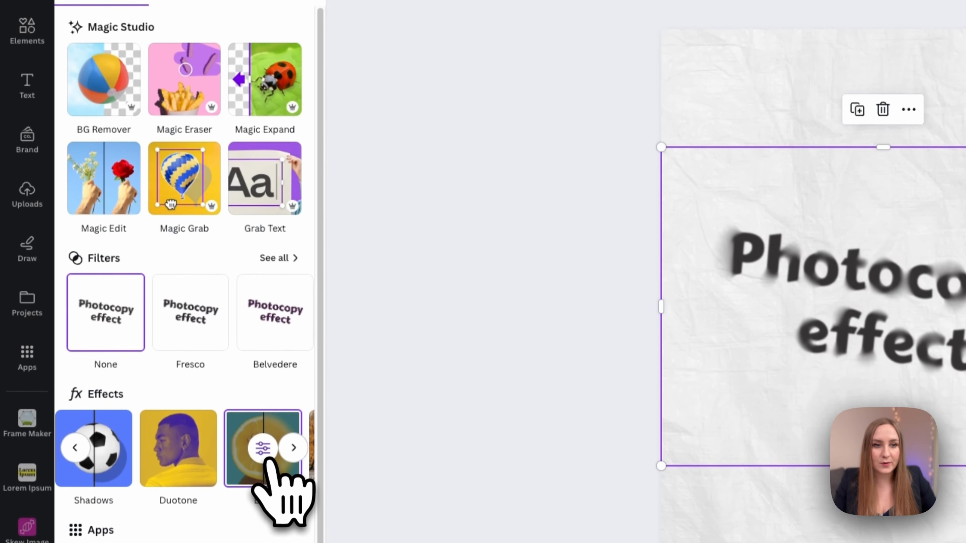
{"action": "left_click", "coordinate": [268, 461]}
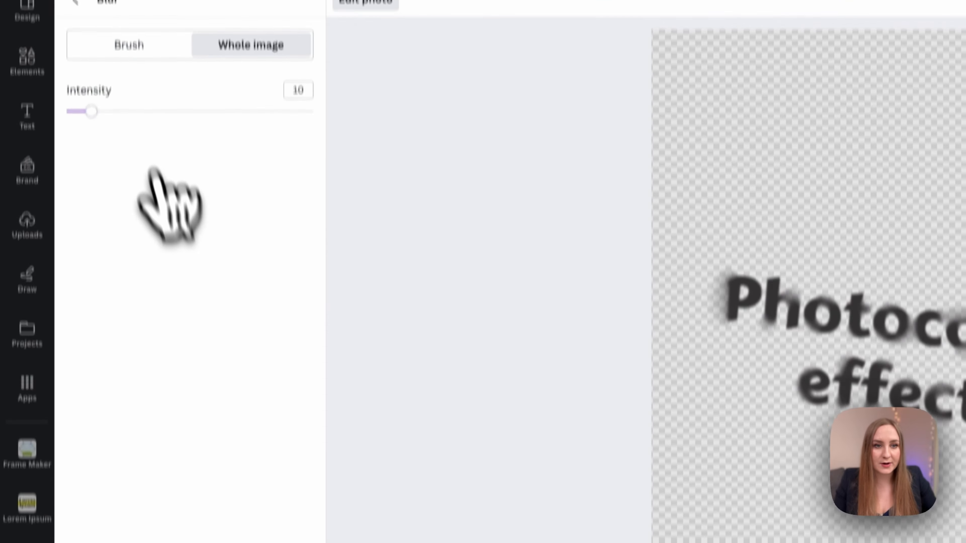
{"action": "left_click", "coordinate": [171, 122]}
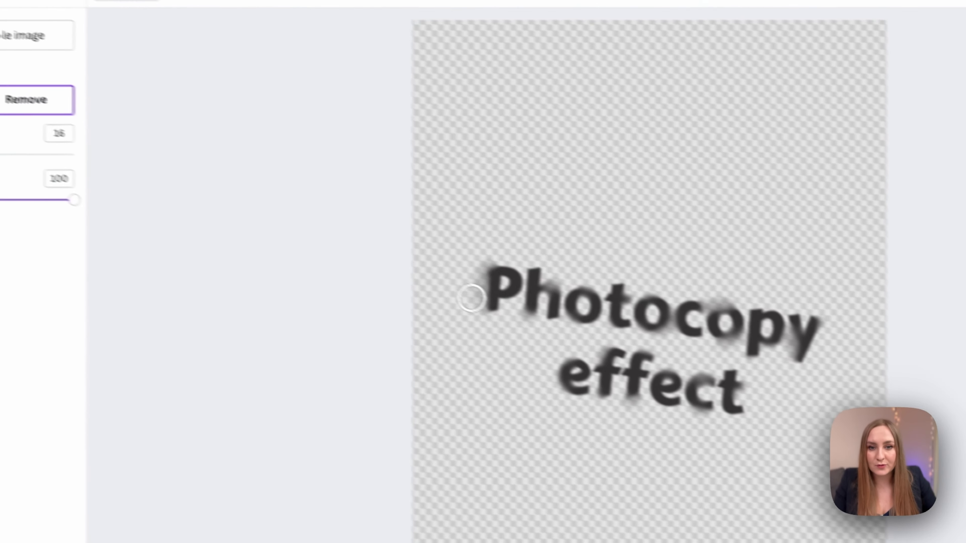
{"action": "left_click_drag", "start_coordinate": [735, 366], "coordinate": [740, 401]}
{"action": "mouse_move", "coordinate": [453, 302]}
{"action": "left_mouse_down"}
{"action": "mouse_move", "coordinate": [430, 299]}
{"action": "mouse_move", "coordinate": [441, 277]}
{"action": "mouse_move", "coordinate": [462, 303]}
{"action": "mouse_move", "coordinate": [516, 289]}
{"action": "mouse_move", "coordinate": [452, 294]}
{"action": "left_mouse_up"}
{"action": "mouse_move", "coordinate": [507, 263]}
{"action": "left_mouse_down"}
{"action": "mouse_move", "coordinate": [557, 311]}
{"action": "mouse_move", "coordinate": [507, 292]}
{"action": "mouse_move", "coordinate": [798, 332]}
{"action": "left_mouse_up"}
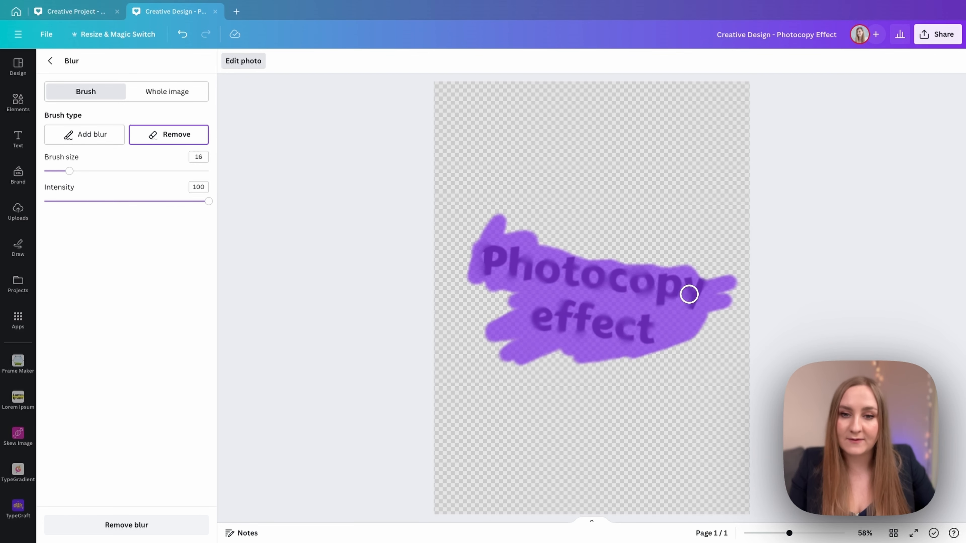
{"action": "left_click_drag", "start_coordinate": [551, 258], "coordinate": [679, 285]}
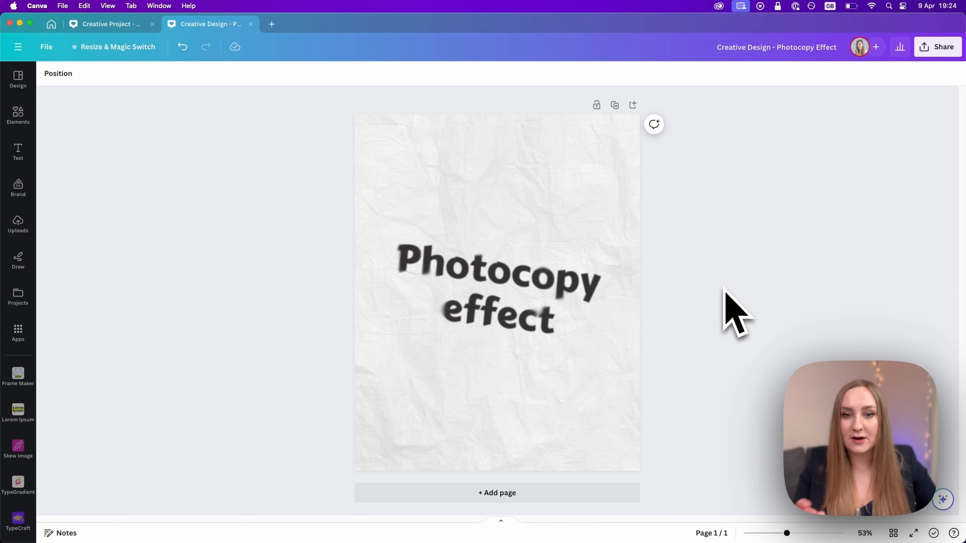
{"action": "scroll", "coordinate": [573, 304], "scroll_direction": "up", "scroll_amount": 5}
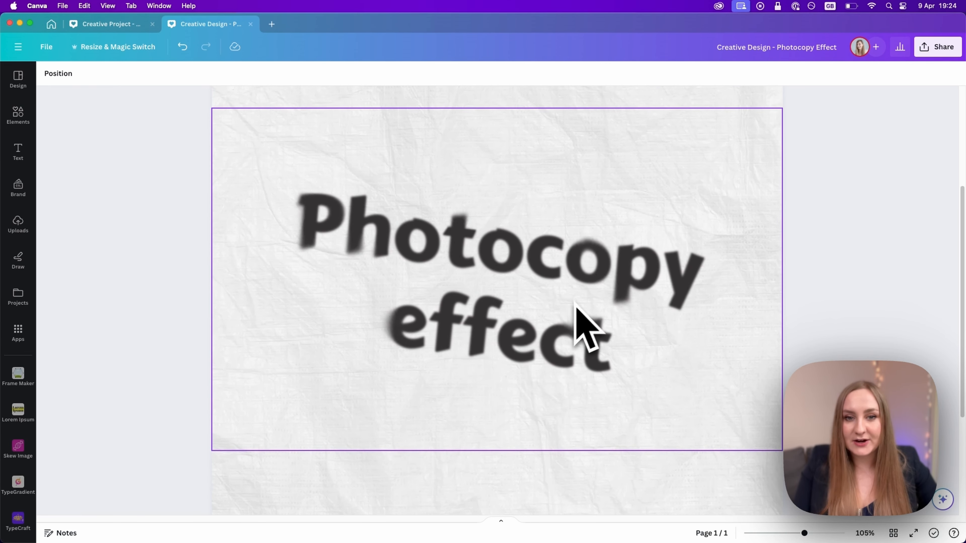
{"action": "scroll", "coordinate": [344, 280], "scroll_direction": "down", "scroll_amount": 5}
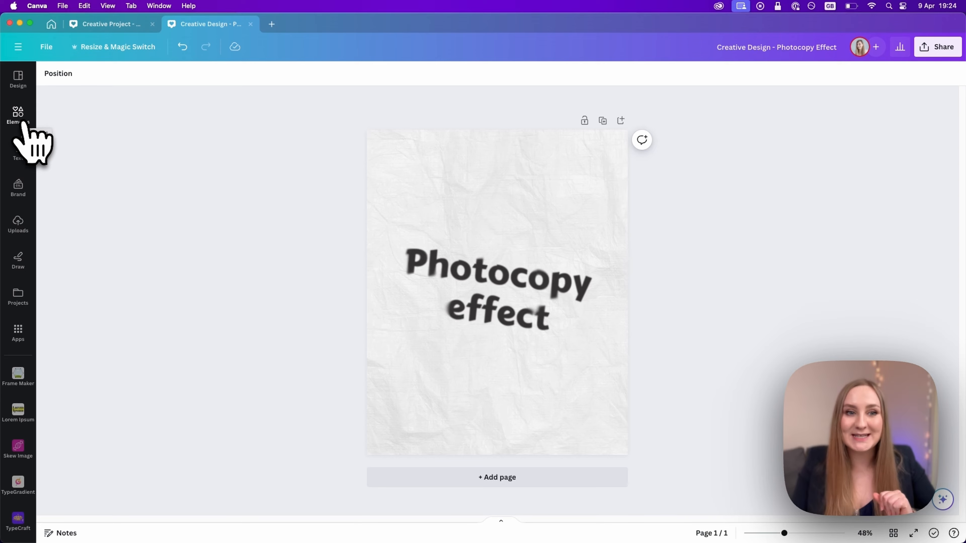
Search the graphics for texture and check the details of the smoky and the folded dark overlays.
{"action": "left_click", "coordinate": [24, 123]}
{"action": "triple_click", "coordinate": [124, 81]}
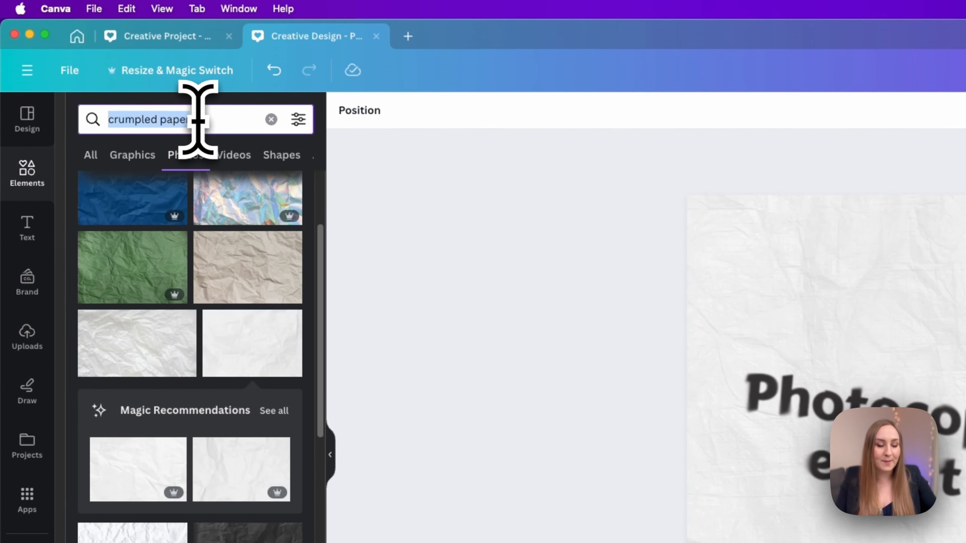
{"action": "type", "text": "texture"}
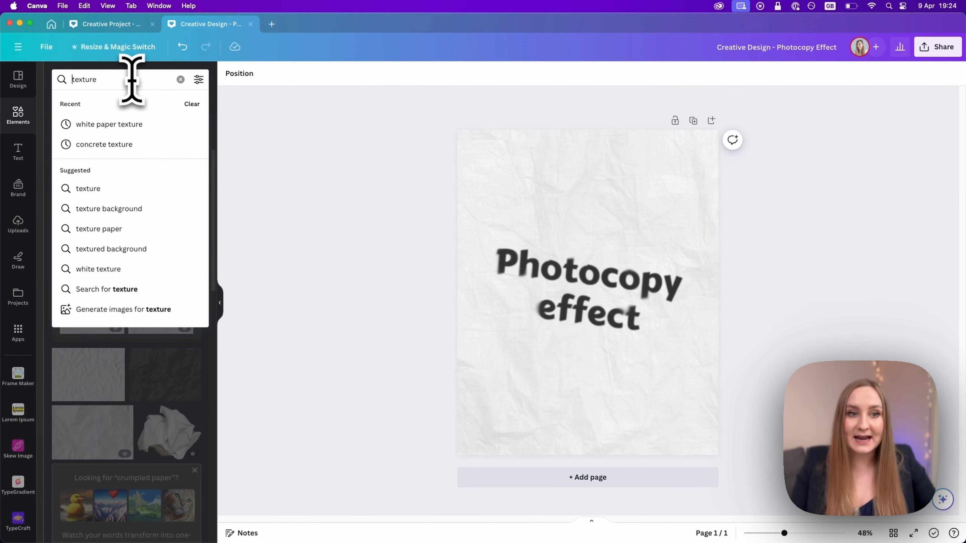
{"action": "key", "text": "Return"}
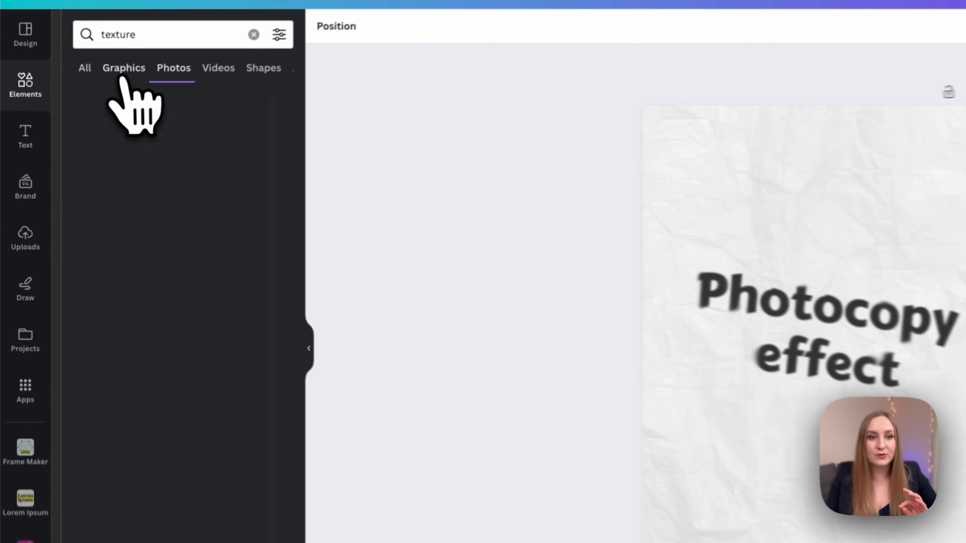
{"action": "left_click", "coordinate": [88, 103]}
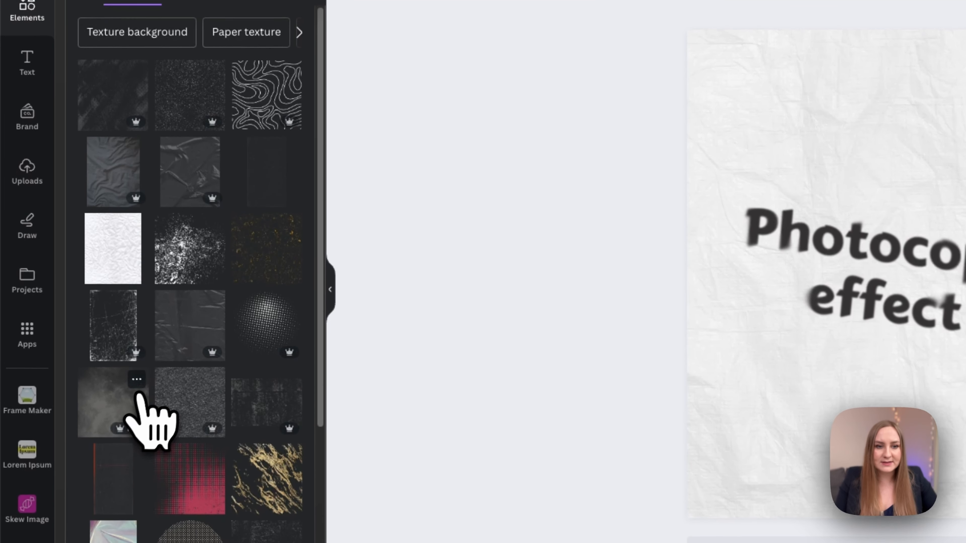
{"action": "left_click", "coordinate": [137, 382]}
{"action": "left_click", "coordinate": [136, 381]}
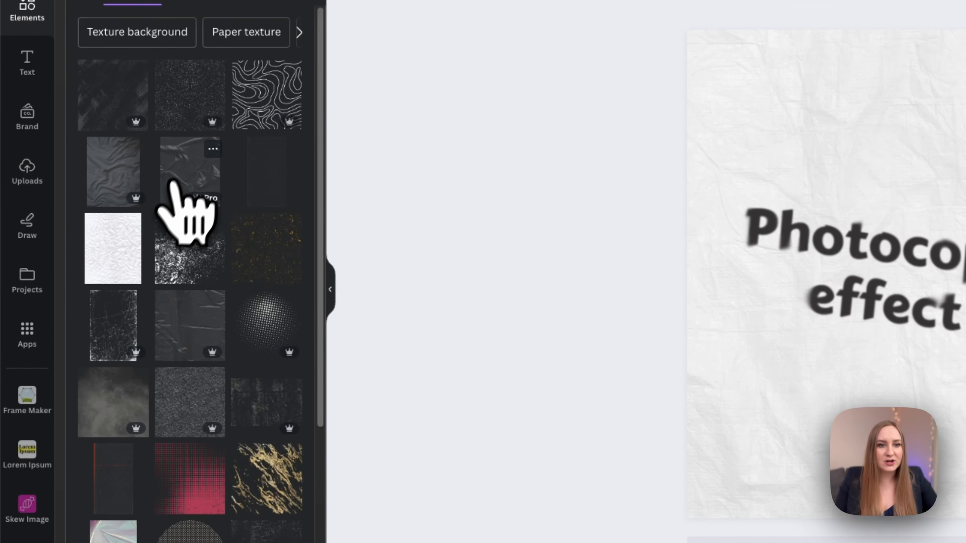
{"action": "left_click", "coordinate": [213, 149]}
{"action": "left_click", "coordinate": [208, 155]}
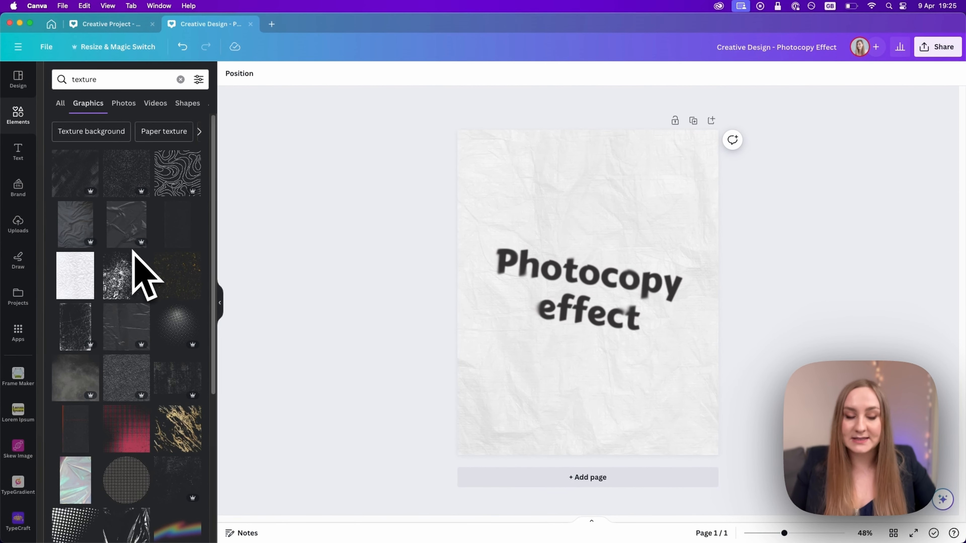
Add a dark grainy overlay from a graphics search for photocopy texture, and scale and position it to cover the page.
{"action": "left_click", "coordinate": [116, 84]}
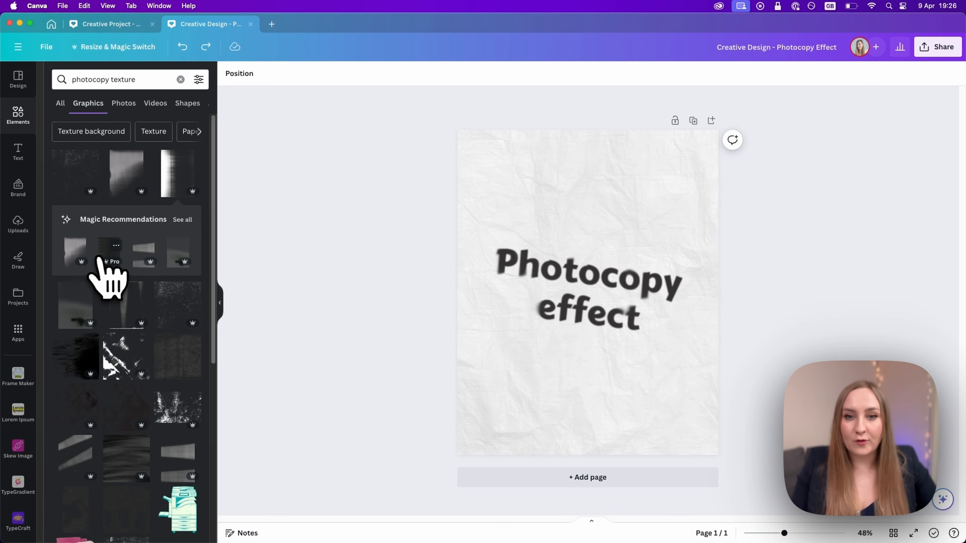
{"action": "left_click", "coordinate": [101, 256]}
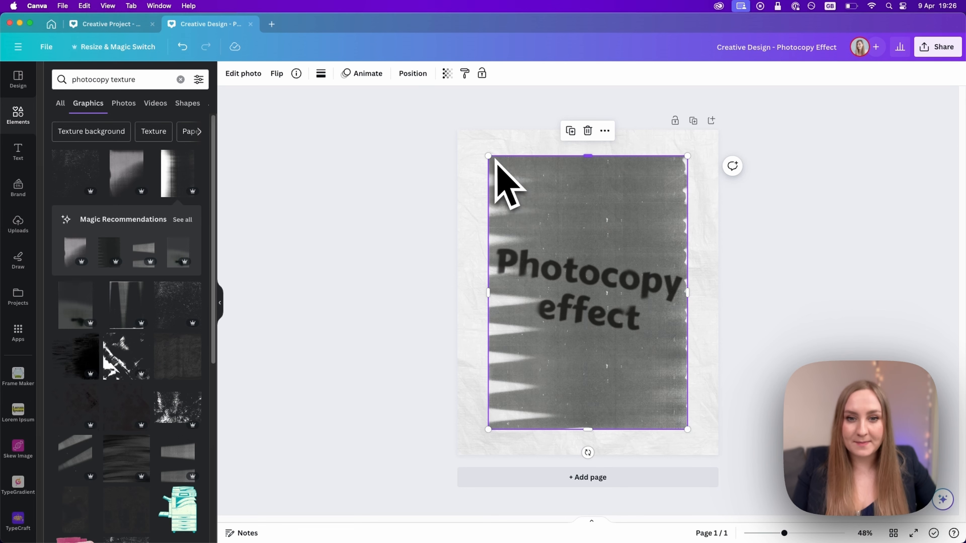
{"action": "left_click_drag", "start_coordinate": [490, 156], "coordinate": [236, 215]}
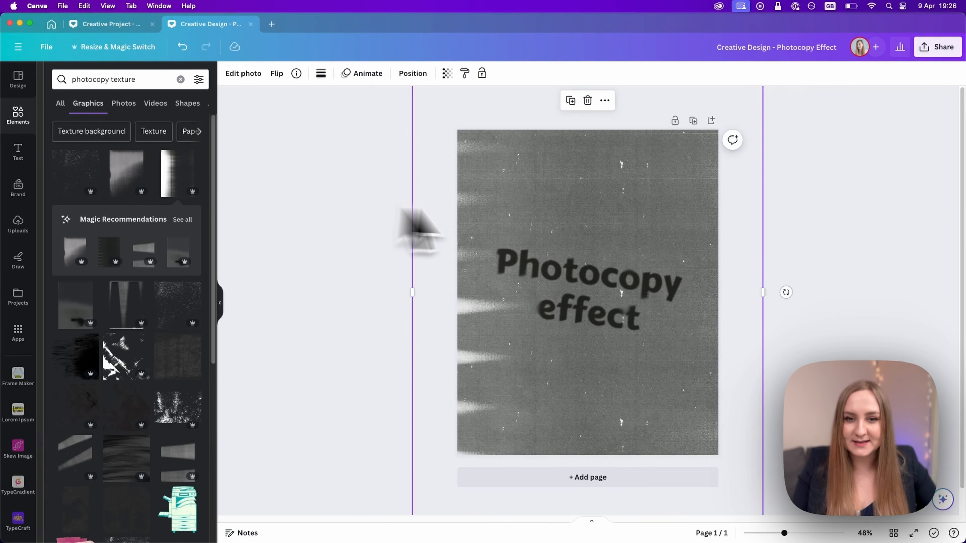
{"action": "left_click_drag", "start_coordinate": [606, 223], "coordinate": [579, 228]}
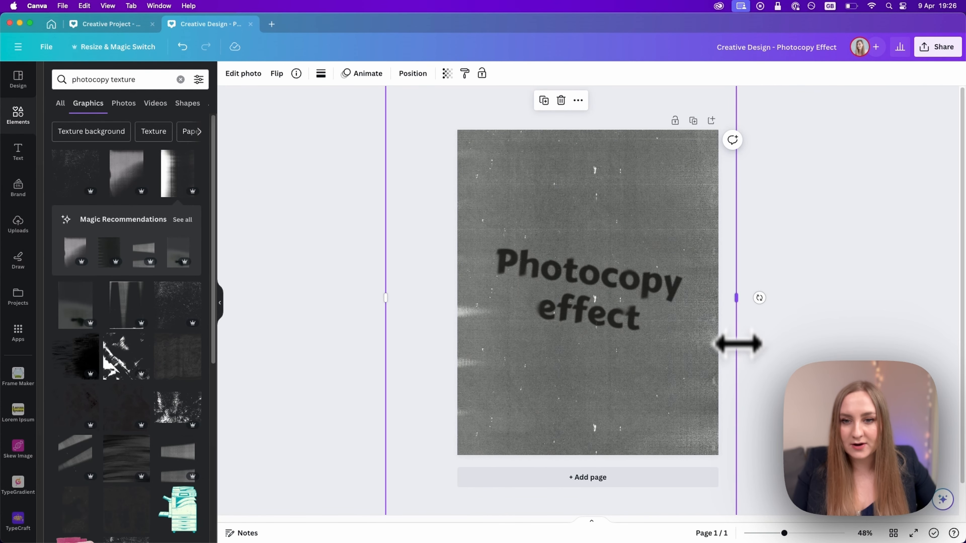
{"action": "mouse_move", "coordinate": [737, 304]}
{"action": "left_mouse_down"}
{"action": "mouse_move", "coordinate": [780, 310]}
{"action": "mouse_move", "coordinate": [730, 317]}
{"action": "left_mouse_up"}
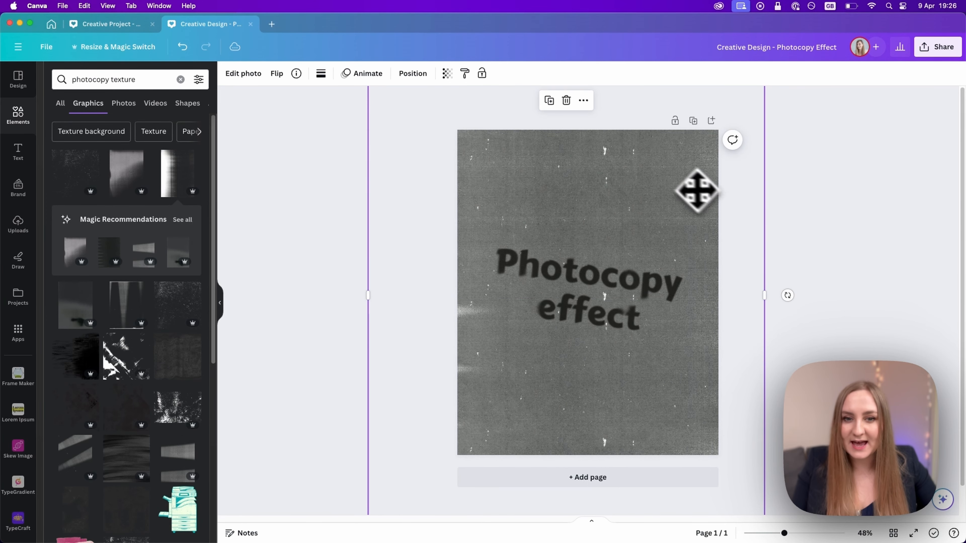
Set the dark grainy overlay's transparency to 75.
{"action": "left_click", "coordinate": [447, 73]}
{"action": "left_click_drag", "start_coordinate": [443, 113], "coordinate": [480, 118]}
{"action": "left_click", "coordinate": [866, 293]}
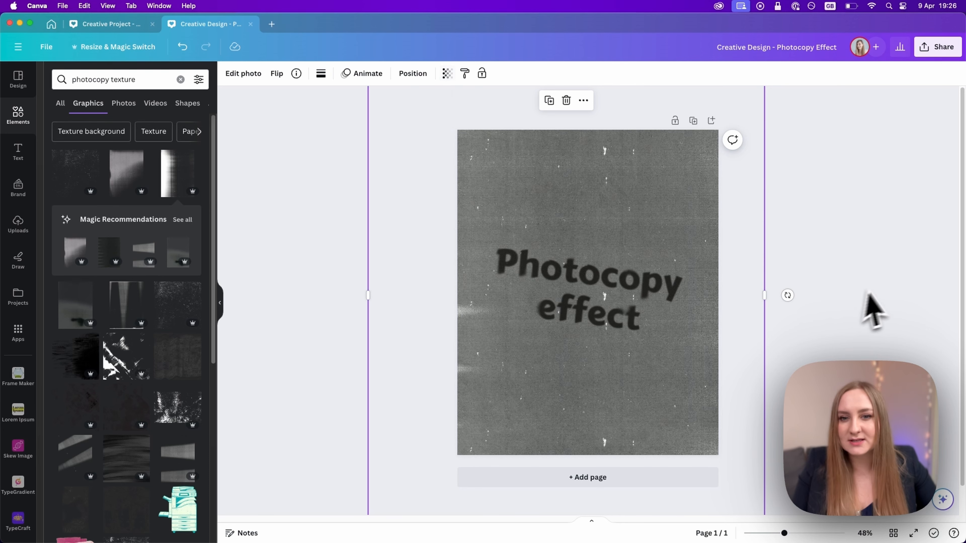
{"action": "left_click", "coordinate": [888, 283]}
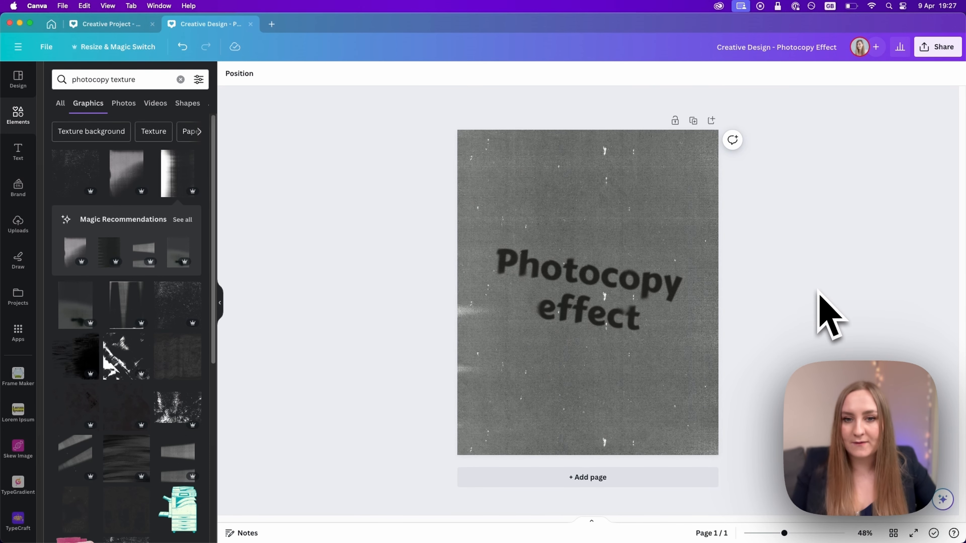
{"action": "left_click", "coordinate": [651, 255]}
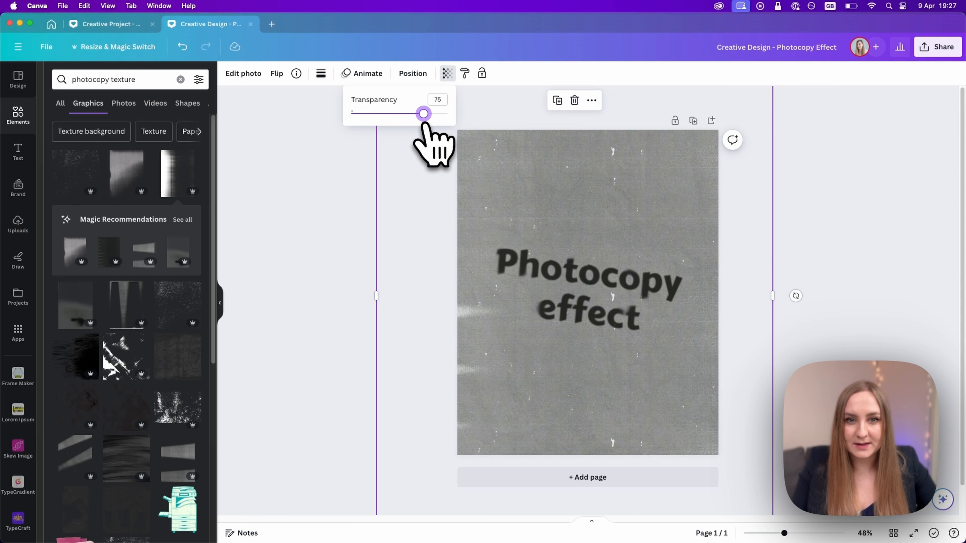
{"action": "left_click", "coordinate": [815, 280]}
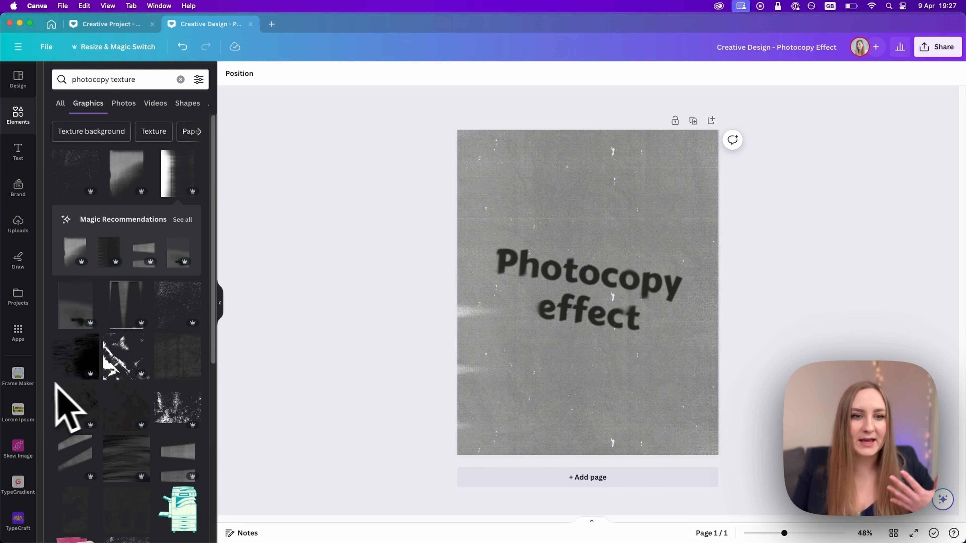
Add the gradient overlay with the dark smudge along its lower edge, then enlarge and position it to cover the whole page.
{"action": "left_click", "coordinate": [128, 310]}
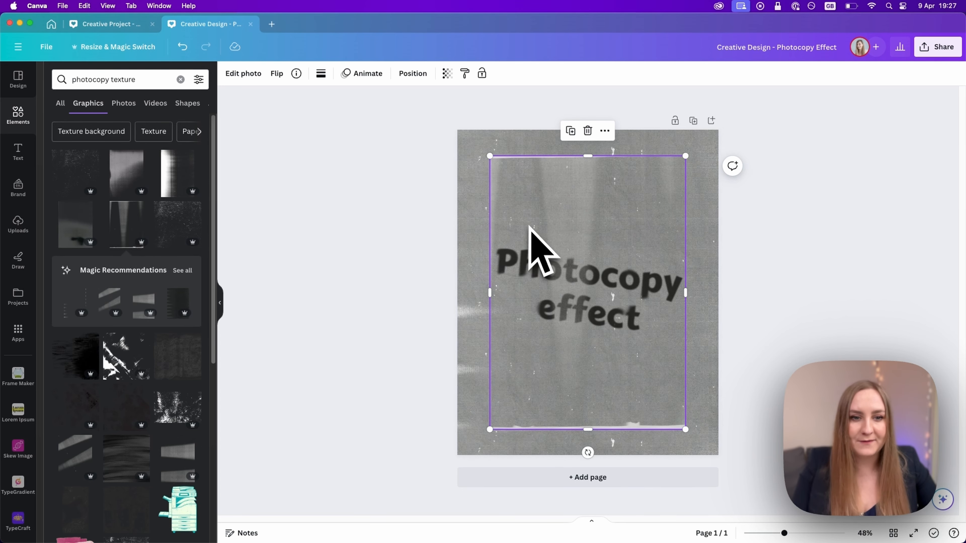
{"action": "key", "text": "BackSpace"}
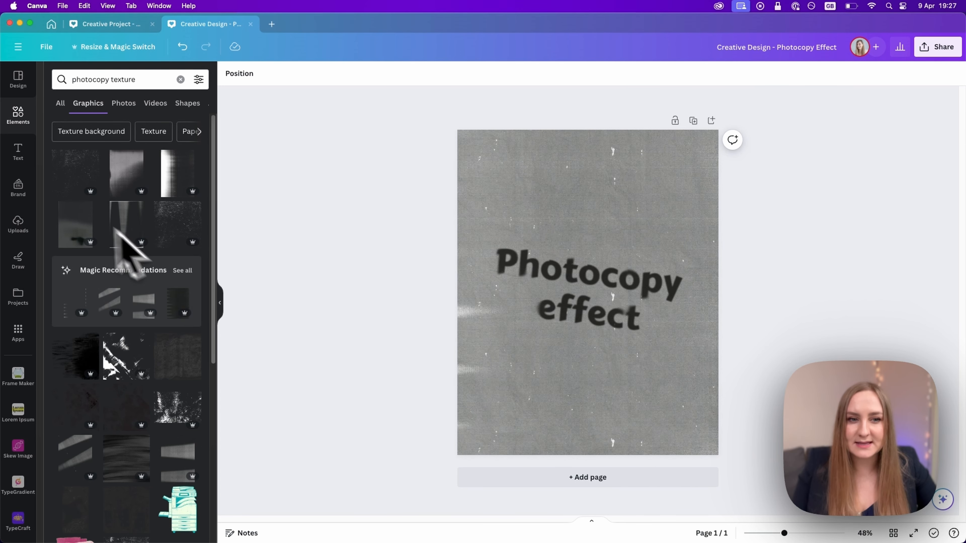
{"action": "left_click", "coordinate": [84, 224]}
{"action": "left_click_drag", "start_coordinate": [490, 154], "coordinate": [528, 151]}
{"action": "left_click_drag", "start_coordinate": [264, 150], "coordinate": [225, 151]}
{"action": "left_click_drag", "start_coordinate": [568, 167], "coordinate": [574, 187]}
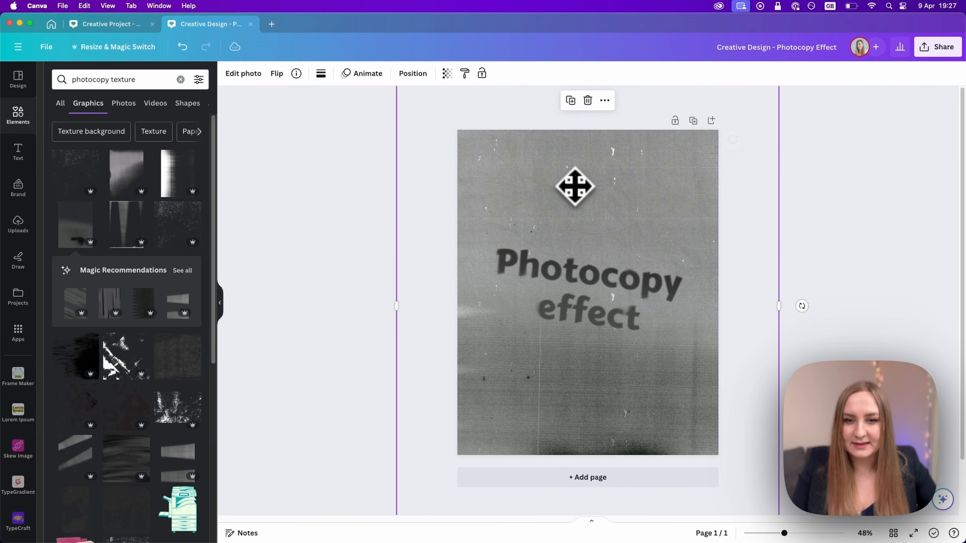
{"action": "left_click_drag", "start_coordinate": [666, 291], "coordinate": [666, 284]}
Set the smudged gradient overlay's transparency to 75 and rotate it slightly counterclockwise.
{"action": "left_click", "coordinate": [447, 73]}
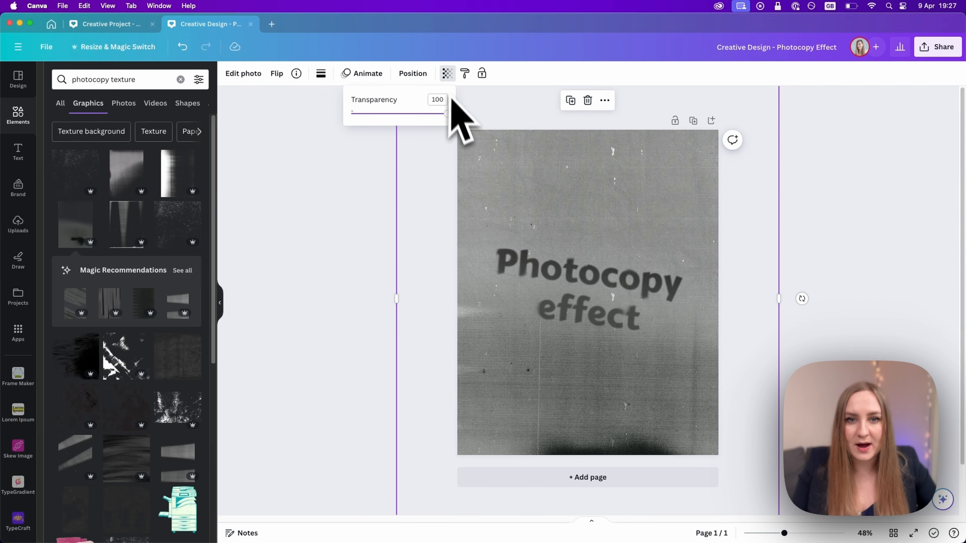
{"action": "left_click_drag", "start_coordinate": [447, 114], "coordinate": [424, 121]}
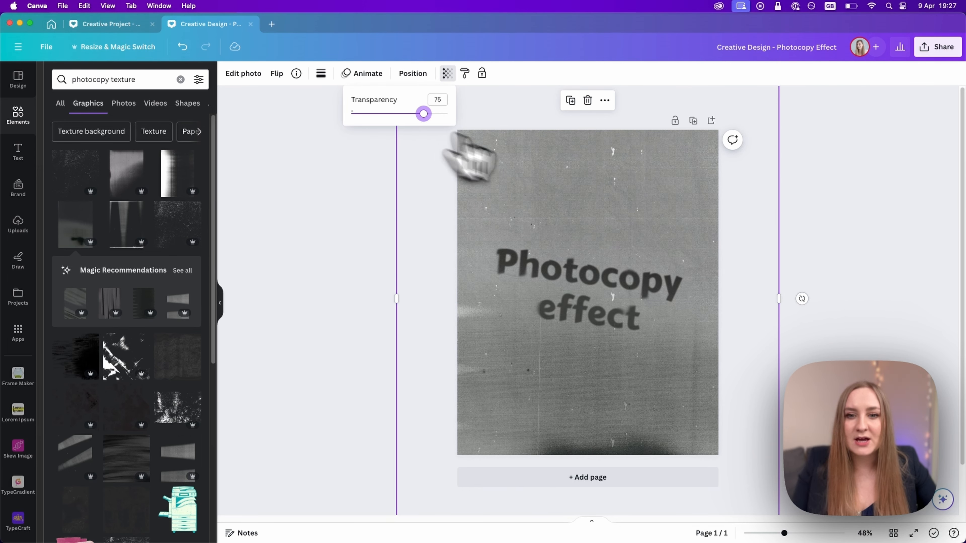
{"action": "left_click_drag", "start_coordinate": [765, 320], "coordinate": [802, 301]}
{"action": "key", "text": "super+z"}
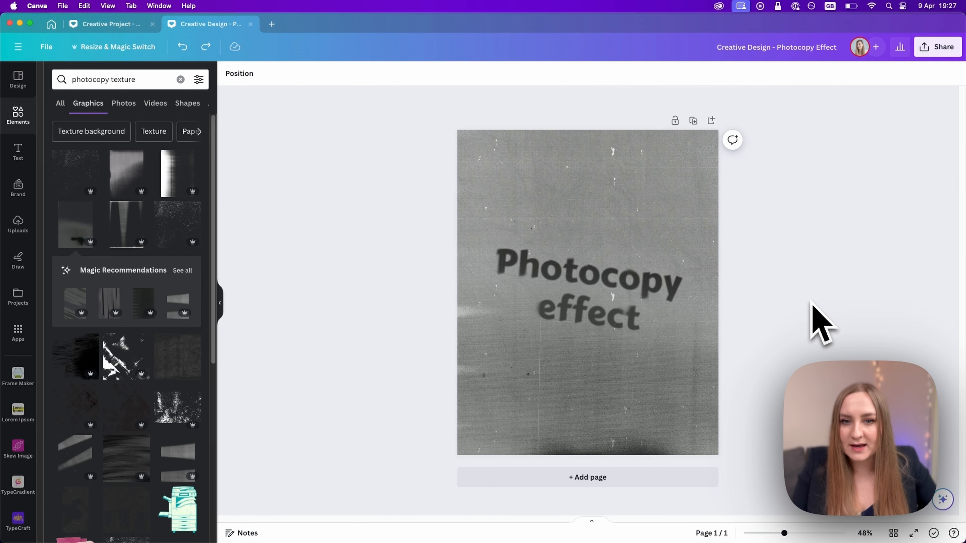
{"action": "left_click_drag", "start_coordinate": [802, 302], "coordinate": [800, 296]}
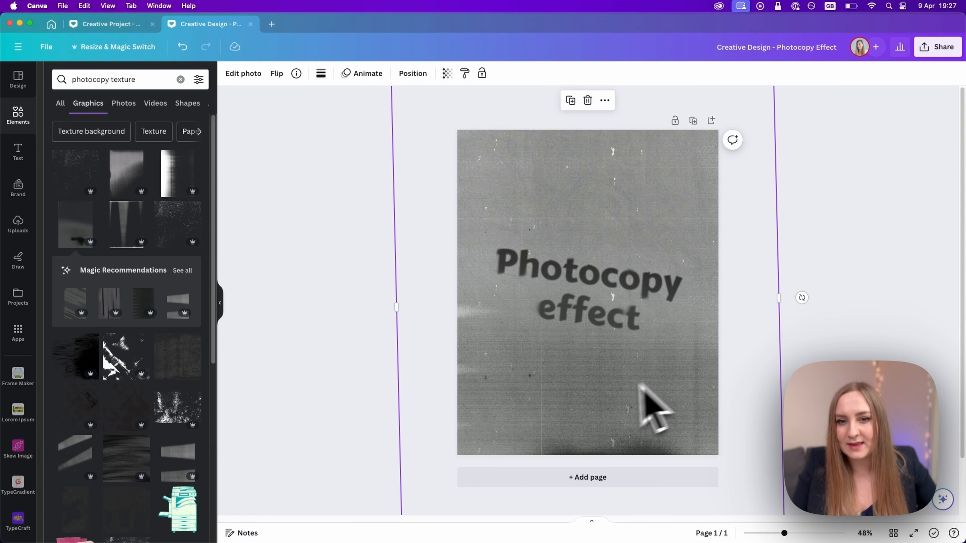
{"action": "left_click", "coordinate": [780, 316]}
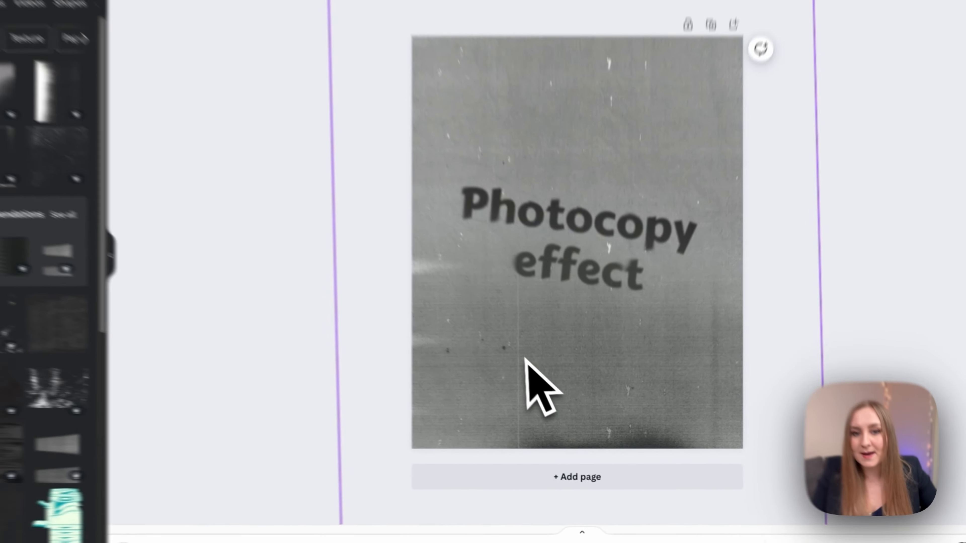
{"action": "left_click", "coordinate": [466, 357]}
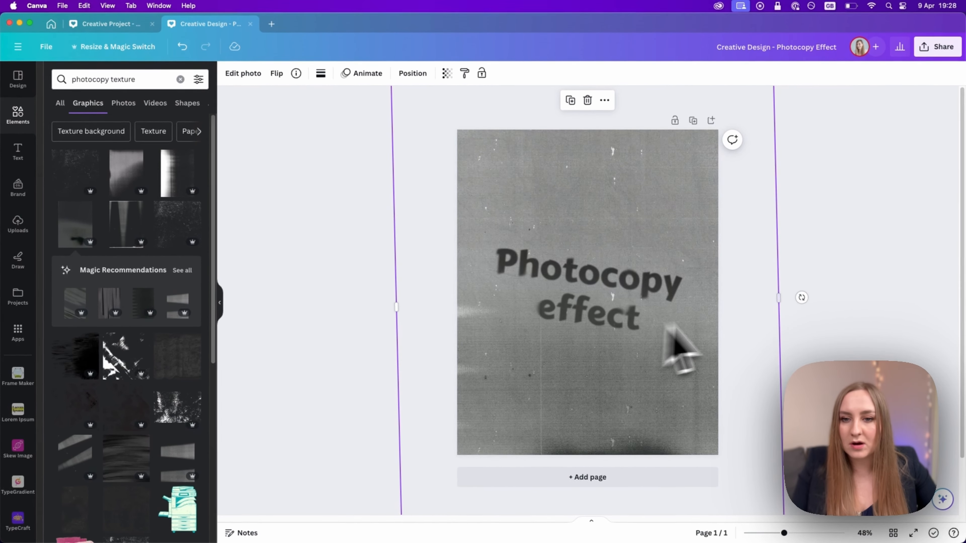
{"action": "left_click_drag", "start_coordinate": [807, 292], "coordinate": [802, 297]}
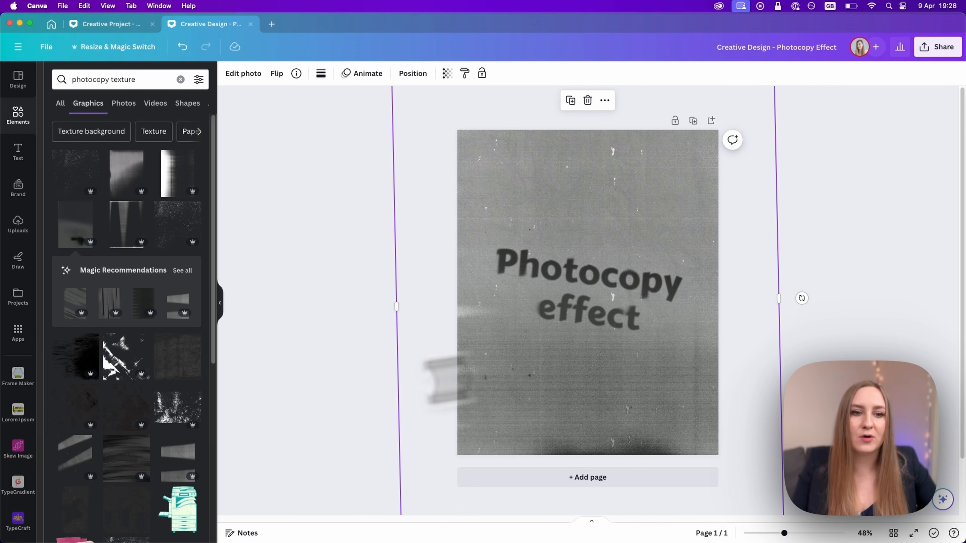
Add the overlay with slanted light bands, enlarge it over the upper part of the page and tilt it slightly clockwise.
{"action": "left_click", "coordinate": [177, 467]}
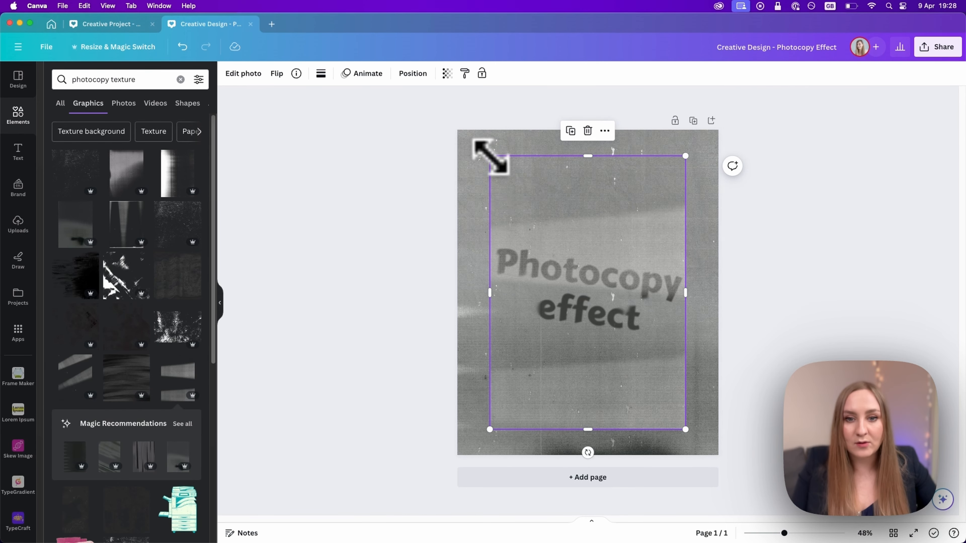
{"action": "left_click_drag", "start_coordinate": [489, 156], "coordinate": [334, 136]}
{"action": "mouse_move", "coordinate": [647, 242]}
{"action": "left_mouse_down"}
{"action": "mouse_move", "coordinate": [651, 173]}
{"action": "mouse_move", "coordinate": [647, 281]}
{"action": "mouse_move", "coordinate": [650, 237]}
{"action": "left_mouse_up"}
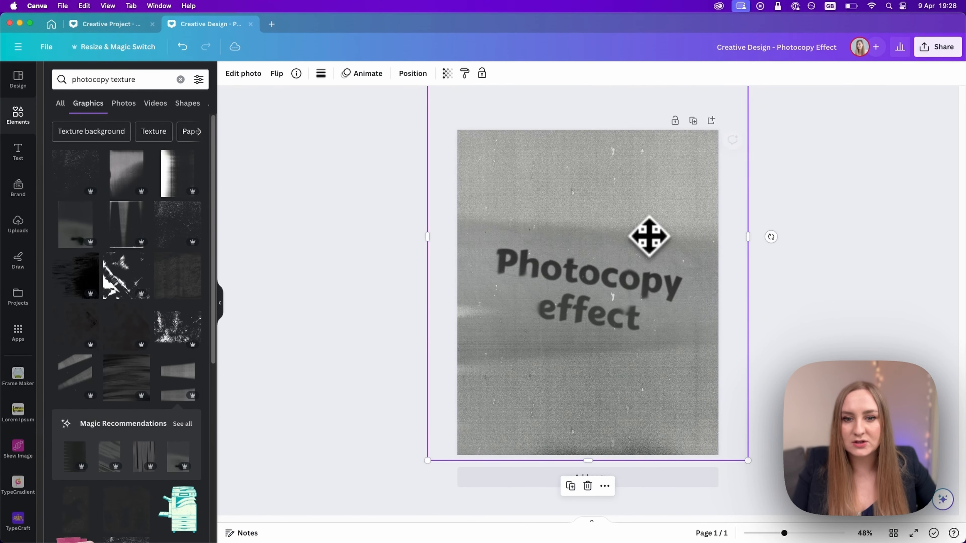
{"action": "left_click_drag", "start_coordinate": [605, 459], "coordinate": [639, 255]}
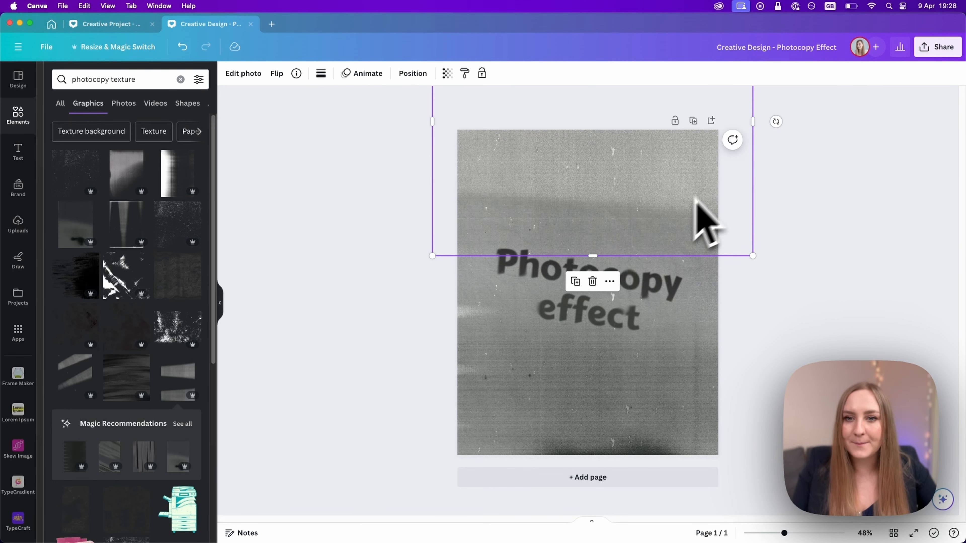
{"action": "left_click_drag", "start_coordinate": [775, 120], "coordinate": [776, 126]}
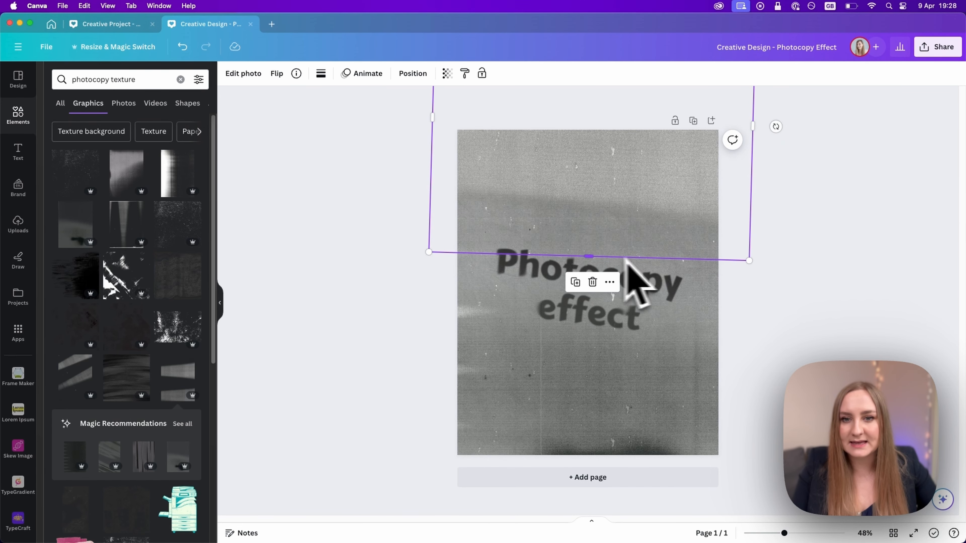
{"action": "mouse_move", "coordinate": [751, 258]}
{"action": "left_mouse_down"}
{"action": "mouse_move", "coordinate": [728, 218]}
{"action": "mouse_move", "coordinate": [742, 247]}
{"action": "left_mouse_up"}
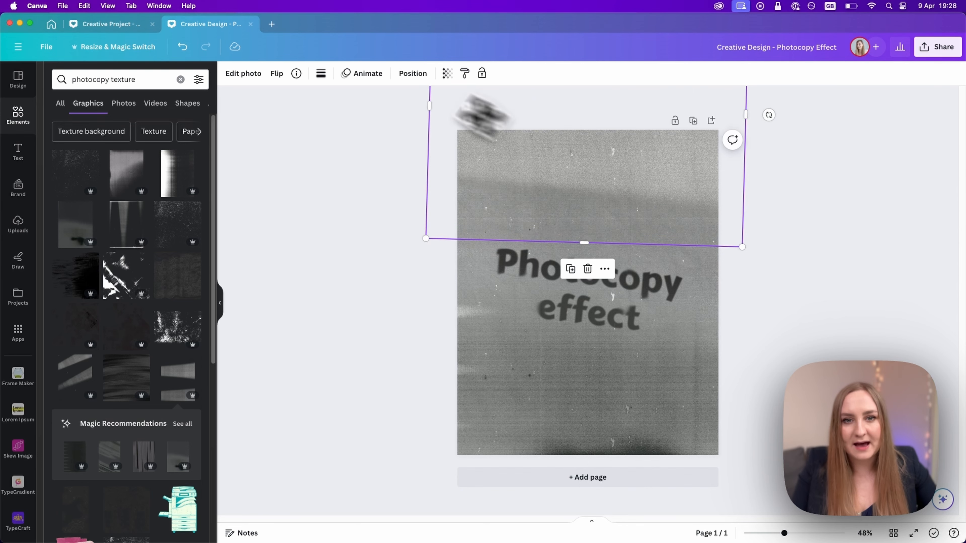
Reduce the banded overlay's transparency value to about 45.
{"action": "left_click", "coordinate": [447, 73]}
{"action": "left_click_drag", "start_coordinate": [445, 113], "coordinate": [398, 116]}
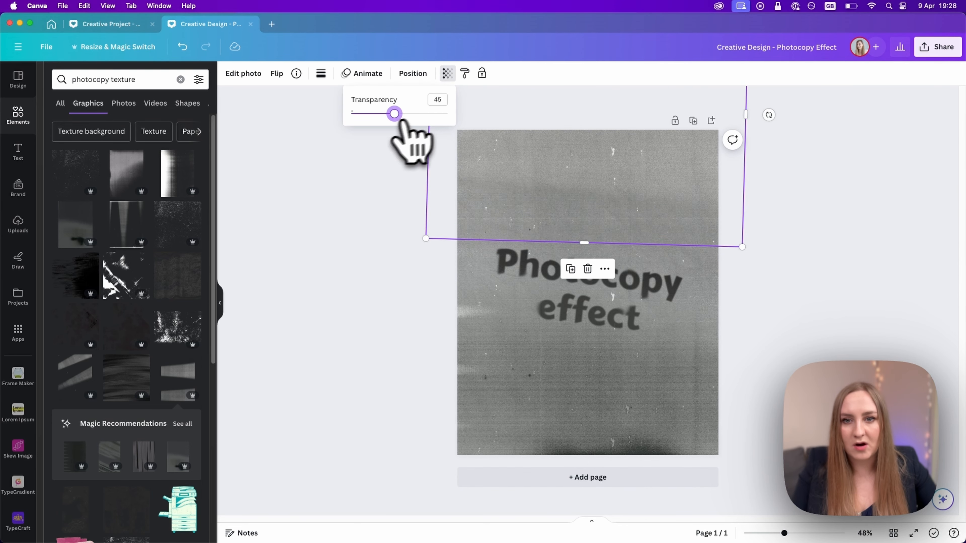
{"action": "left_click", "coordinate": [566, 170]}
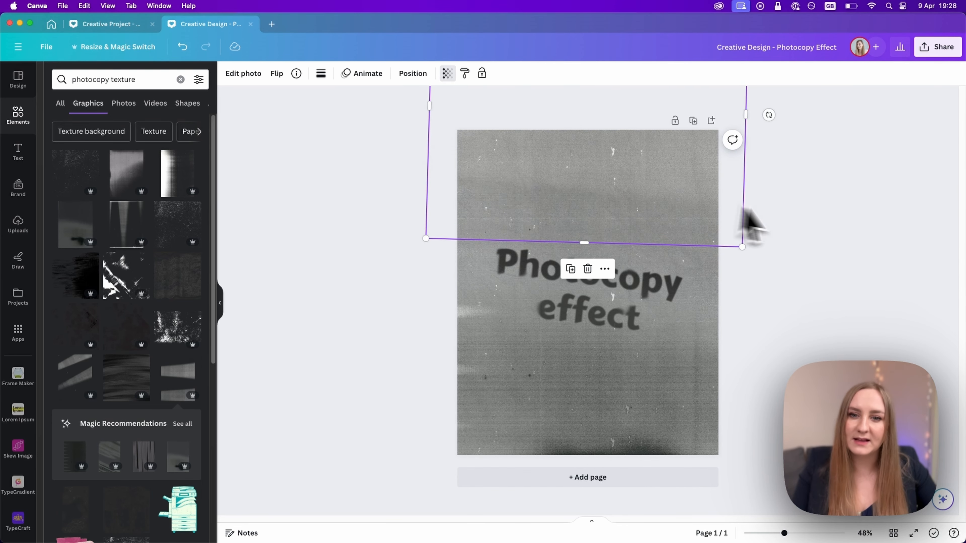
{"action": "left_click", "coordinate": [826, 220]}
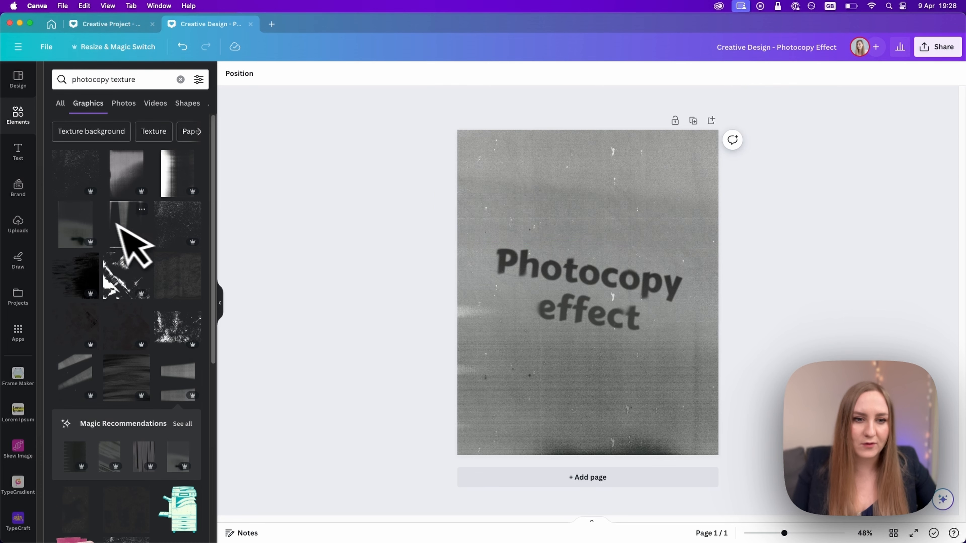
Add the speckled scratch graphic, enlarge it to the full page width and align it with the page's upper edge.
{"action": "left_click", "coordinate": [178, 226]}
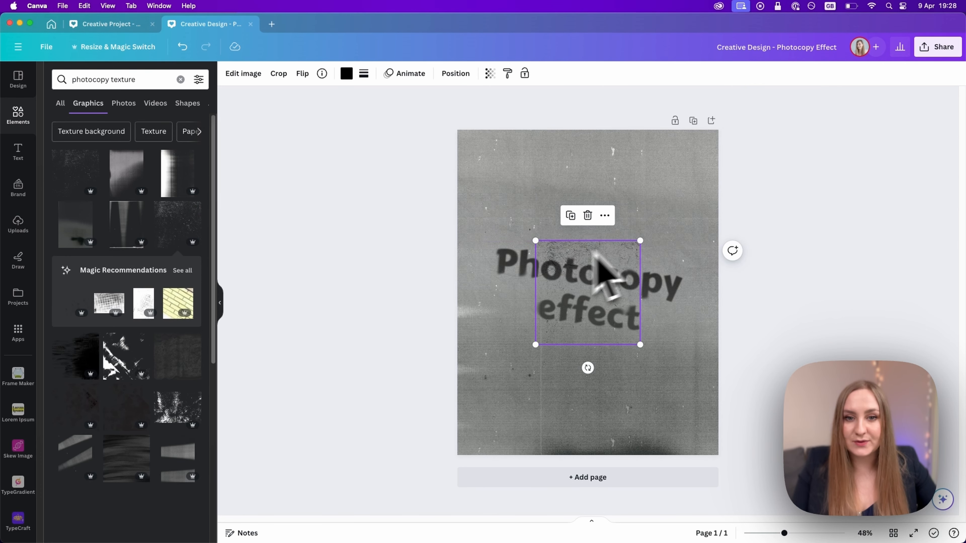
{"action": "left_click_drag", "start_coordinate": [537, 241], "coordinate": [421, 233]}
{"action": "left_click_drag", "start_coordinate": [658, 324], "coordinate": [669, 271]}
{"action": "mouse_move", "coordinate": [684, 183]}
{"action": "left_mouse_down"}
{"action": "mouse_move", "coordinate": [694, 184]}
{"action": "mouse_move", "coordinate": [687, 179]}
{"action": "left_mouse_up"}
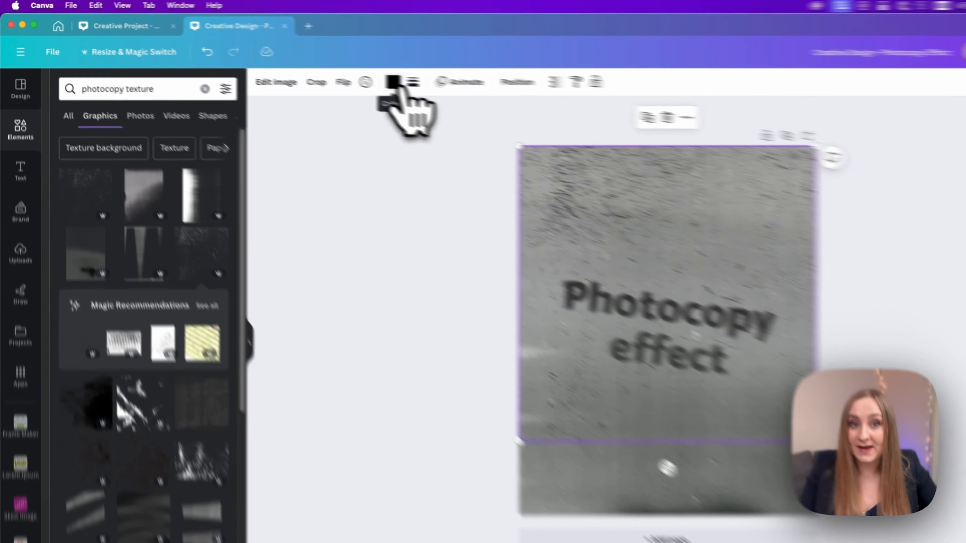
Recolour the speckled scratch graphic to dark grey #5D5B5B and set its transparency to 81.
{"action": "left_click", "coordinate": [393, 81]}
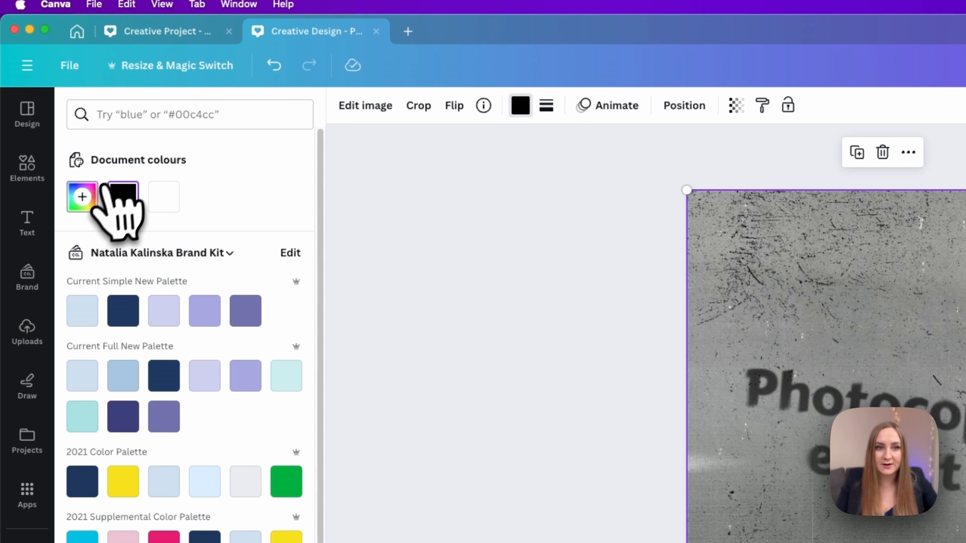
{"action": "left_click", "coordinate": [91, 200]}
{"action": "left_click", "coordinate": [84, 281]}
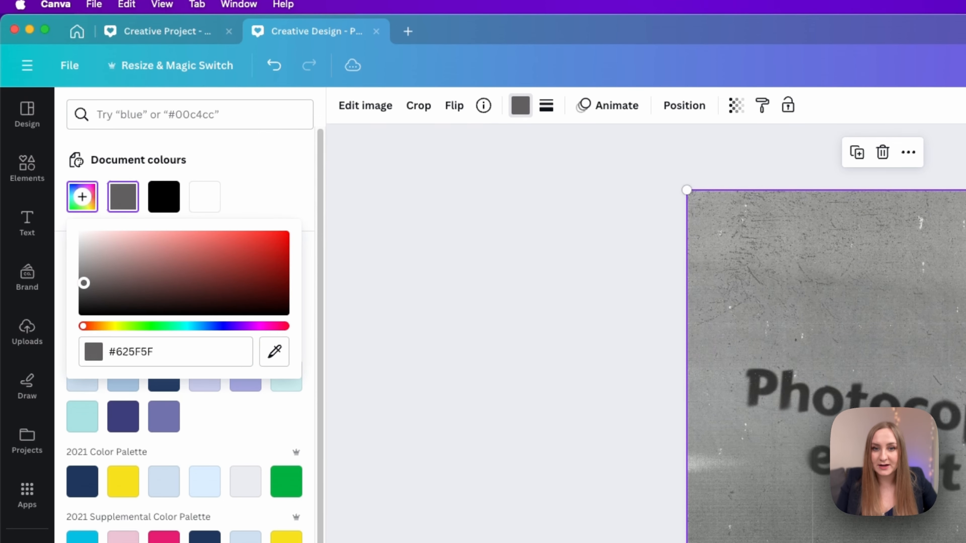
{"action": "left_click_drag", "start_coordinate": [84, 287], "coordinate": [84, 284]}
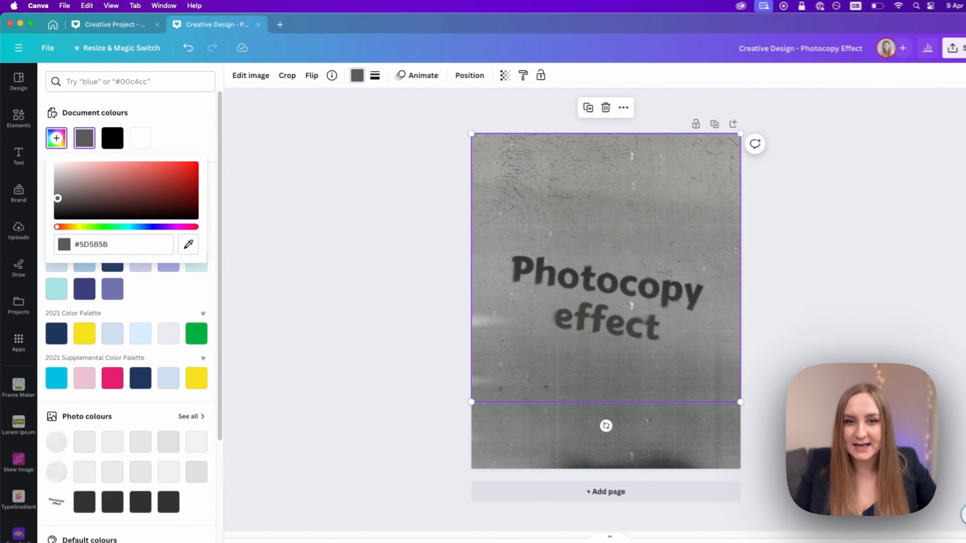
{"action": "left_click", "coordinate": [490, 73]}
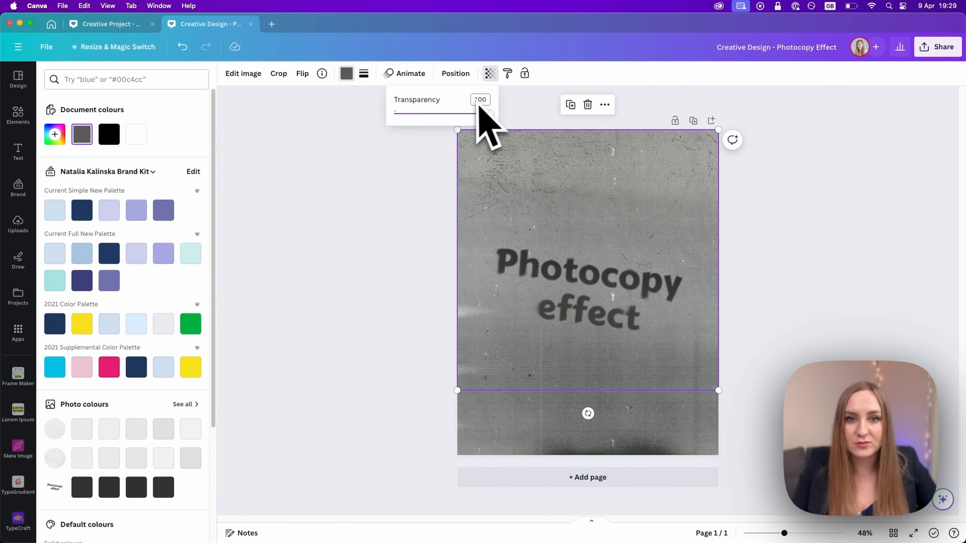
{"action": "mouse_move", "coordinate": [488, 114]}
{"action": "left_mouse_down"}
{"action": "mouse_move", "coordinate": [450, 118]}
{"action": "mouse_move", "coordinate": [472, 114]}
{"action": "left_mouse_up"}
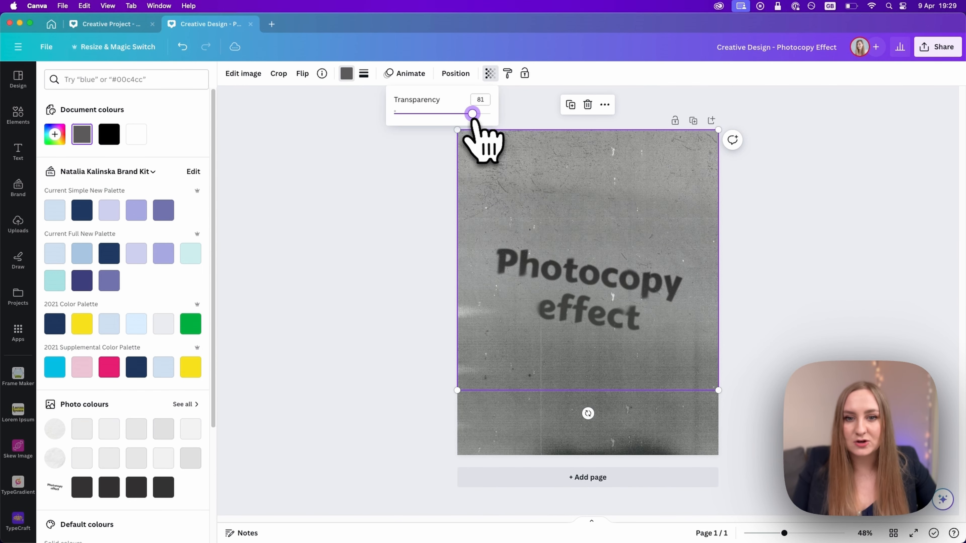
{"action": "left_click", "coordinate": [882, 241]}
Group the five photocopy overlay layers above the lettering, then try moving the group and undo the move.
{"action": "left_click", "coordinate": [872, 248]}
{"action": "left_click", "coordinate": [169, 75]}
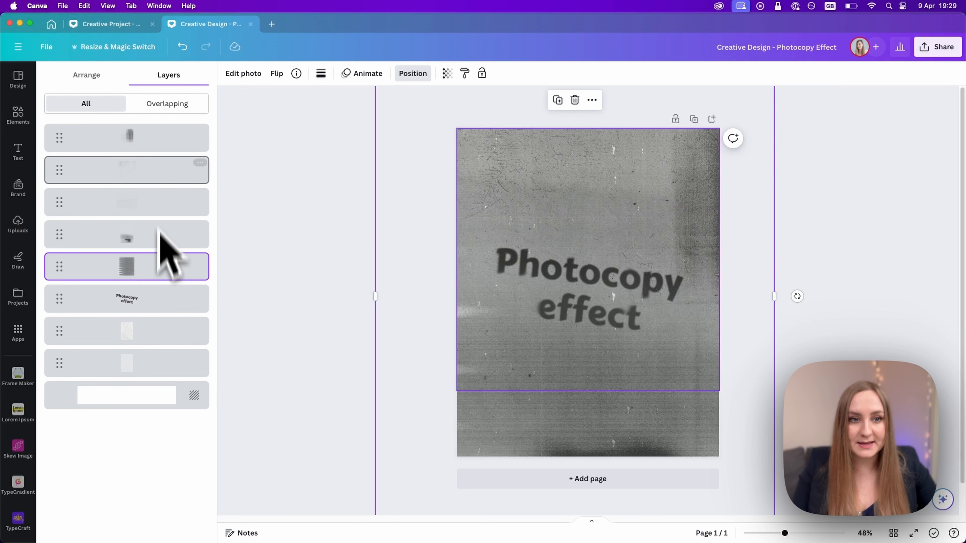
{"action": "left_click", "coordinate": [154, 150], "text": "shift"}
{"action": "key", "text": "super+g"}
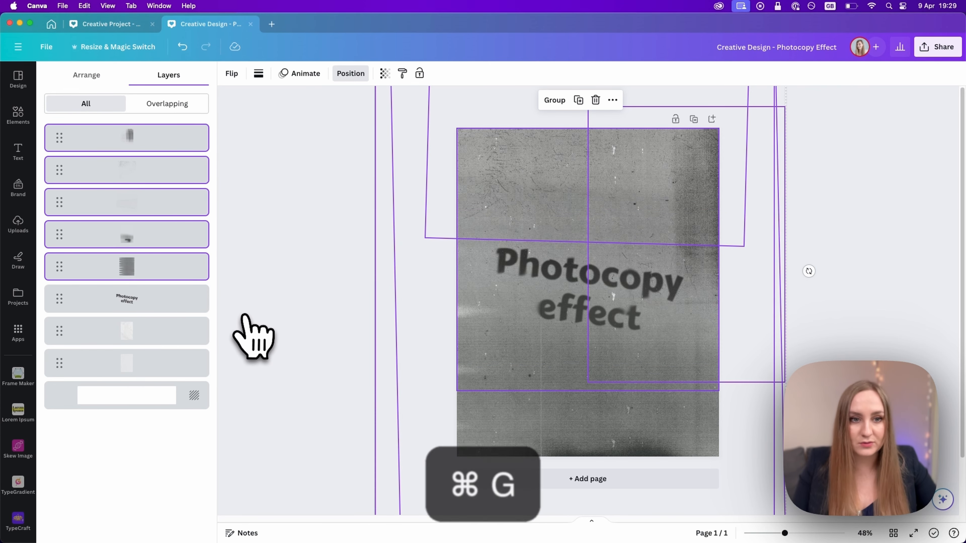
{"action": "mouse_move", "coordinate": [731, 219]}
{"action": "left_mouse_down"}
{"action": "mouse_move", "coordinate": [704, 208]}
{"action": "mouse_move", "coordinate": [718, 214]}
{"action": "left_mouse_up"}
{"action": "key", "text": "super+z"}
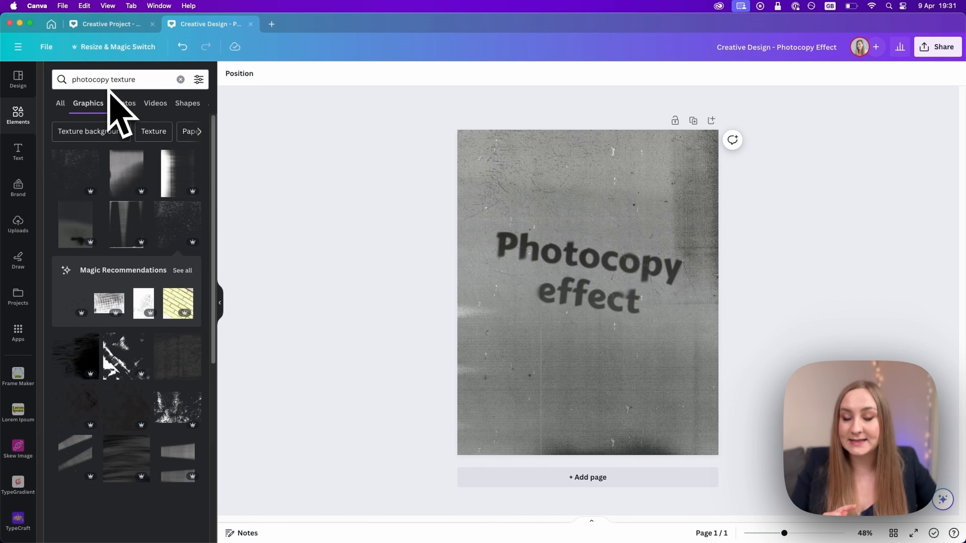
Slightly raise the transparency value of the speckled scratch graphic inside the overlay group.
{"action": "left_click_drag", "start_coordinate": [75, 173], "coordinate": [551, 149]}
{"action": "left_click", "coordinate": [489, 73]}
{"action": "mouse_move", "coordinate": [473, 113]}
{"action": "left_mouse_down"}
{"action": "mouse_move", "coordinate": [463, 114]}
{"action": "mouse_move", "coordinate": [476, 114]}
{"action": "left_mouse_up"}
{"action": "left_click", "coordinate": [765, 212]}
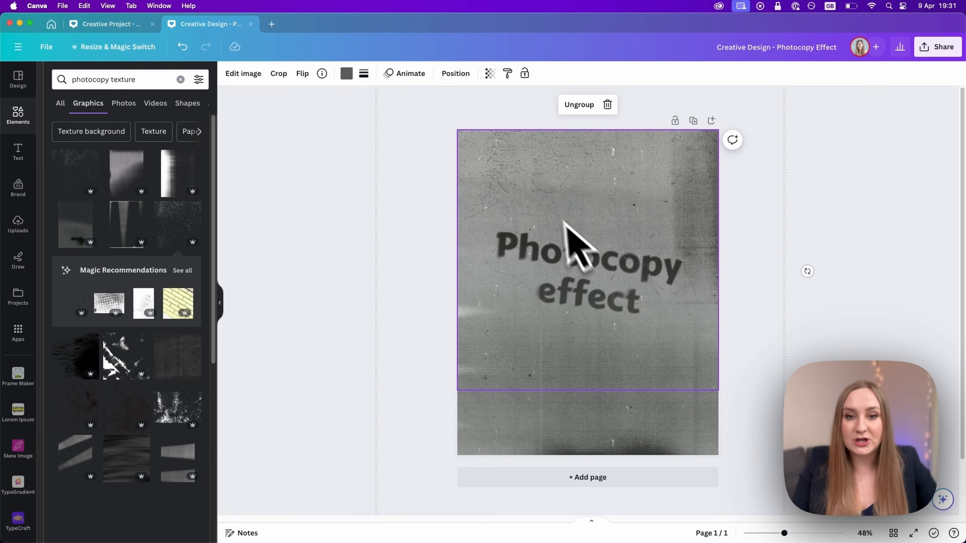
Move the "Photocopy effect" lettering layer above the grouped overlays in the layer order.
{"action": "left_click", "coordinate": [455, 73]}
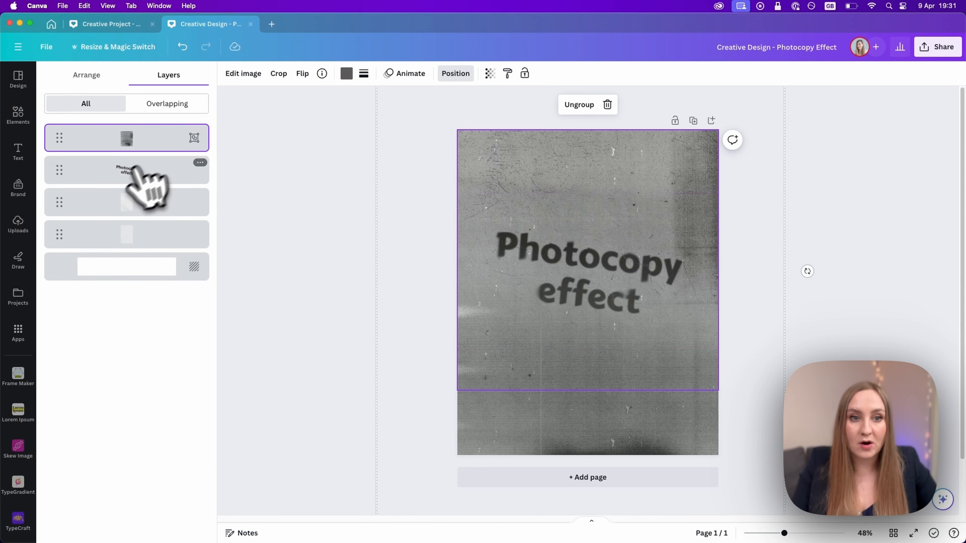
{"action": "left_click", "coordinate": [138, 171]}
{"action": "left_click_drag", "start_coordinate": [138, 169], "coordinate": [134, 131]}
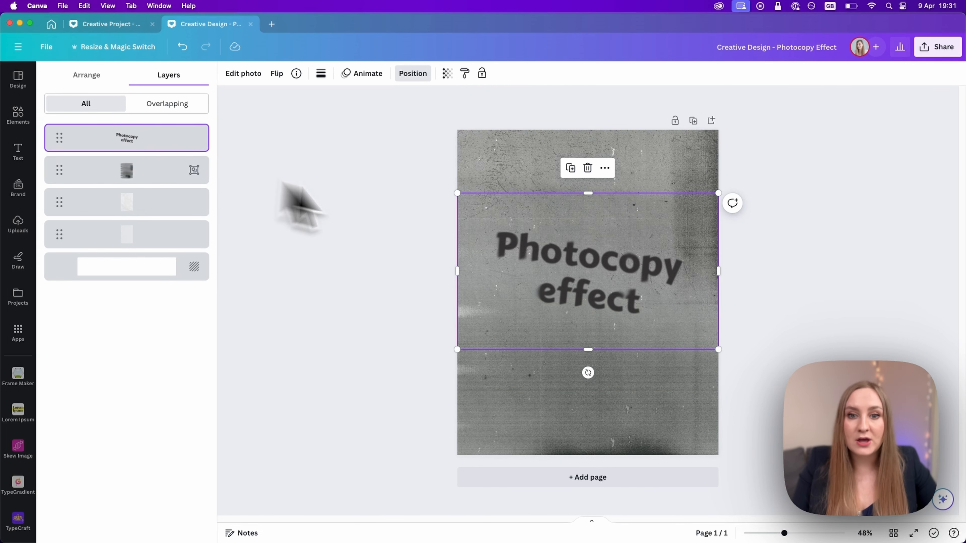
Move the "Photocopy effect" lettering slightly lower on the page and place the grouped overlays above it in the layer order.
{"action": "left_click_drag", "start_coordinate": [525, 263], "coordinate": [596, 289]}
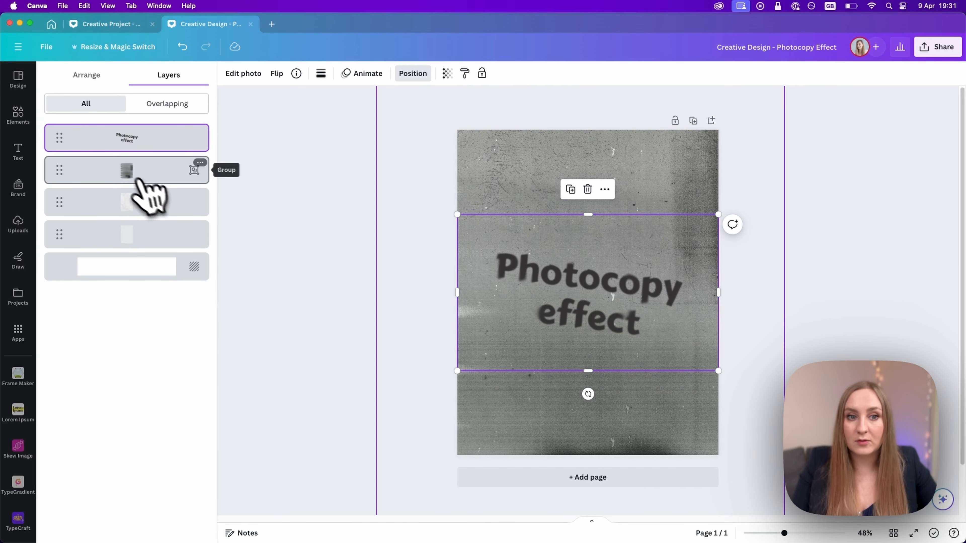
{"action": "left_click_drag", "start_coordinate": [139, 172], "coordinate": [123, 128]}
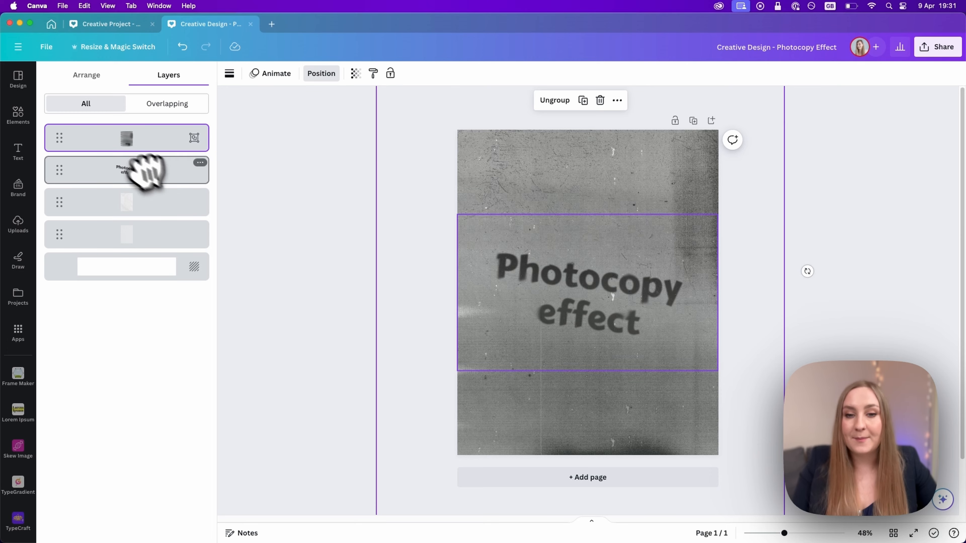
Examine how the photocopy overlays affect the lettering, both up close and across the whole page.
{"action": "scroll", "coordinate": [665, 331], "scroll_direction": "up", "scroll_amount": 5}
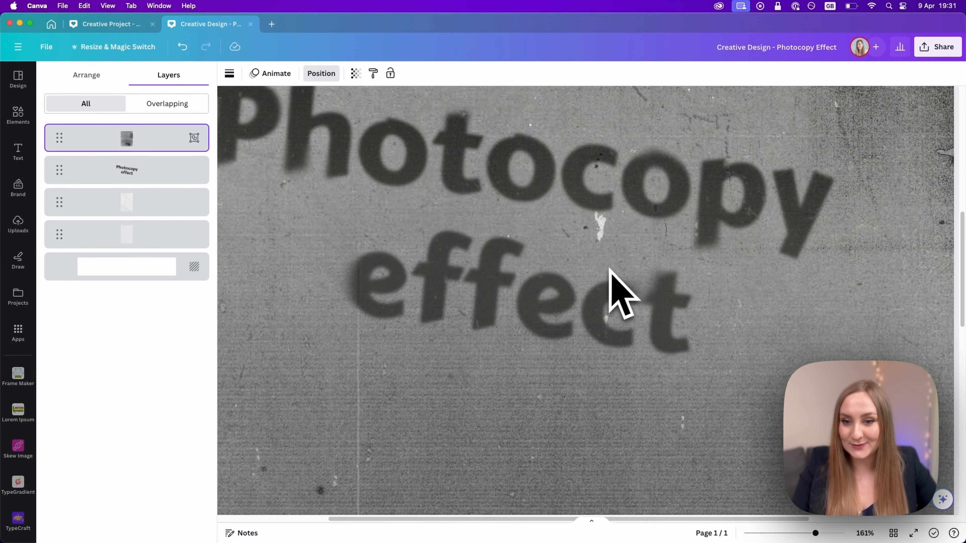
{"action": "scroll", "coordinate": [612, 282], "scroll_direction": "up", "scroll_amount": 3}
{"action": "scroll", "coordinate": [693, 316], "scroll_direction": "up", "scroll_amount": 2}
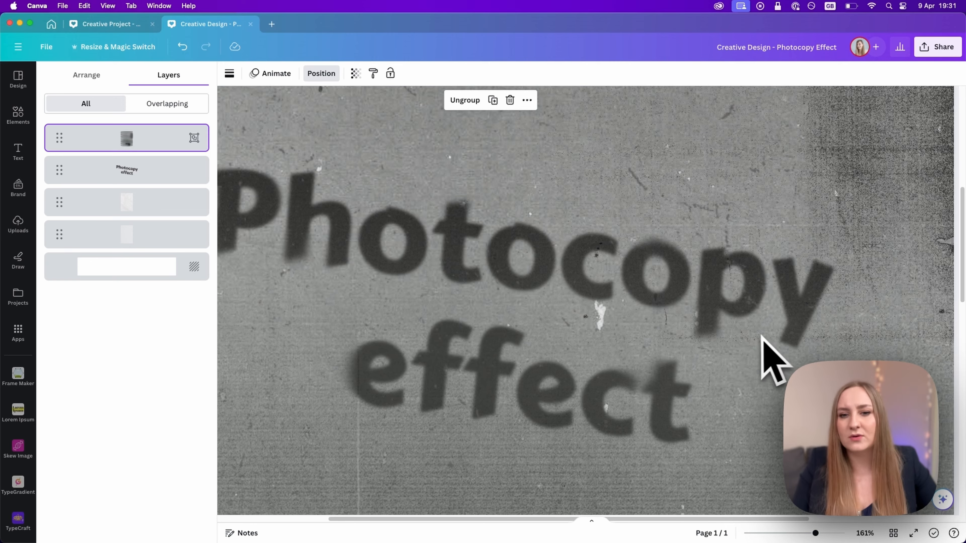
{"action": "scroll", "coordinate": [762, 337], "scroll_direction": "down", "scroll_amount": 5}
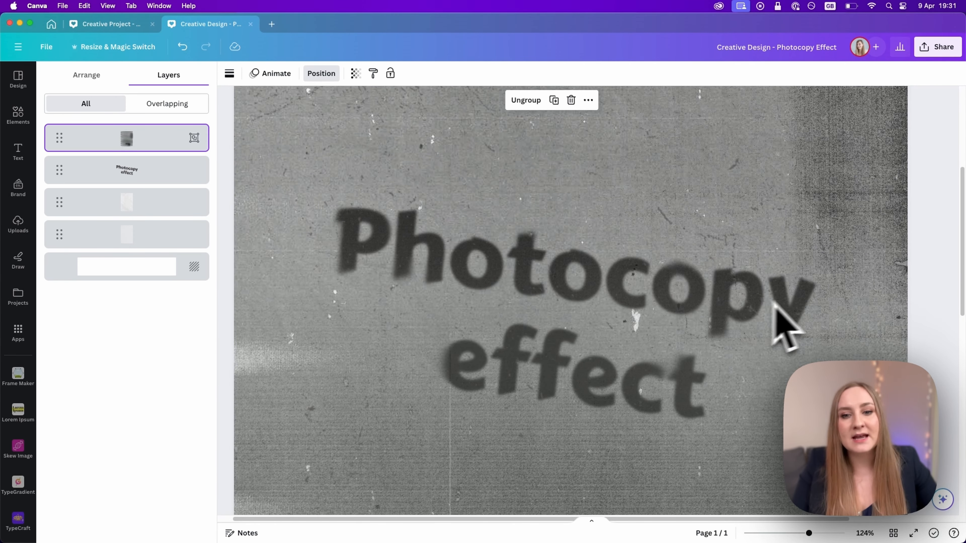
{"action": "scroll", "coordinate": [669, 324], "scroll_direction": "down", "scroll_amount": 8}
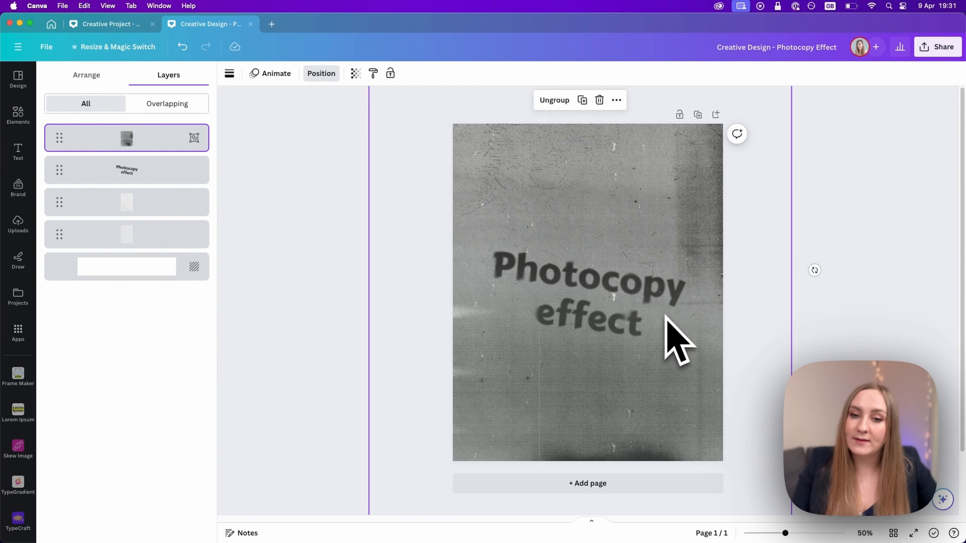
{"action": "scroll", "coordinate": [666, 317], "scroll_direction": "up", "scroll_amount": 1}
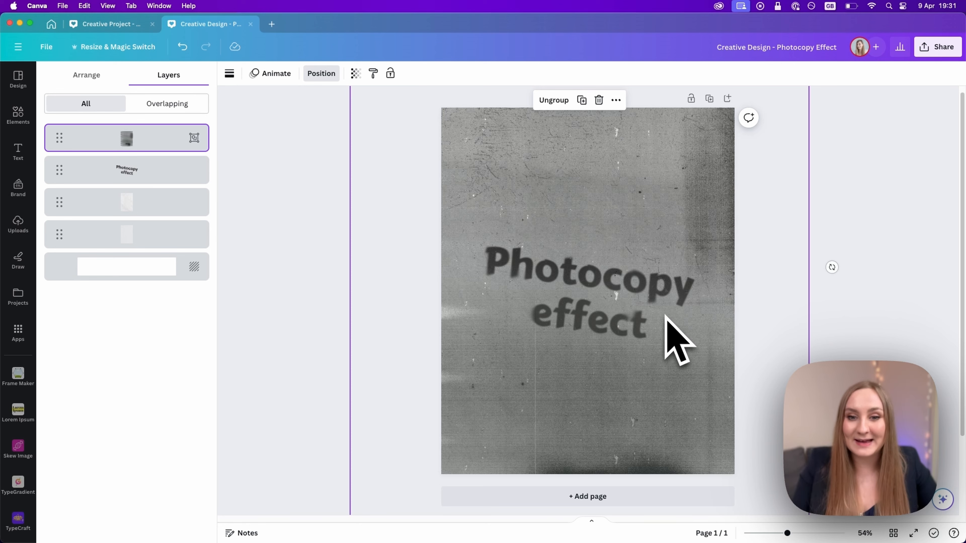
{"action": "left_click", "coordinate": [878, 287]}
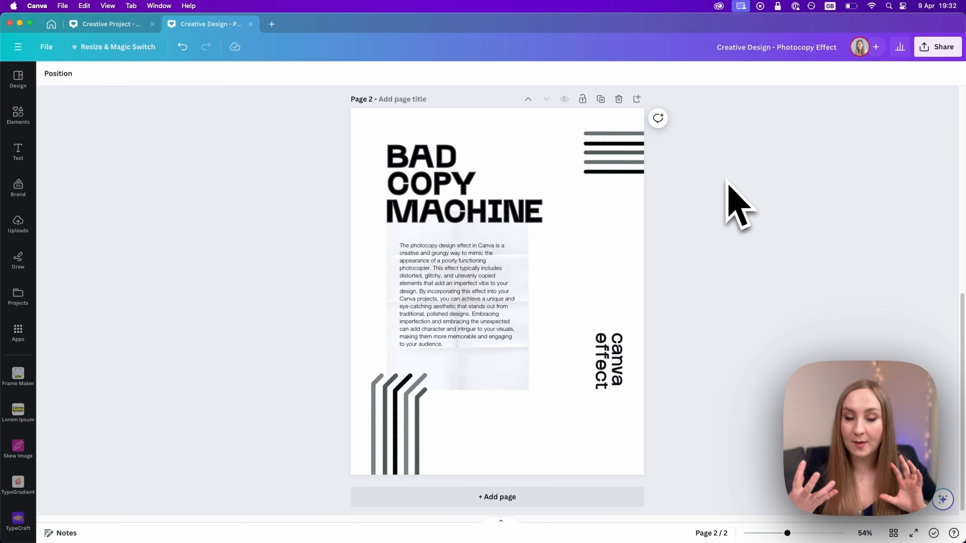
Examine the page 2 poster's striped graphics, heading, vertical "canva effect" text, crumpled paper and body paragraph.
{"action": "left_click", "coordinate": [646, 136]}
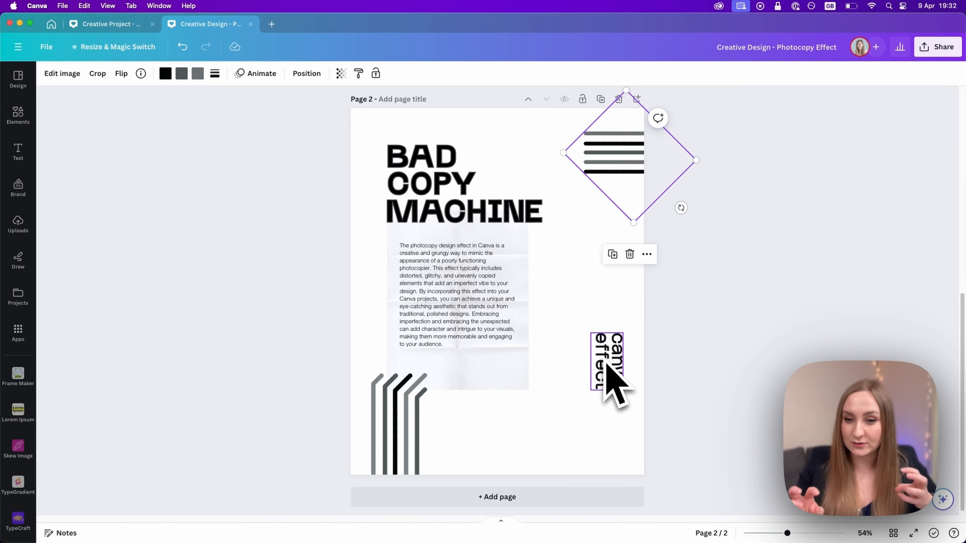
{"action": "left_click", "coordinate": [440, 212]}
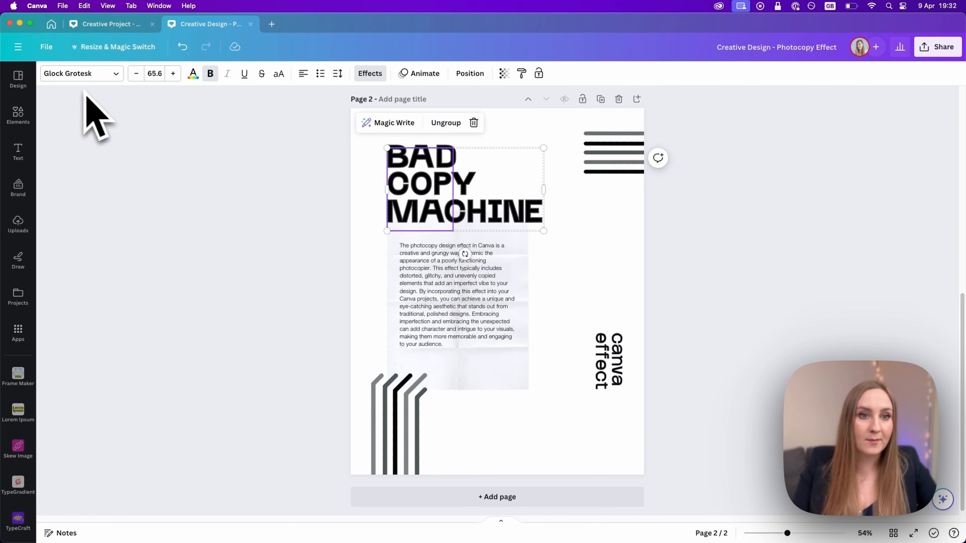
{"action": "left_click", "coordinate": [618, 382]}
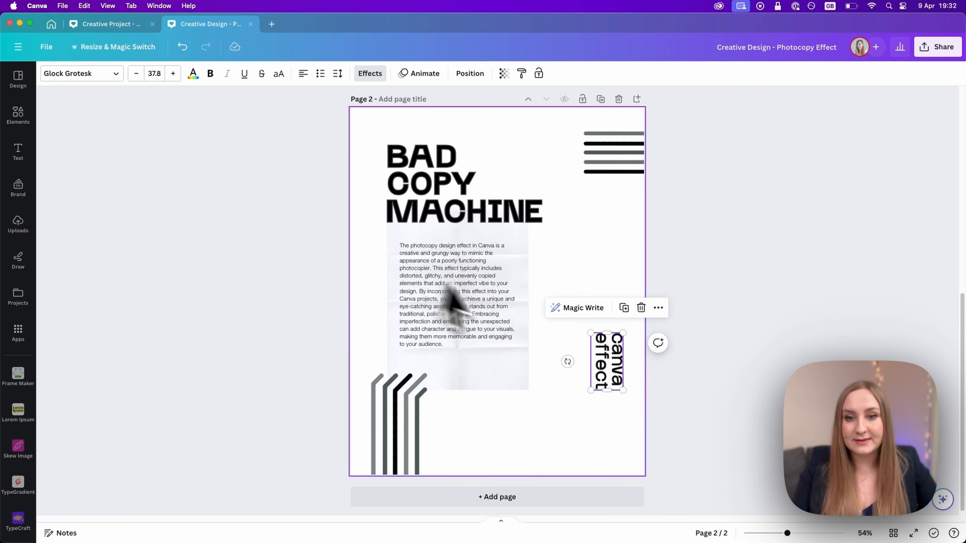
{"action": "left_click", "coordinate": [495, 198]}
{"action": "scroll", "coordinate": [437, 311], "scroll_direction": "up", "scroll_amount": 5}
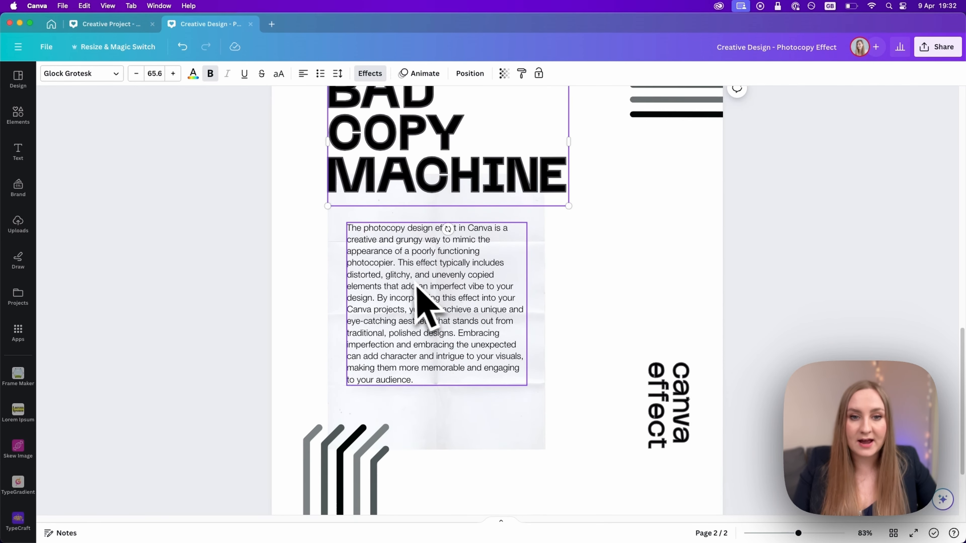
{"action": "scroll", "coordinate": [422, 301], "scroll_direction": "up", "scroll_amount": 3}
{"action": "left_click", "coordinate": [500, 388]}
{"action": "left_click", "coordinate": [538, 471]}
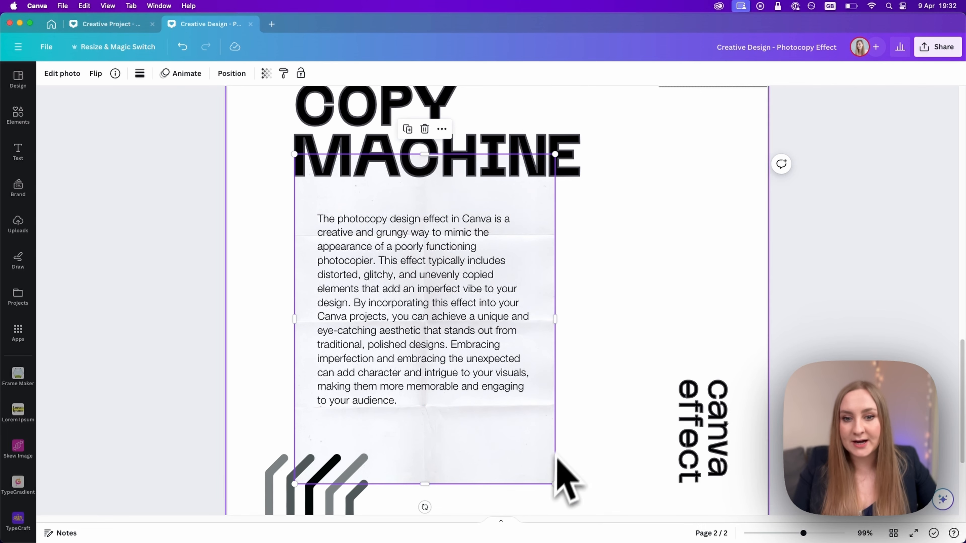
{"action": "left_click", "coordinate": [452, 329]}
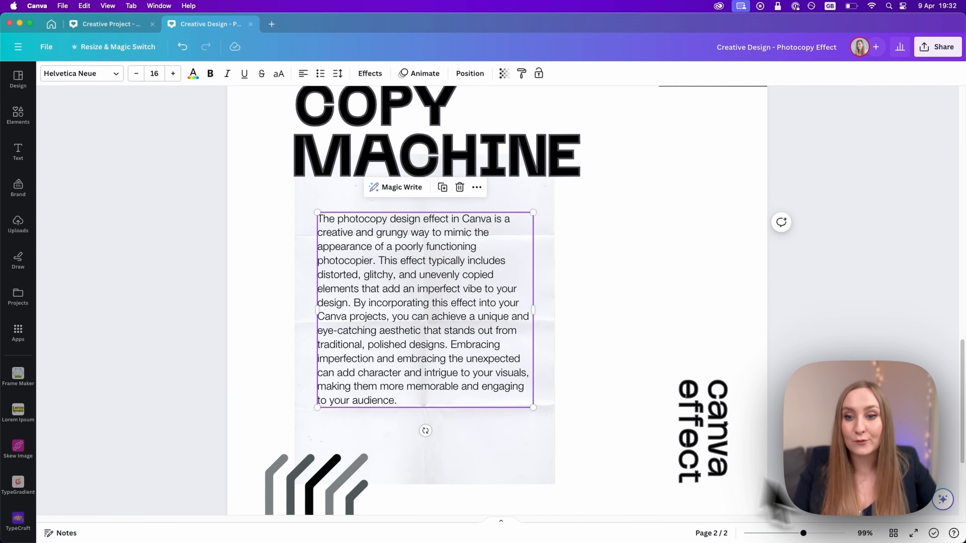
{"action": "left_click", "coordinate": [943, 500]}
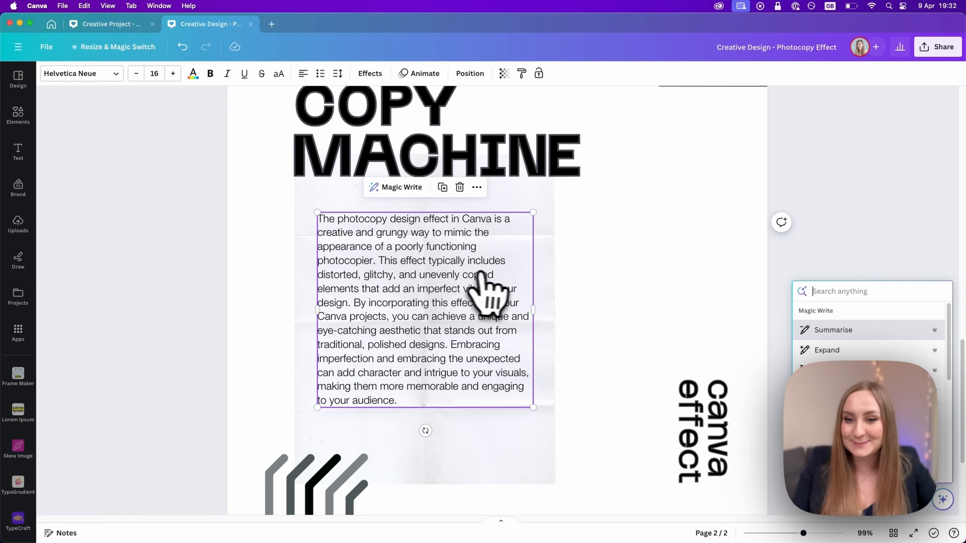
{"action": "left_click", "coordinate": [804, 223]}
{"action": "scroll", "coordinate": [620, 364], "scroll_direction": "down", "scroll_amount": 5}
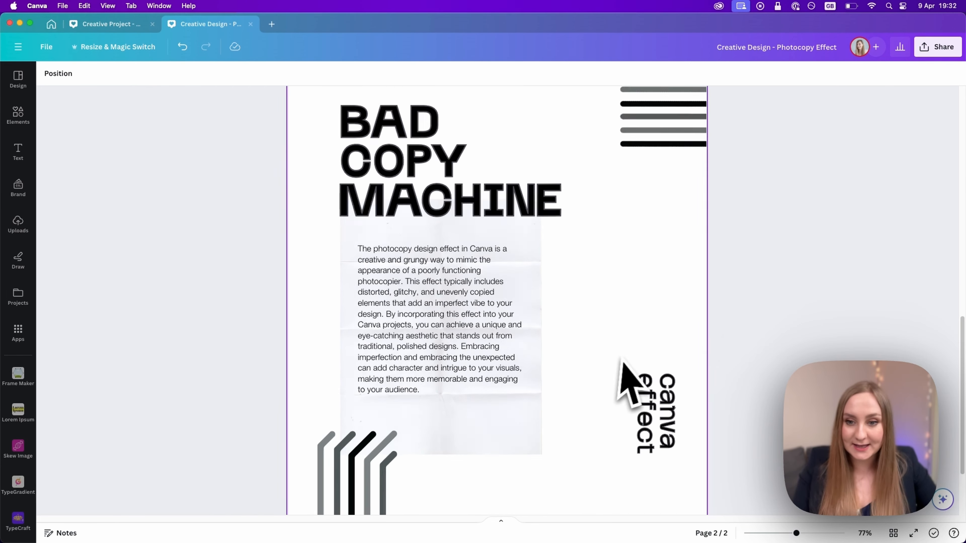
{"action": "scroll", "coordinate": [624, 359], "scroll_direction": "down", "scroll_amount": 3}
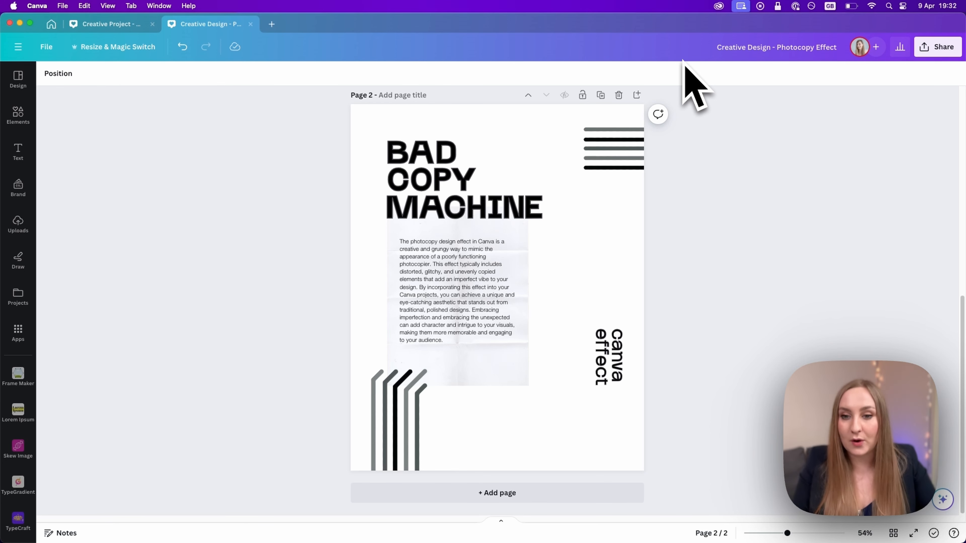
Download only page 2 as a PNG with a transparent background.
{"action": "left_click", "coordinate": [940, 48]}
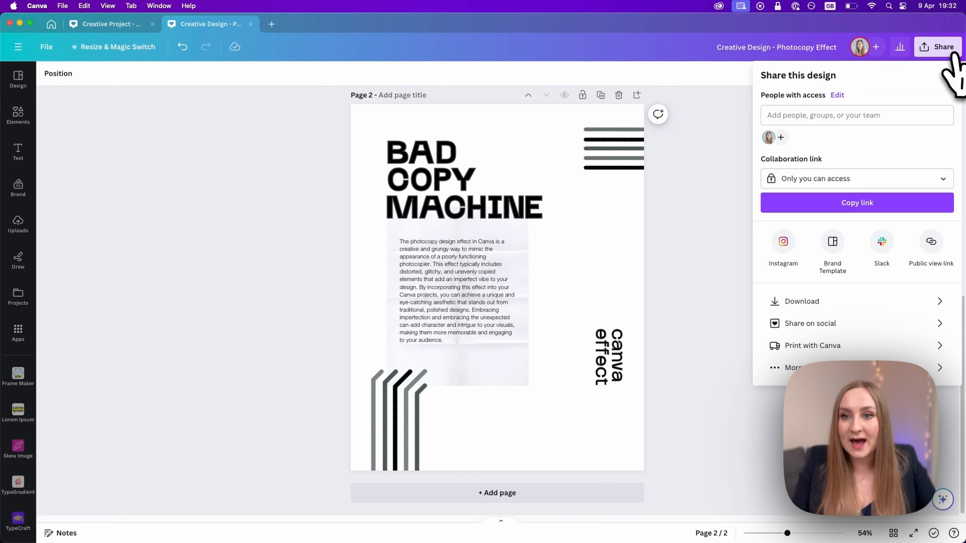
{"action": "left_click", "coordinate": [818, 309]}
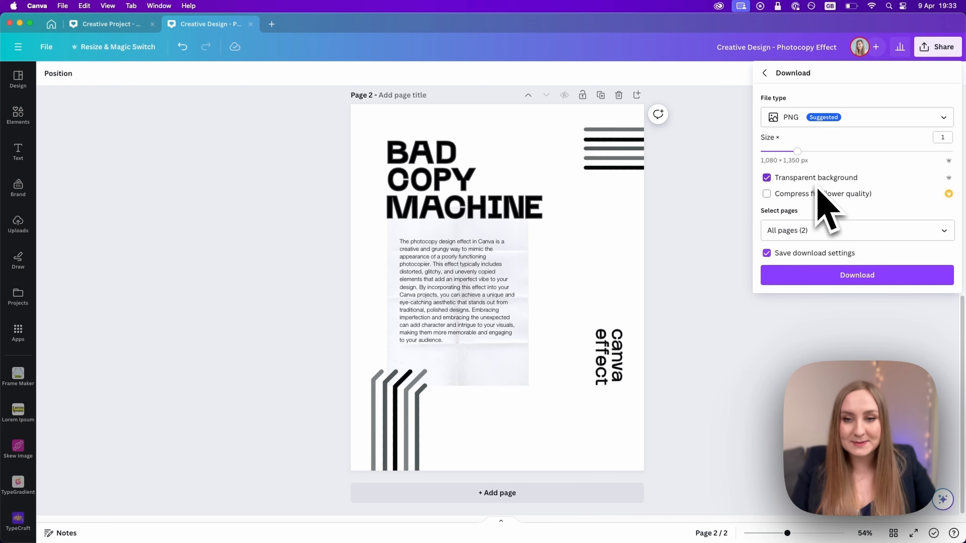
{"action": "left_click", "coordinate": [820, 233]}
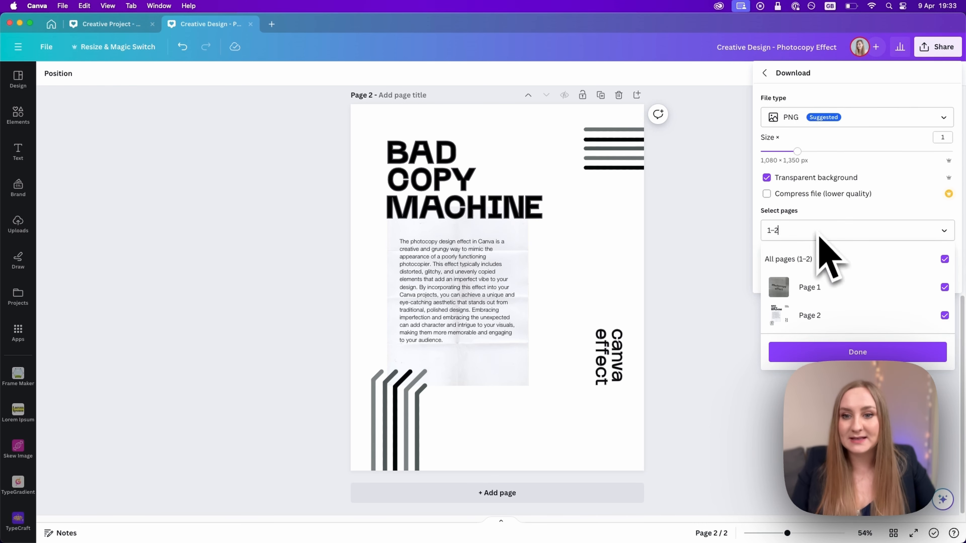
{"action": "left_click", "coordinate": [818, 259]}
{"action": "left_click", "coordinate": [813, 315]}
{"action": "left_click", "coordinate": [825, 351]}
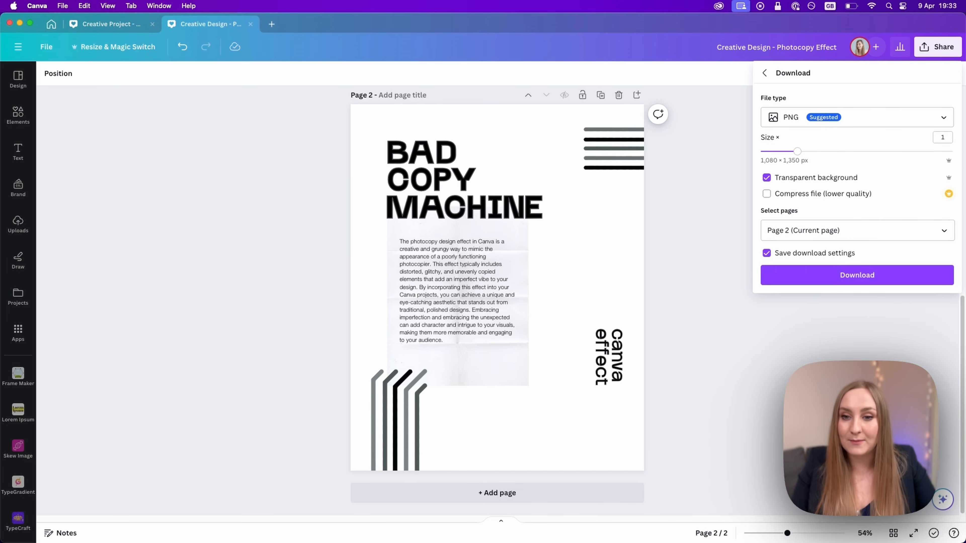
{"action": "left_click", "coordinate": [810, 280]}
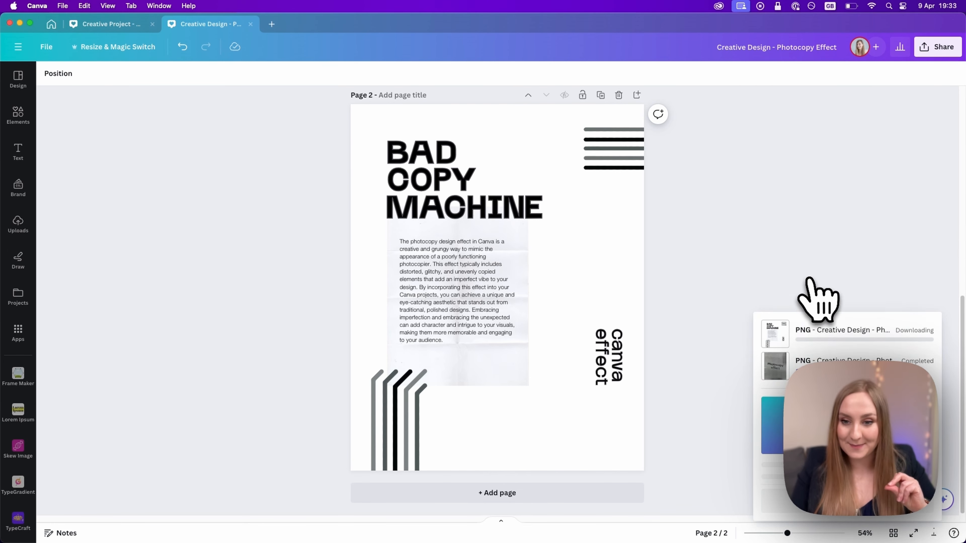
Insert the uploaded transparent PNG of the "BAD COPY MACHINE" poster onto page 2.
{"action": "left_click", "coordinate": [18, 224]}
{"action": "left_click", "coordinate": [78, 206]}
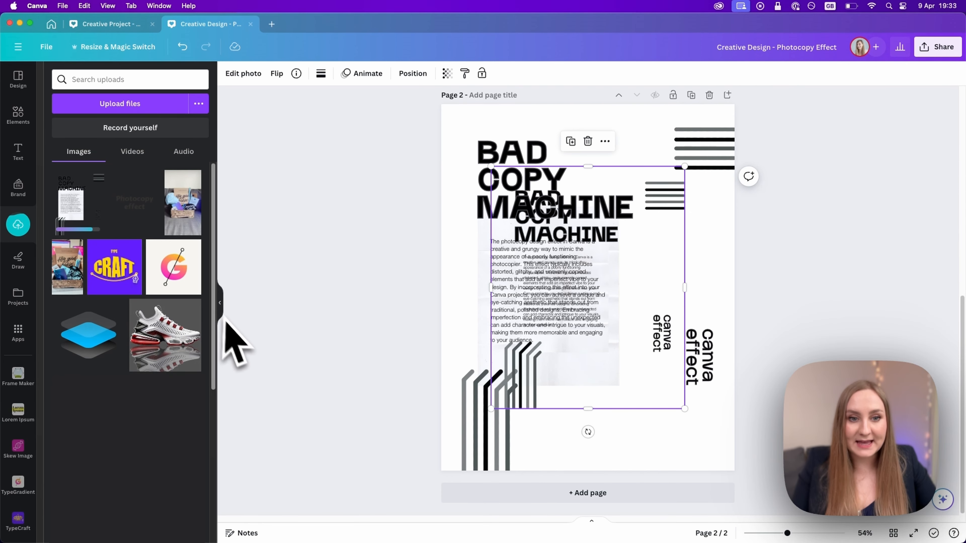
{"action": "left_click", "coordinate": [220, 303]}
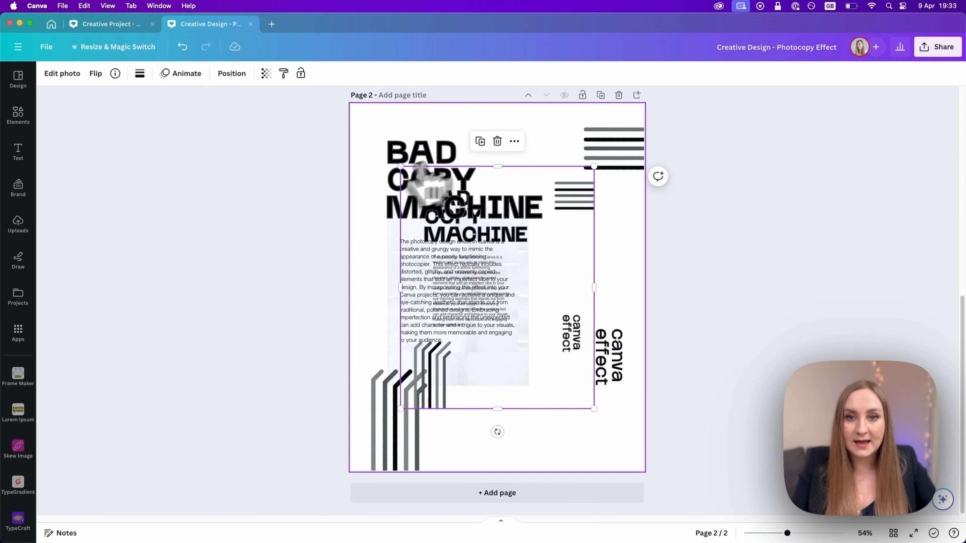
Move the inserted poster image from page 2 to a new blank page 3 and enlarge it to fill the page.
{"action": "key", "text": "super+x"}
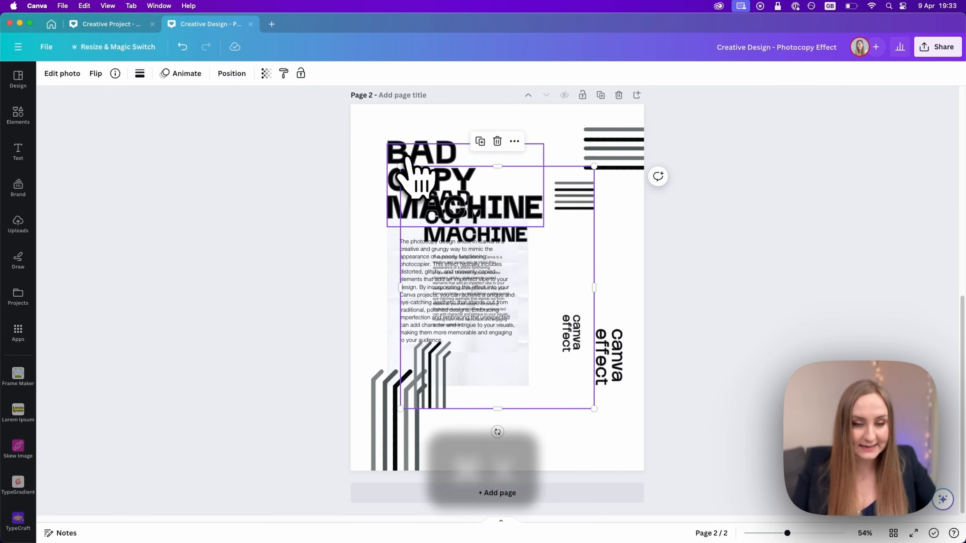
{"action": "left_click", "coordinate": [637, 94]}
{"action": "key", "text": "super+v"}
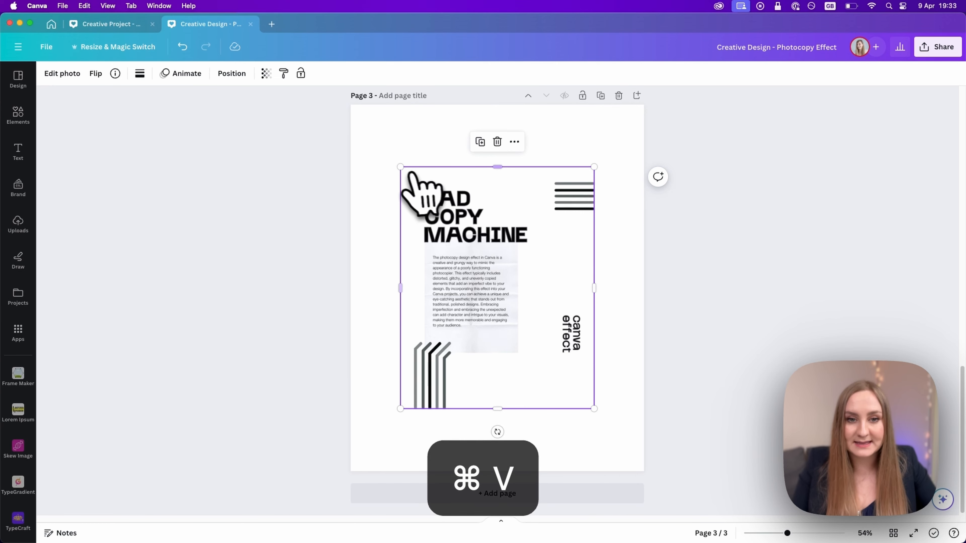
{"action": "left_click_drag", "start_coordinate": [400, 167], "coordinate": [319, 144]}
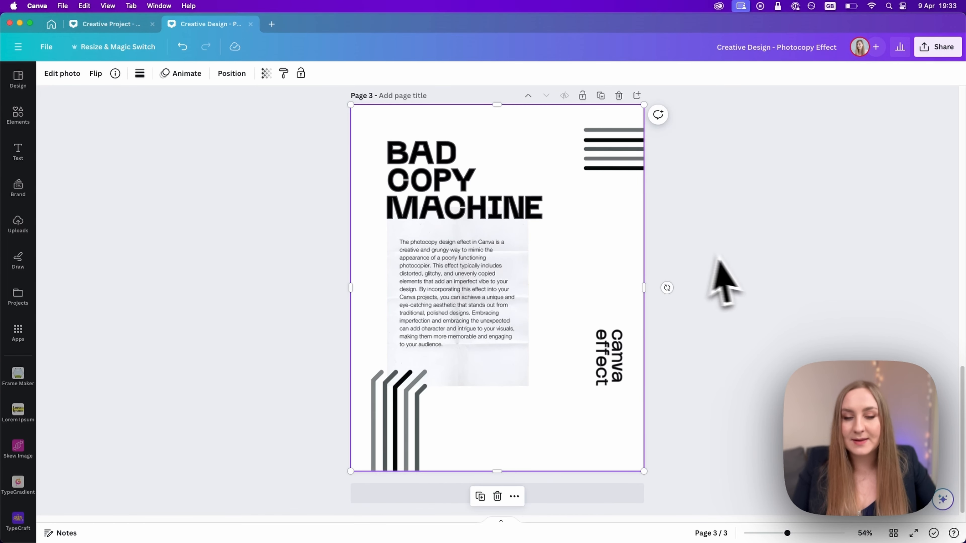
{"action": "left_click", "coordinate": [751, 270]}
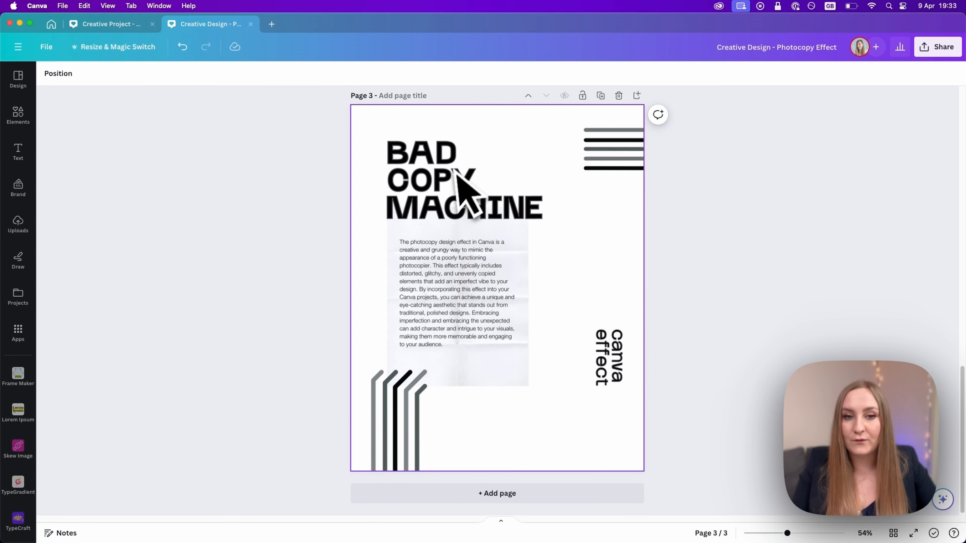
{"action": "left_click", "coordinate": [455, 194]}
{"action": "left_click", "coordinate": [702, 255]}
{"action": "left_click", "coordinate": [426, 206]}
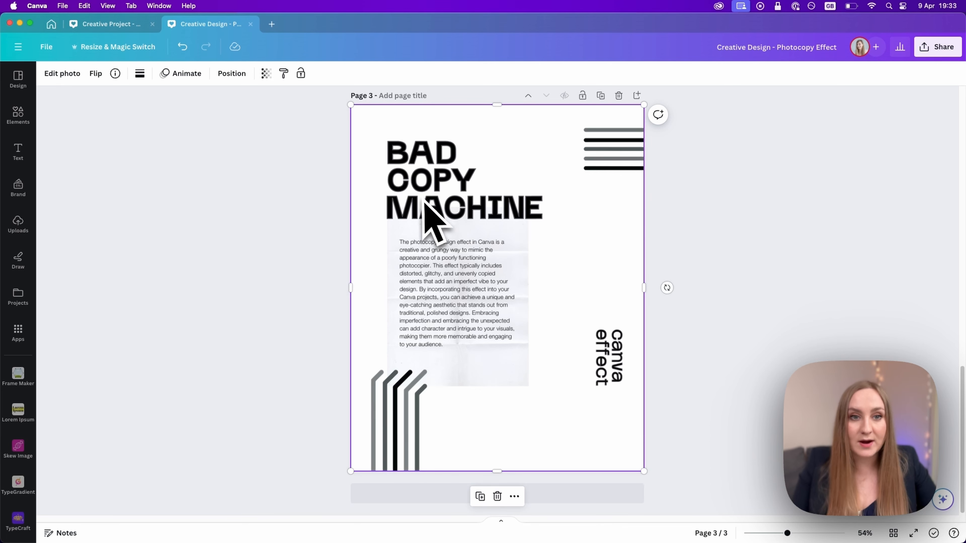
{"action": "left_click", "coordinate": [758, 194]}
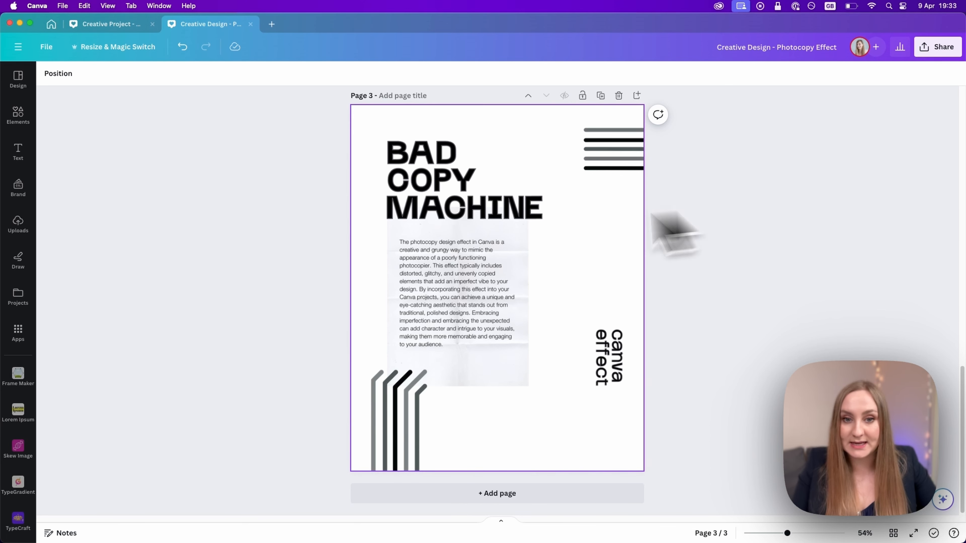
Apply a whole-image Blur with an intensity of 6 to the poster image on page 3.
{"action": "left_click", "coordinate": [435, 225]}
{"action": "left_click", "coordinate": [75, 74]}
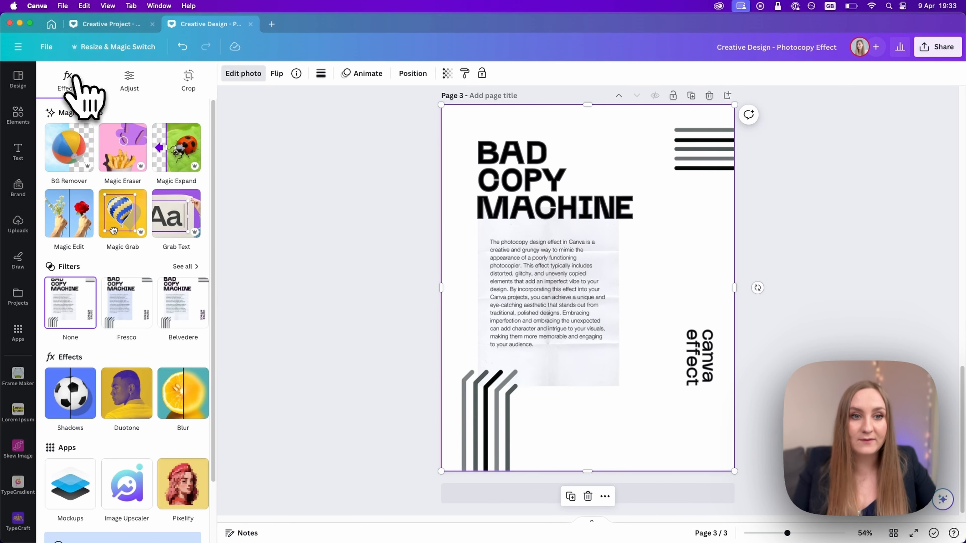
{"action": "scroll", "coordinate": [141, 410], "scroll_direction": "down", "scroll_amount": 3}
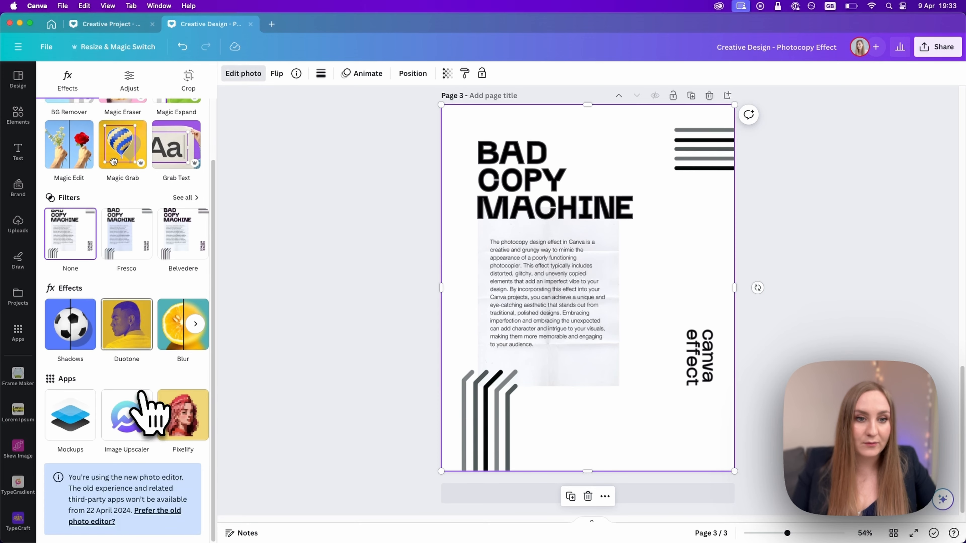
{"action": "scroll", "coordinate": [162, 400], "scroll_direction": "up", "scroll_amount": 3}
{"action": "left_click", "coordinate": [168, 402]}
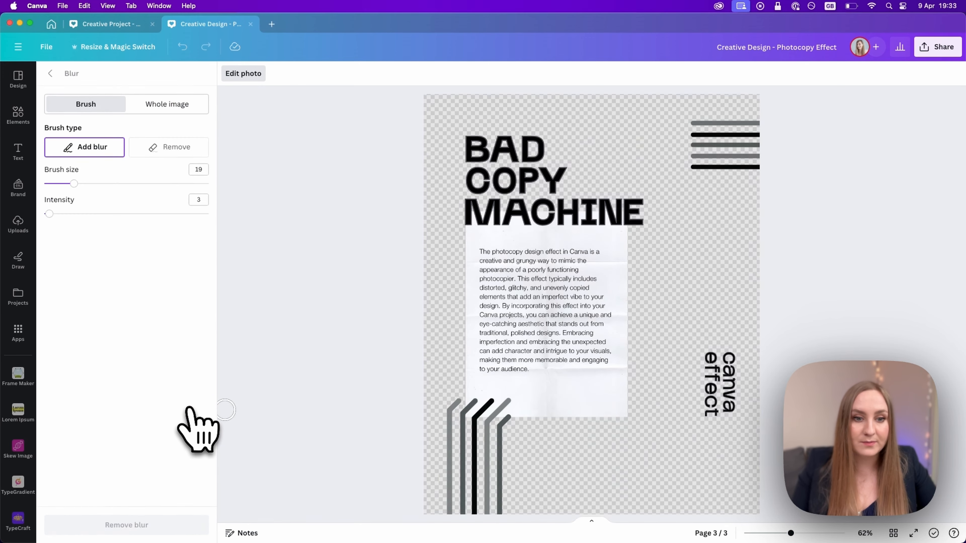
{"action": "left_click", "coordinate": [178, 105]}
{"action": "left_click_drag", "start_coordinate": [49, 148], "coordinate": [62, 148]}
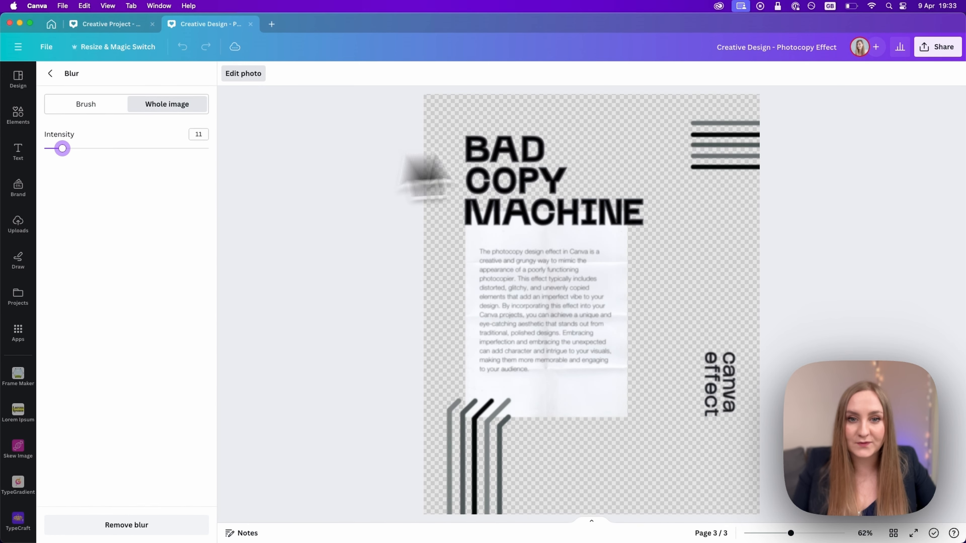
{"action": "scroll", "coordinate": [474, 226], "scroll_direction": "up", "scroll_amount": 10}
{"action": "scroll", "coordinate": [438, 254], "scroll_direction": "down", "scroll_amount": 3}
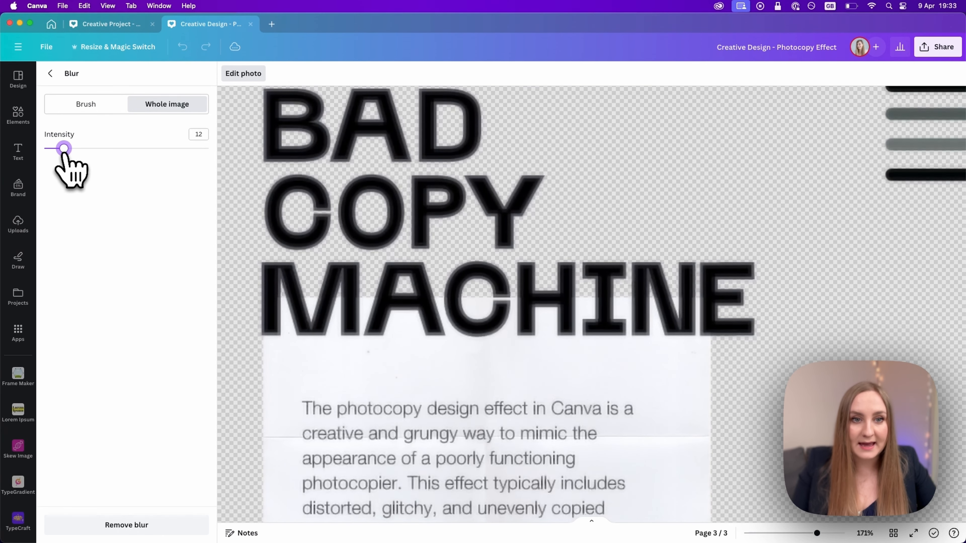
{"action": "left_click", "coordinate": [88, 106]}
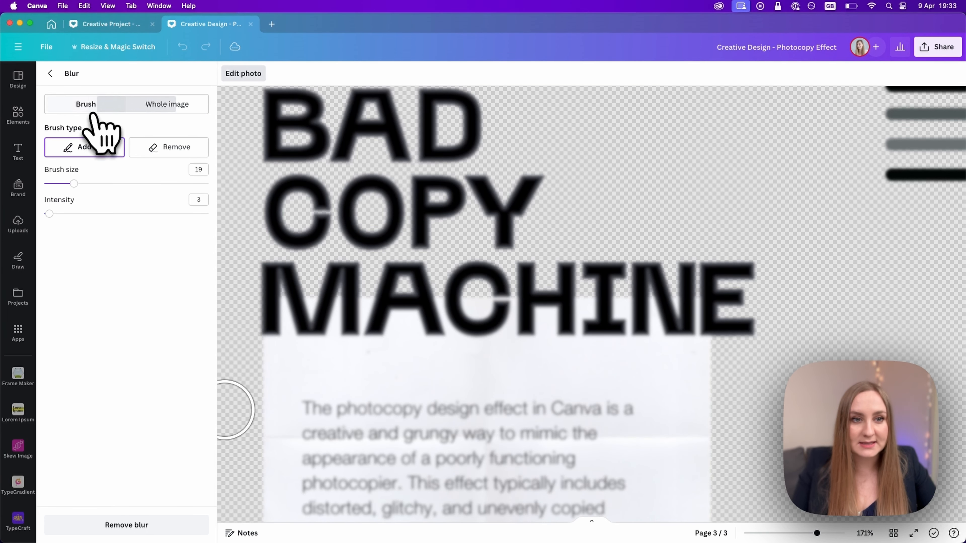
{"action": "left_click", "coordinate": [156, 108]}
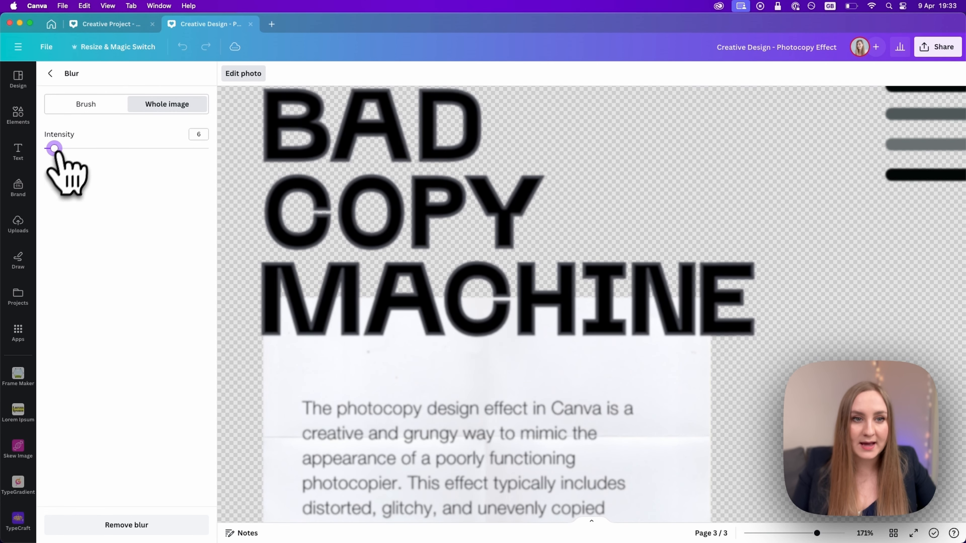
Brush extra blur onto parts of the "BAD COPY MACHINE" lettering and its outer edges, using brush size 19 and intensity 6.
{"action": "left_click", "coordinate": [86, 104]}
{"action": "left_click", "coordinate": [54, 214]}
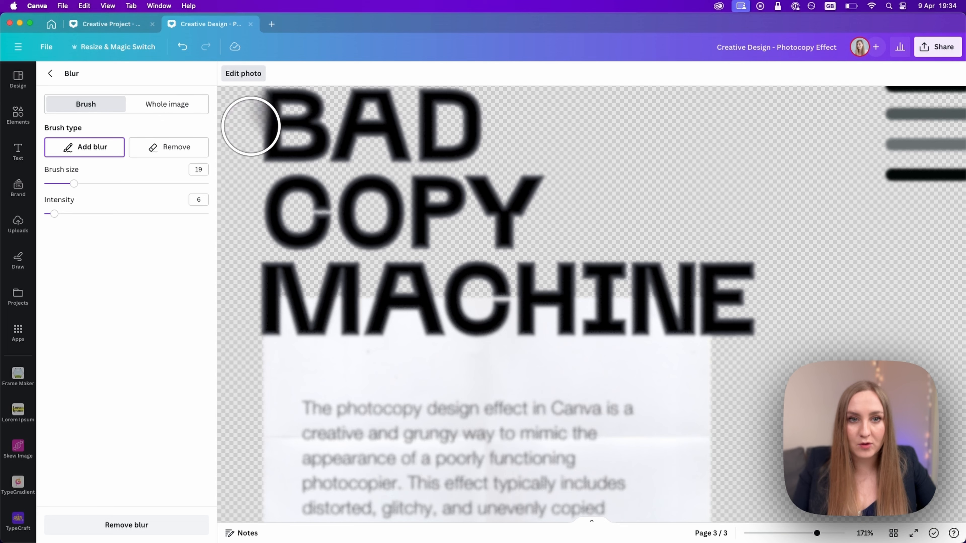
{"action": "left_click", "coordinate": [253, 209]}
{"action": "left_click", "coordinate": [253, 189]}
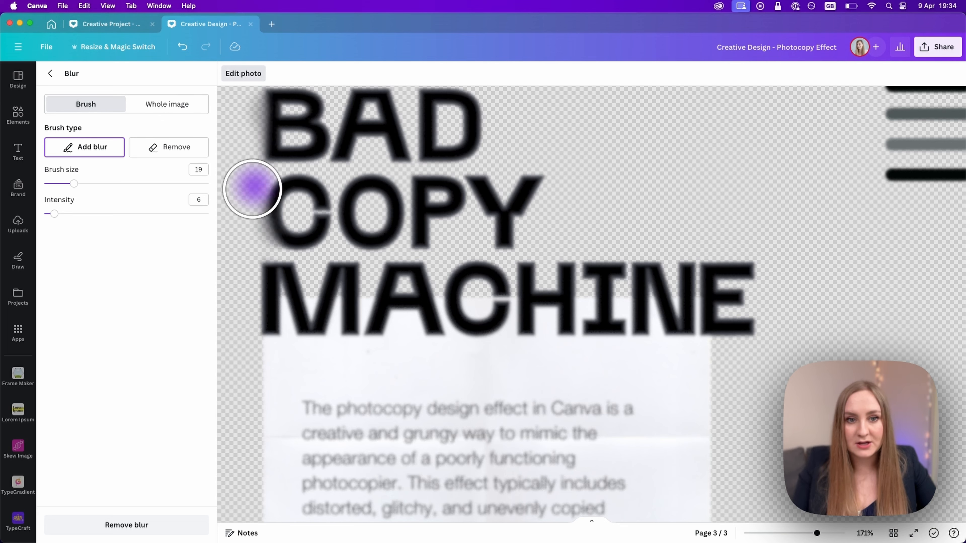
{"action": "left_click", "coordinate": [249, 289]}
{"action": "left_click", "coordinate": [247, 334]}
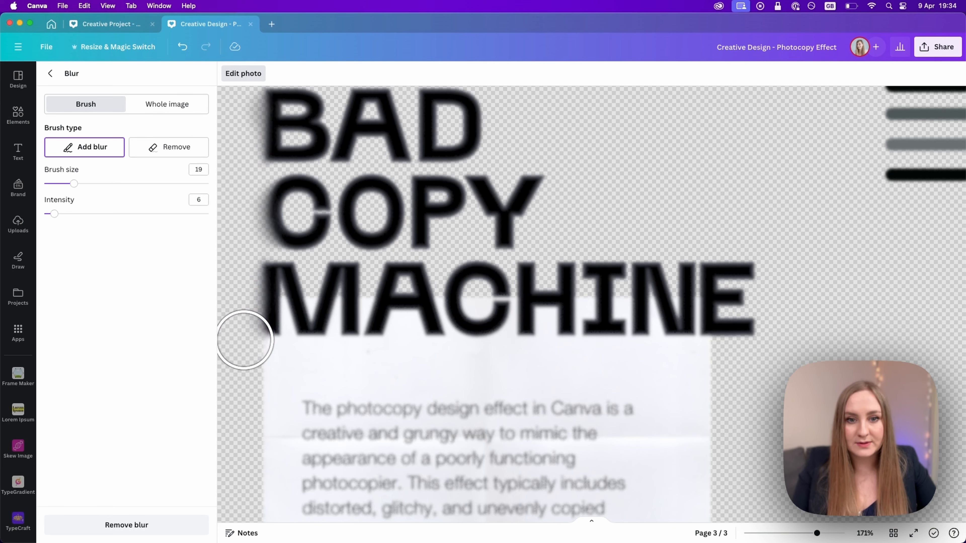
{"action": "mouse_move", "coordinate": [509, 217]}
{"action": "left_mouse_down"}
{"action": "mouse_move", "coordinate": [516, 243]}
{"action": "mouse_move", "coordinate": [548, 192]}
{"action": "left_mouse_up"}
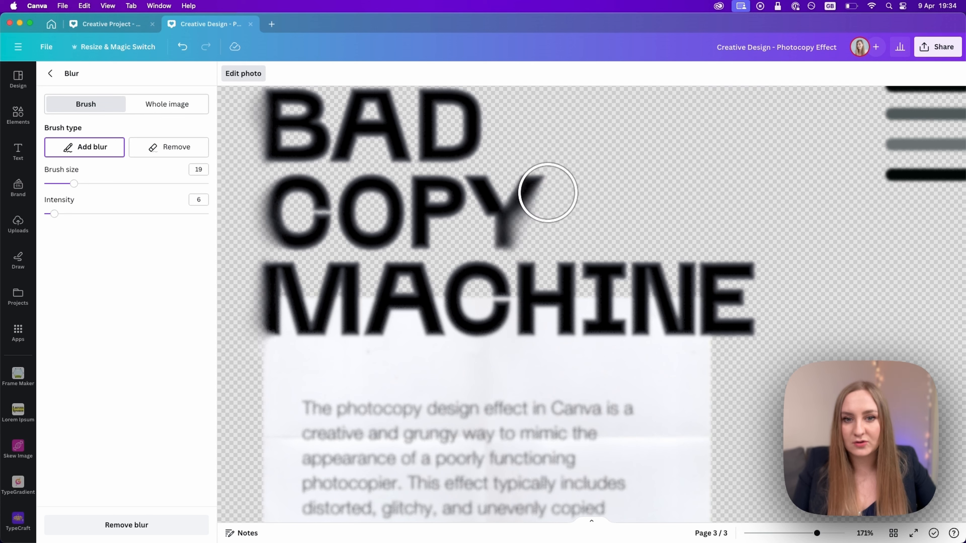
{"action": "mouse_move", "coordinate": [726, 343]}
{"action": "left_mouse_down"}
{"action": "mouse_move", "coordinate": [705, 346]}
{"action": "mouse_move", "coordinate": [773, 369]}
{"action": "mouse_move", "coordinate": [743, 315]}
{"action": "left_mouse_up"}
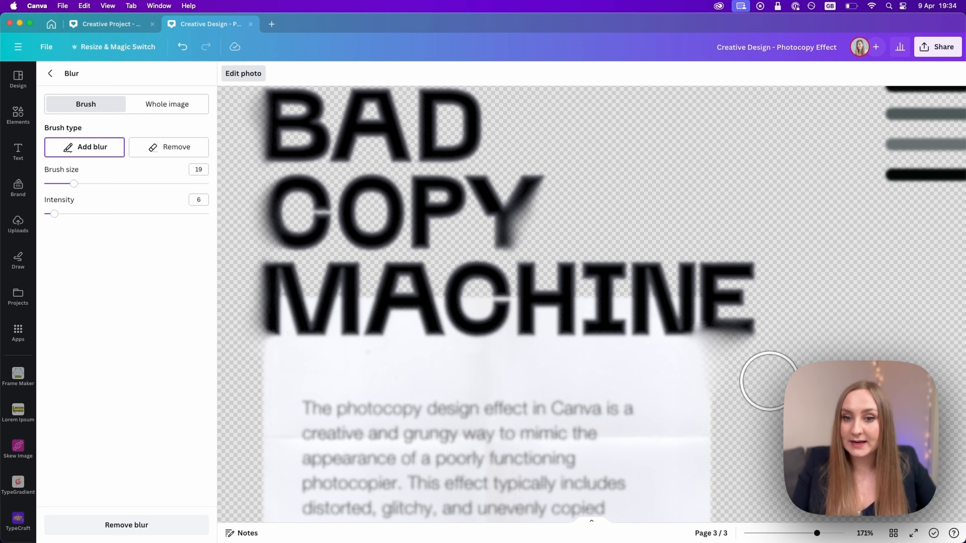
{"action": "key", "text": "super+z"}
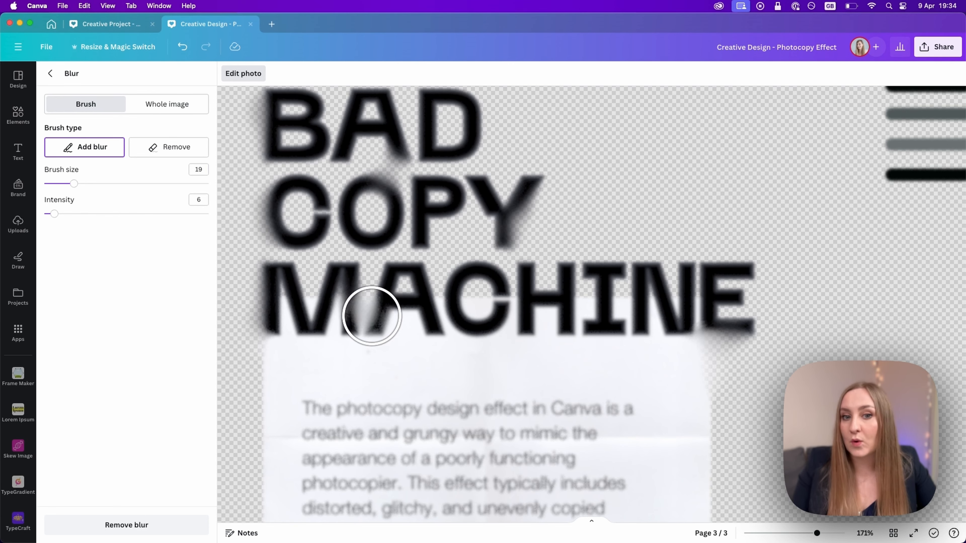
Brush blur onto the ends of both striped graphics at brush size 31, and lower the brush intensity to 3 for lighter touches.
{"action": "scroll", "coordinate": [608, 304], "scroll_direction": "down", "scroll_amount": 10}
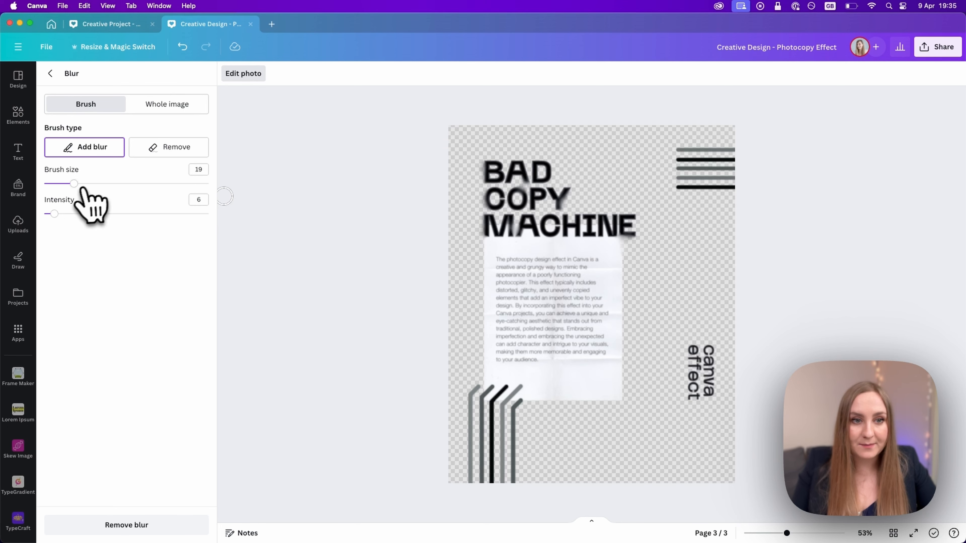
{"action": "left_click_drag", "start_coordinate": [74, 183], "coordinate": [96, 184]}
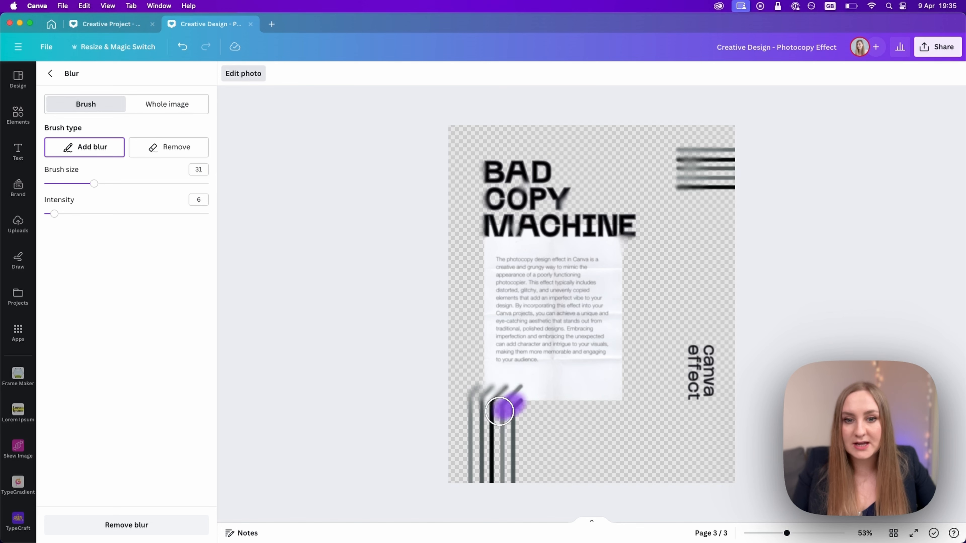
{"action": "left_click_drag", "start_coordinate": [54, 213], "coordinate": [47, 214]}
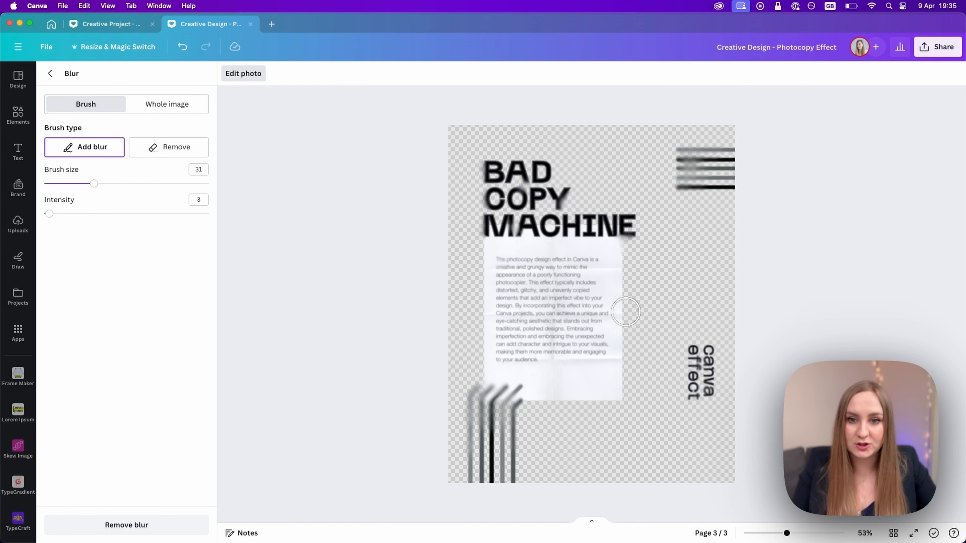
{"action": "left_click", "coordinate": [323, 217]}
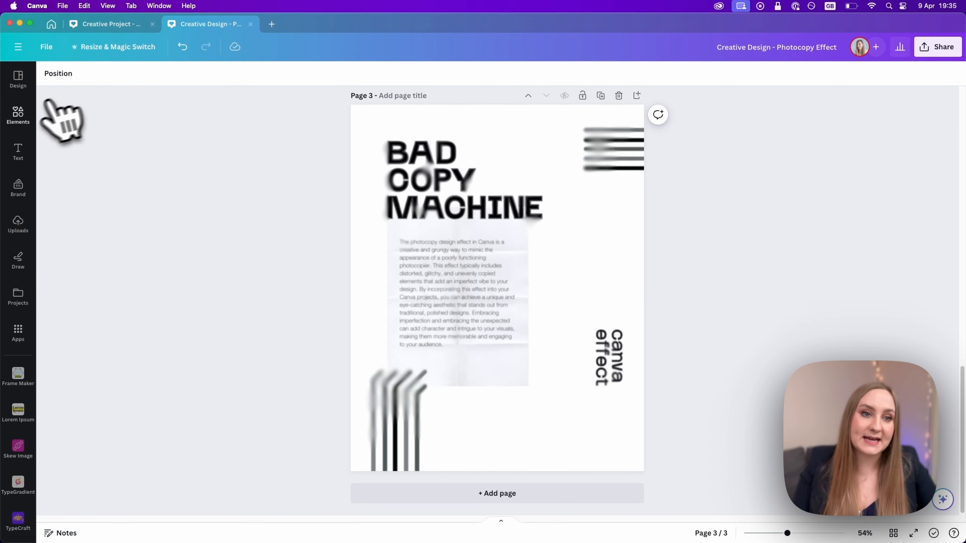
Add the smudged gradient photocopy texture over page 3, enlarge it beyond the page width and lower it so its dark smudge reaches the page's lower edge.
{"action": "left_click", "coordinate": [27, 117]}
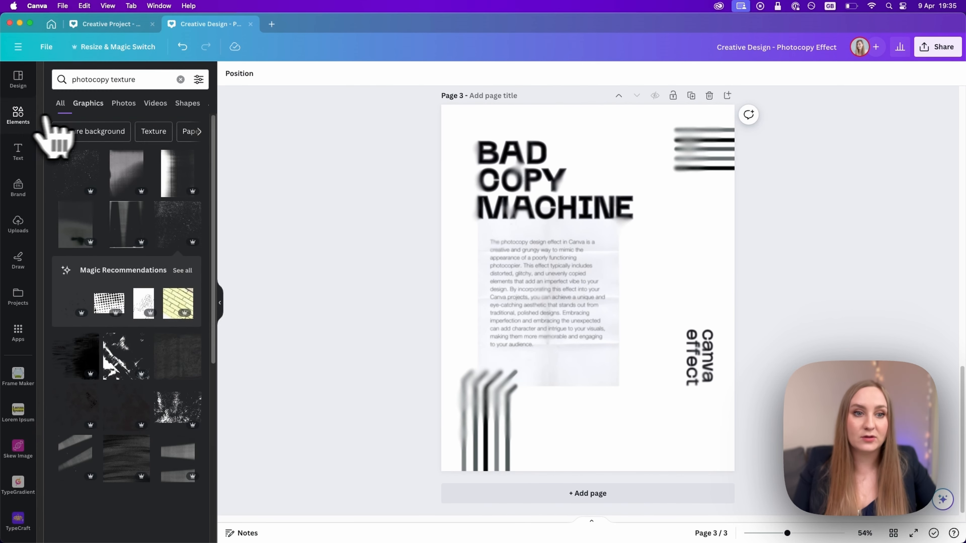
{"action": "left_click", "coordinate": [130, 178]}
{"action": "left_click_drag", "start_coordinate": [474, 135], "coordinate": [367, 109]}
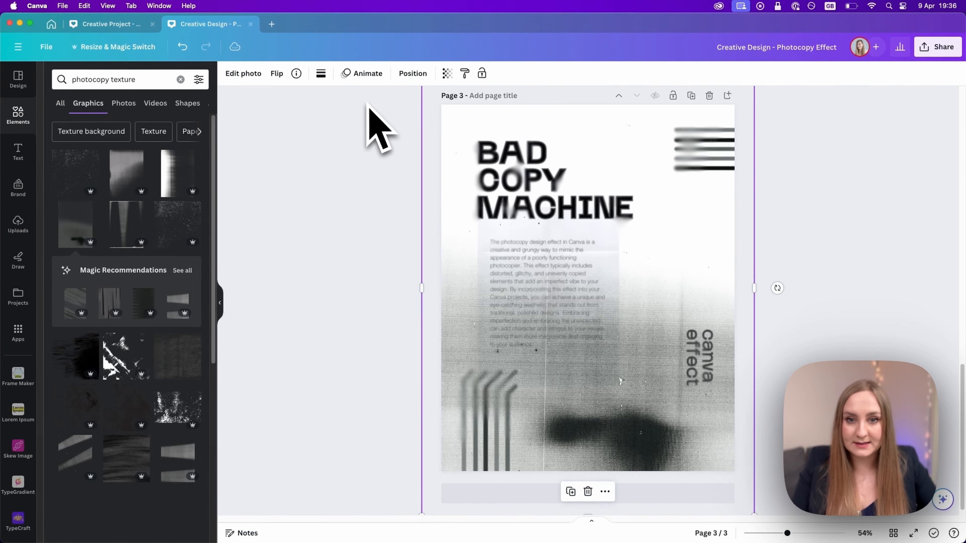
{"action": "left_click_drag", "start_coordinate": [691, 185], "coordinate": [710, 237]}
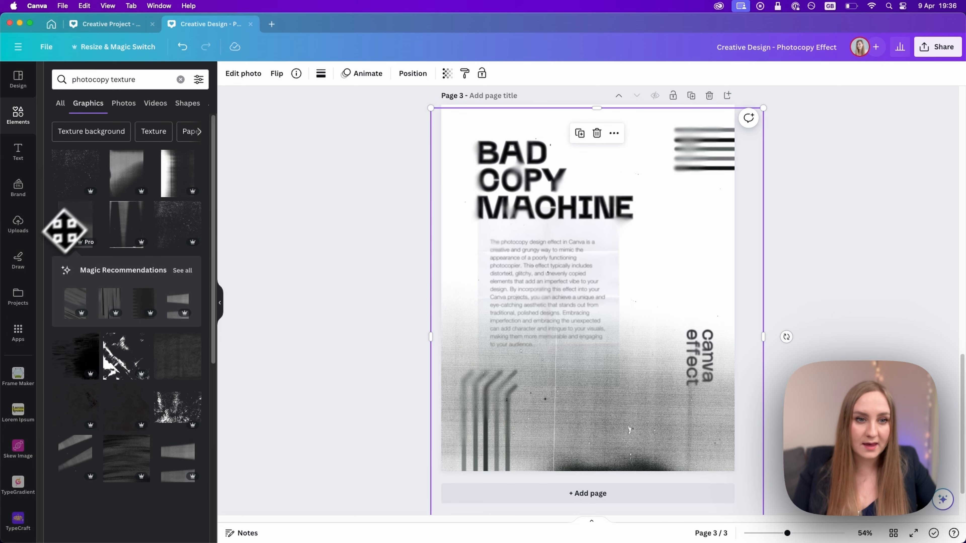
Cover page 3 with the grey grainy photocopy texture and set its transparency to 53.
{"action": "left_click", "coordinate": [448, 73]}
{"action": "left_click_drag", "start_coordinate": [446, 113], "coordinate": [438, 114]}
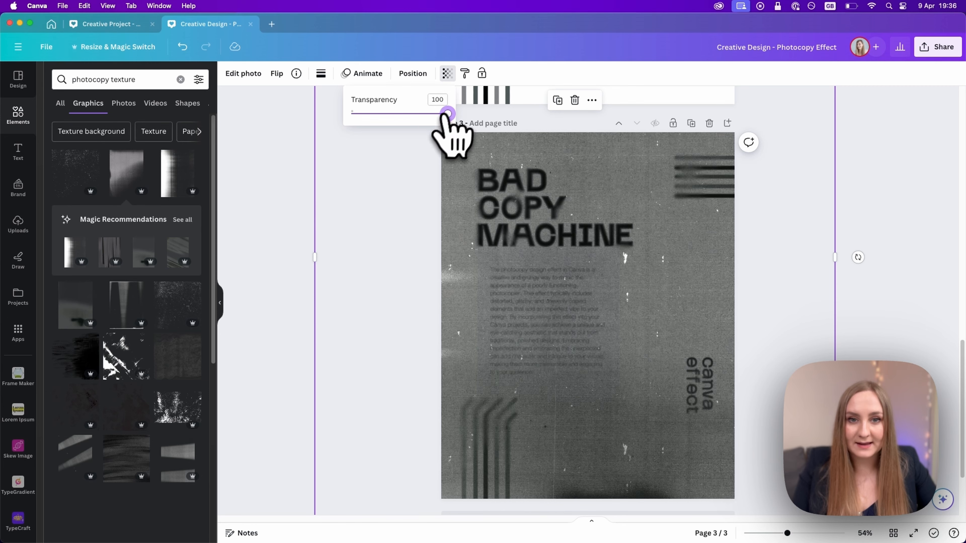
{"action": "left_click_drag", "start_coordinate": [447, 114], "coordinate": [411, 114]}
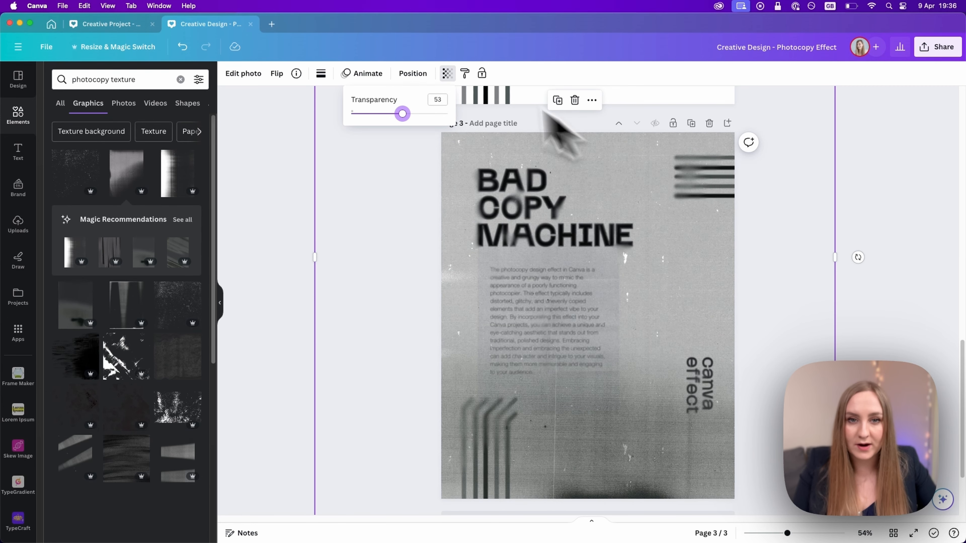
Move the grainy texture below the smudged texture in the layer order and place a pale texture behind the poster image.
{"action": "left_click", "coordinate": [413, 73]}
{"action": "left_click_drag", "start_coordinate": [177, 150], "coordinate": [126, 170]}
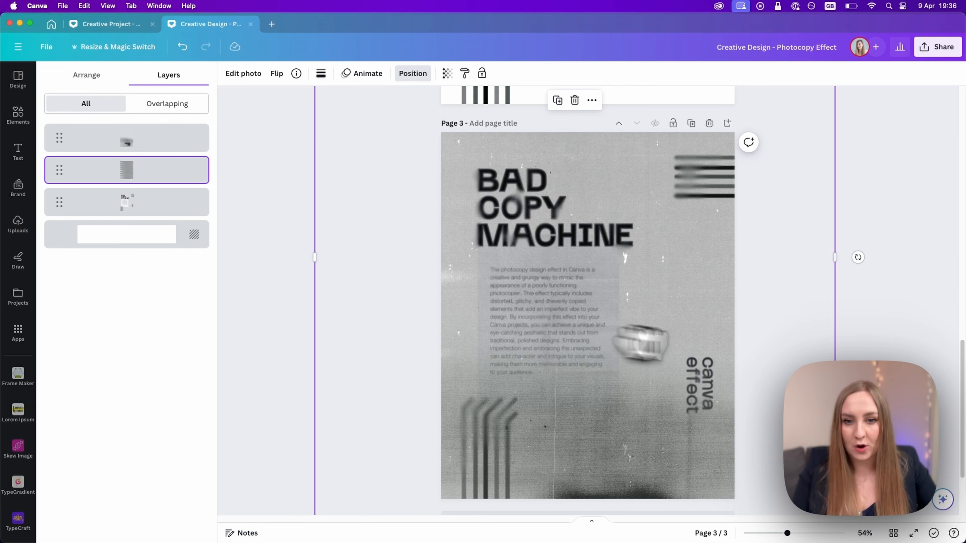
{"action": "key", "text": "Escape"}
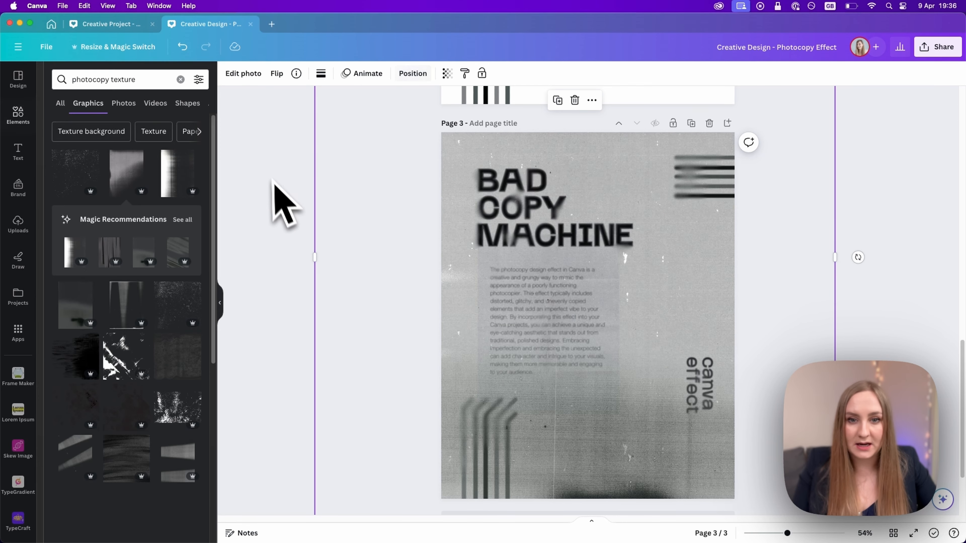
{"action": "scroll", "coordinate": [177, 242], "scroll_direction": "down", "scroll_amount": 1}
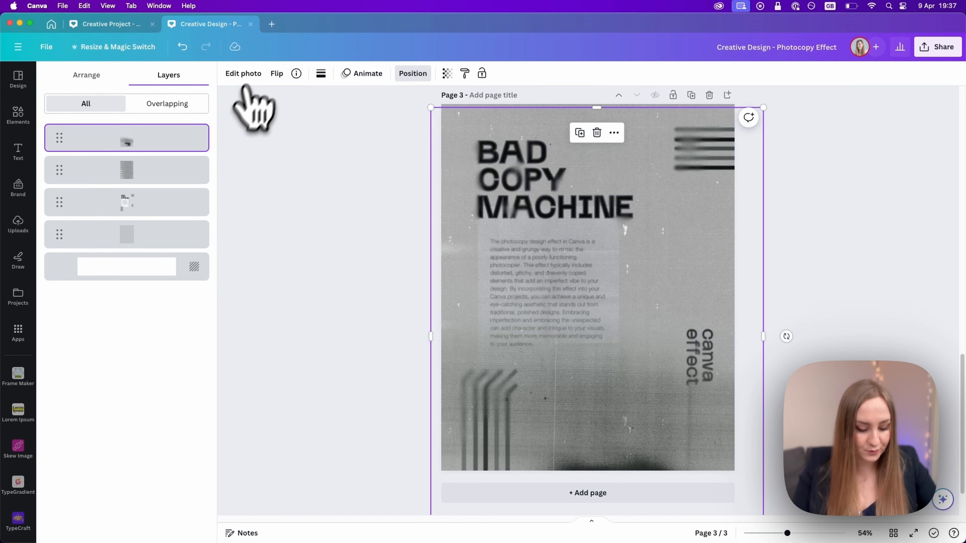
Duplicate the smudged gradient texture, rotate the copy upside down and raise it so it shades the poster's upper part.
{"action": "key", "text": "super+d"}
{"action": "mouse_move", "coordinate": [791, 341]}
{"action": "left_mouse_down"}
{"action": "mouse_move", "coordinate": [468, 270]}
{"action": "mouse_move", "coordinate": [406, 339]}
{"action": "mouse_move", "coordinate": [412, 347]}
{"action": "left_mouse_up"}
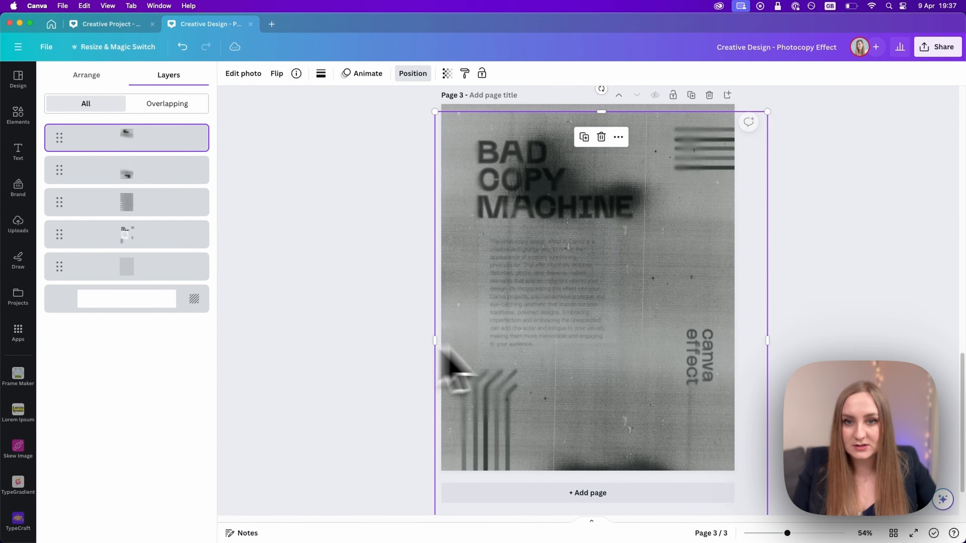
{"action": "left_click_drag", "start_coordinate": [670, 331], "coordinate": [681, 197]}
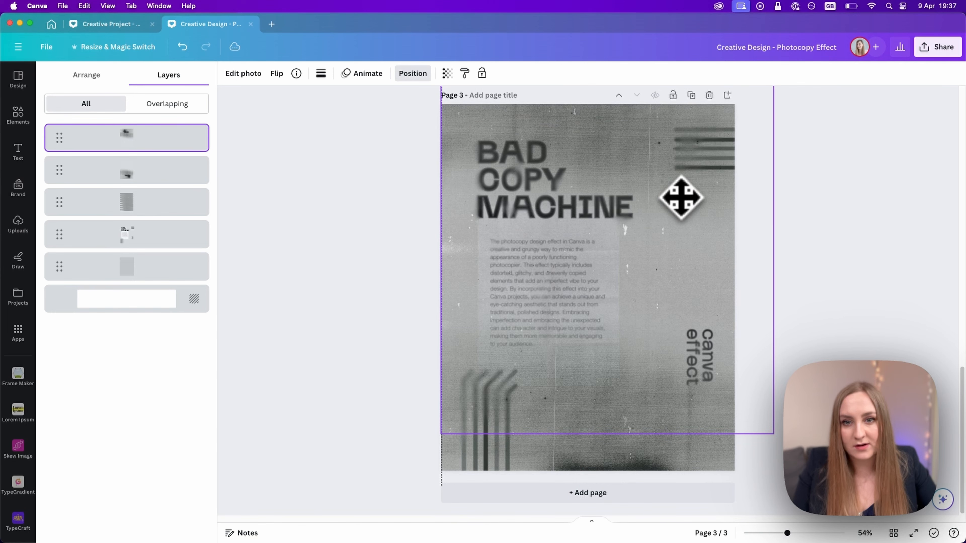
{"action": "left_click", "coordinate": [885, 277]}
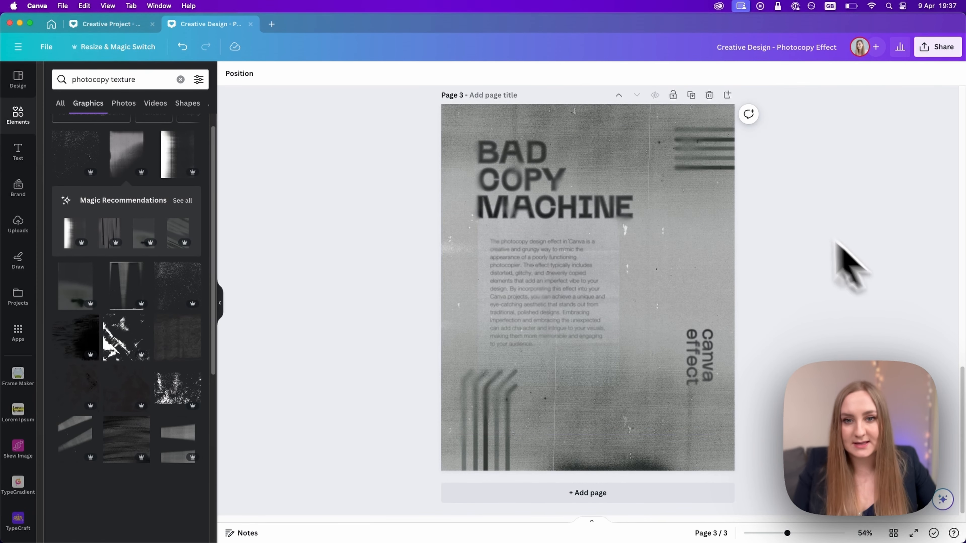
Flip the upside-down smudged texture horizontally and fine-tune its rotation.
{"action": "left_click", "coordinate": [613, 158]}
{"action": "left_click", "coordinate": [276, 73]}
{"action": "left_click", "coordinate": [297, 100]}
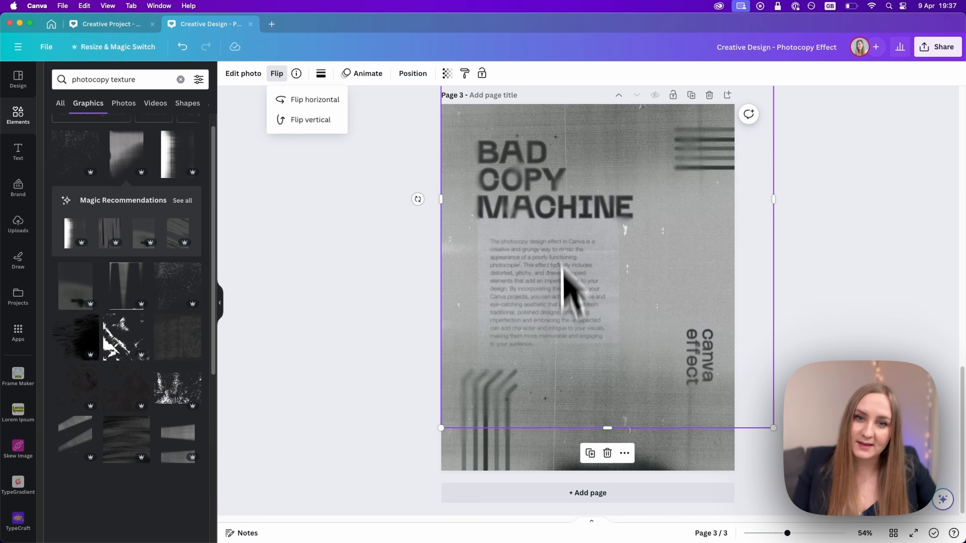
{"action": "left_click_drag", "start_coordinate": [423, 199], "coordinate": [420, 196]}
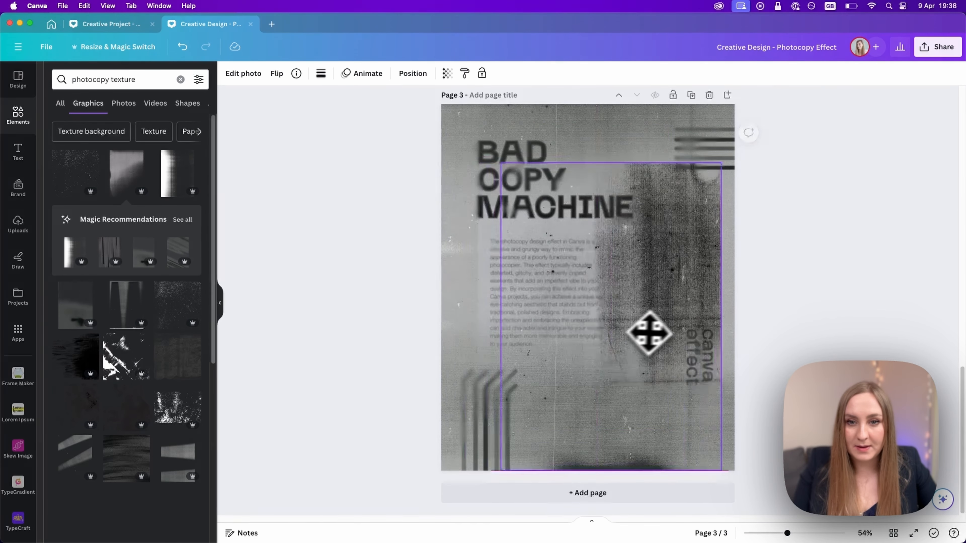
Position the dark vertical streak texture over the poster's upper-right corner and make it partly transparent.
{"action": "left_click_drag", "start_coordinate": [649, 334], "coordinate": [736, 233]}
{"action": "left_click", "coordinate": [447, 73]}
{"action": "left_click_drag", "start_coordinate": [447, 113], "coordinate": [418, 122]}
{"action": "left_click", "coordinate": [853, 235]}
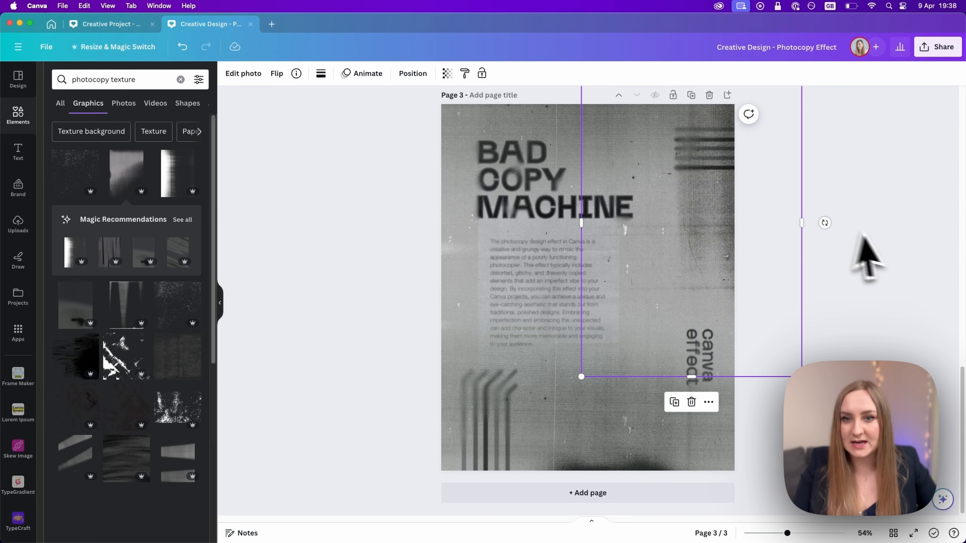
Fine-tune the rotation and placement of the streak texture over the horizontal stripes in the poster's upper-right corner.
{"action": "left_click", "coordinate": [804, 251]}
{"action": "left_click", "coordinate": [684, 236]}
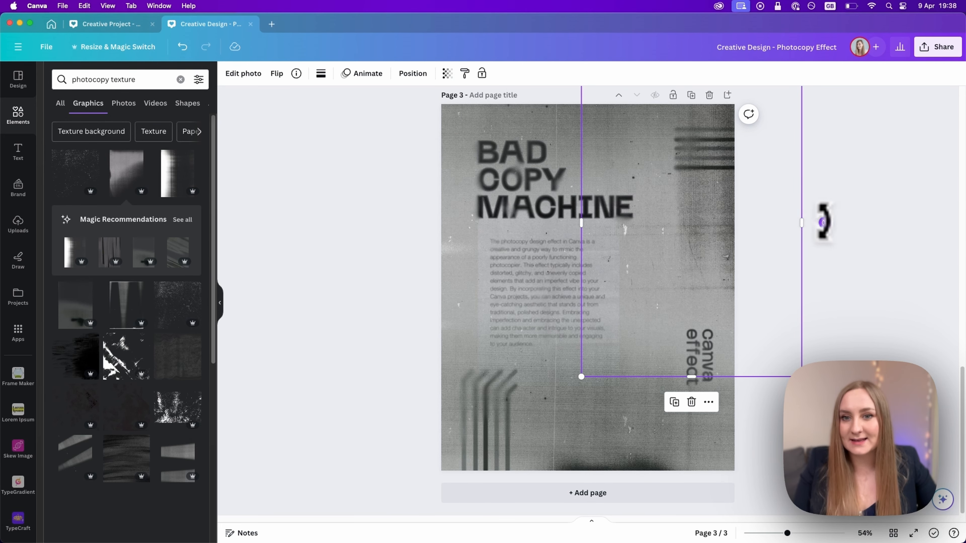
{"action": "left_click_drag", "start_coordinate": [823, 222], "coordinate": [824, 217]}
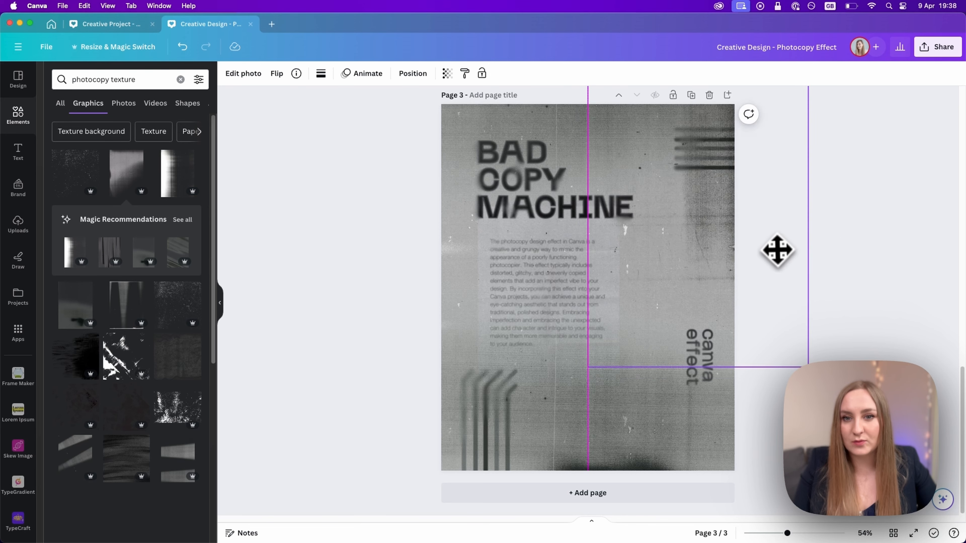
{"action": "left_click_drag", "start_coordinate": [774, 255], "coordinate": [769, 259]}
{"action": "left_click", "coordinate": [838, 240]}
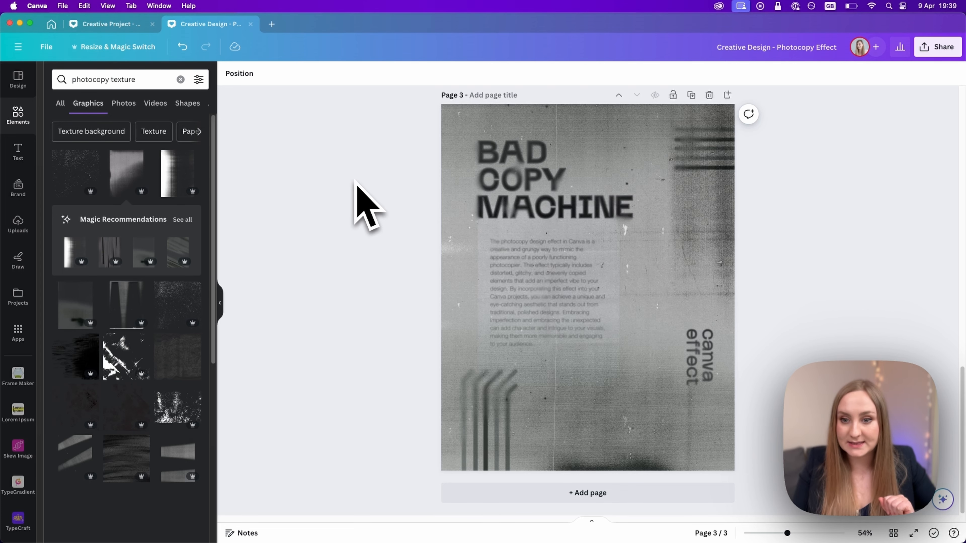
Reorder the layers so the poster artwork sits above both smudged gradient textures and below the full-page photocopy texture.
{"action": "left_click", "coordinate": [433, 114]}
{"action": "left_click", "coordinate": [413, 73]}
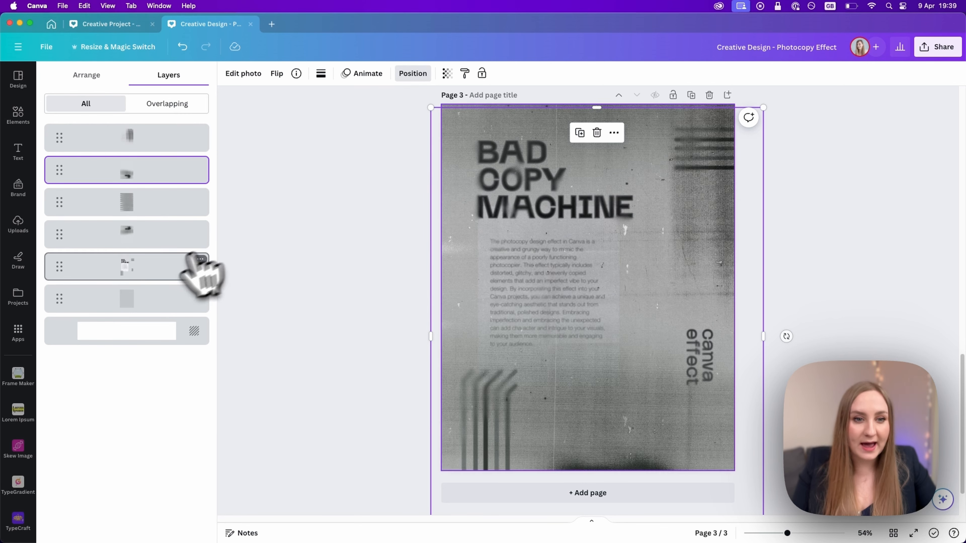
{"action": "left_click_drag", "start_coordinate": [147, 171], "coordinate": [132, 276]}
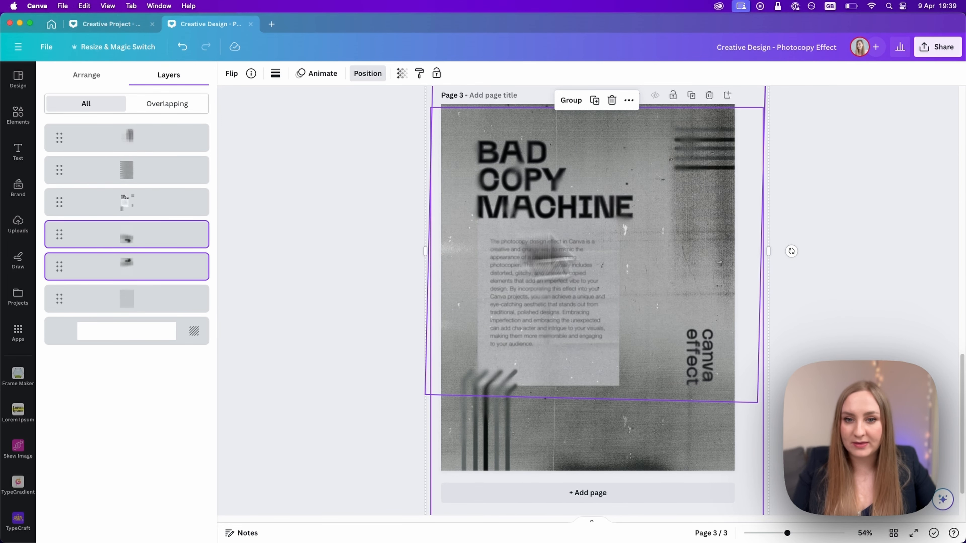
{"action": "scroll", "coordinate": [556, 323], "scroll_direction": "up", "scroll_amount": 3}
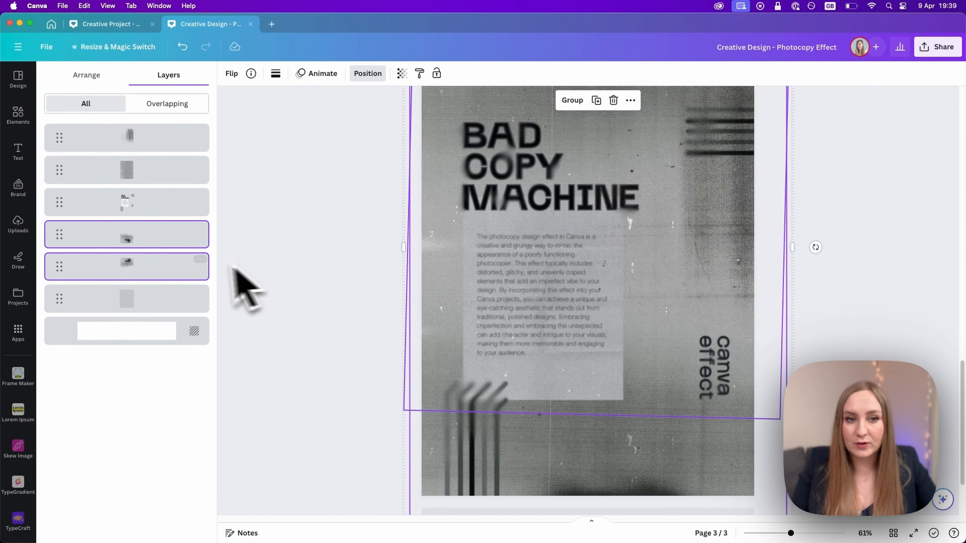
{"action": "left_click_drag", "start_coordinate": [134, 266], "coordinate": [147, 284]}
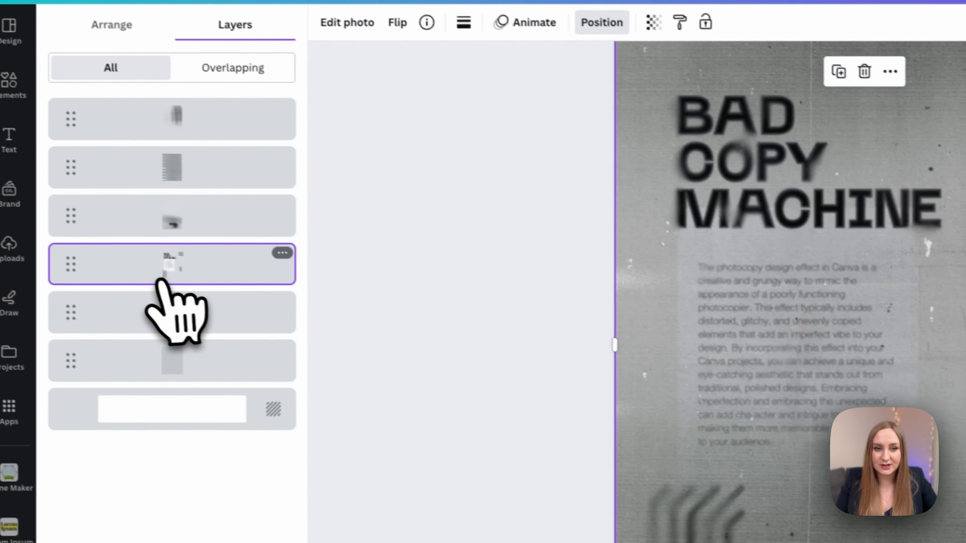
{"action": "left_click_drag", "start_coordinate": [160, 281], "coordinate": [223, 176]}
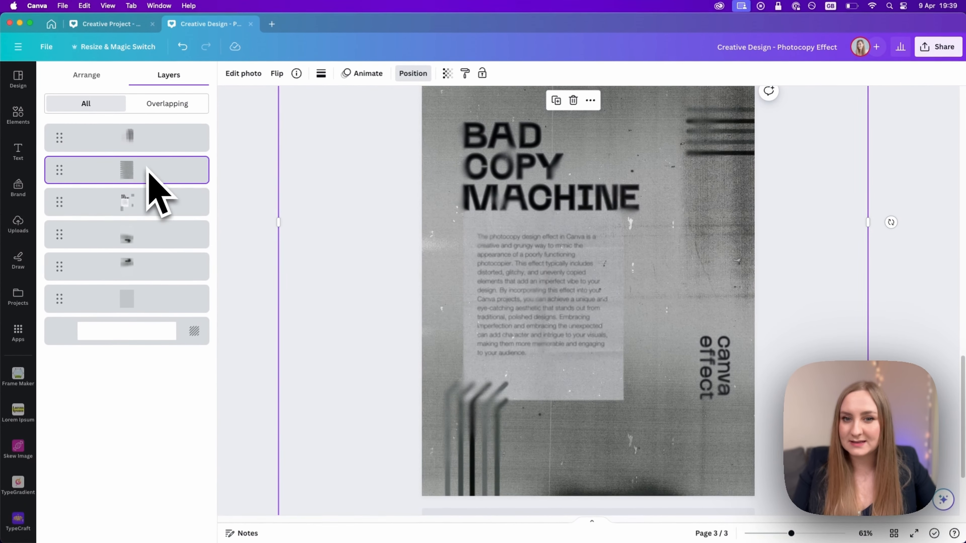
{"action": "left_click", "coordinate": [171, 147]}
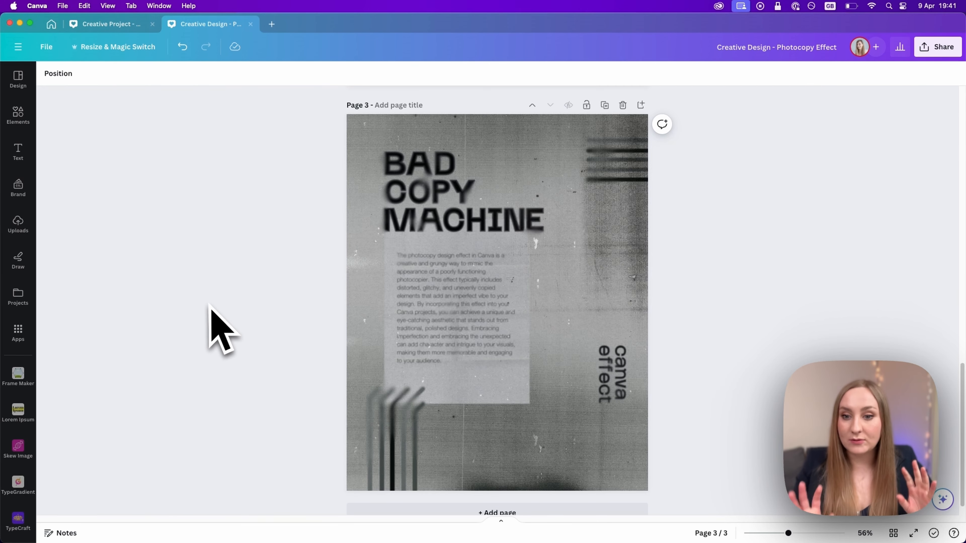
Add the red grainy gradient from a "grain sand red" graphics search and turn it horizontal over the poster's lower part.
{"action": "left_click", "coordinate": [29, 125]}
{"action": "left_click", "coordinate": [104, 80]}
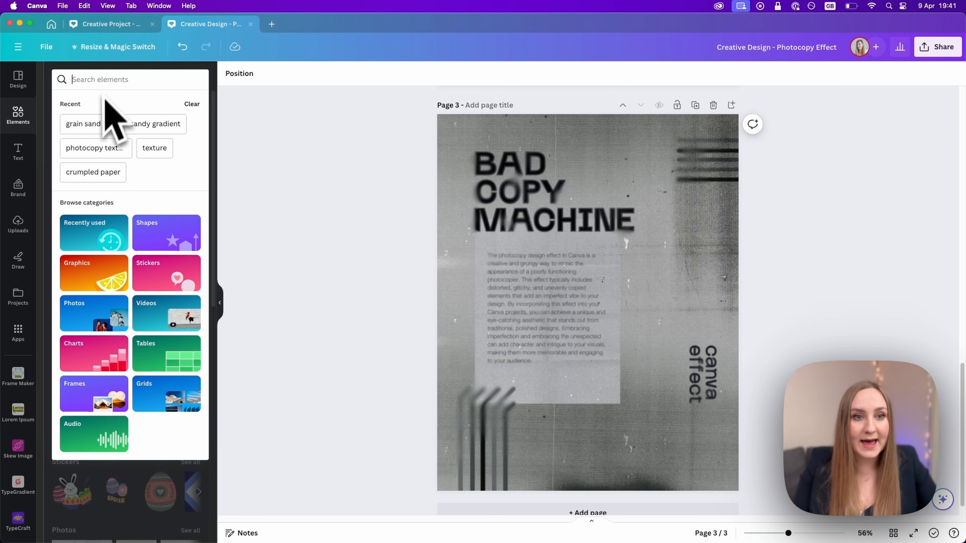
{"action": "left_click", "coordinate": [89, 129]}
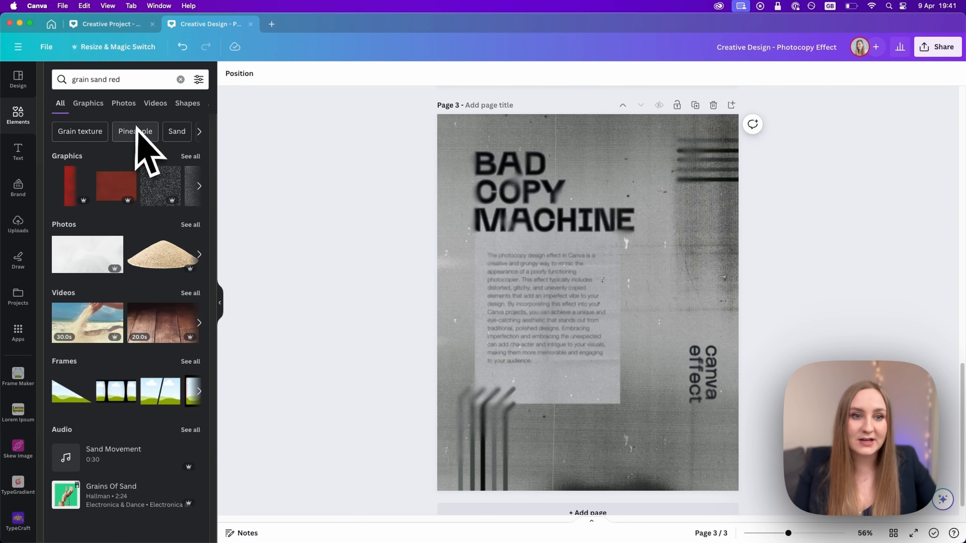
{"action": "left_click", "coordinate": [192, 157]}
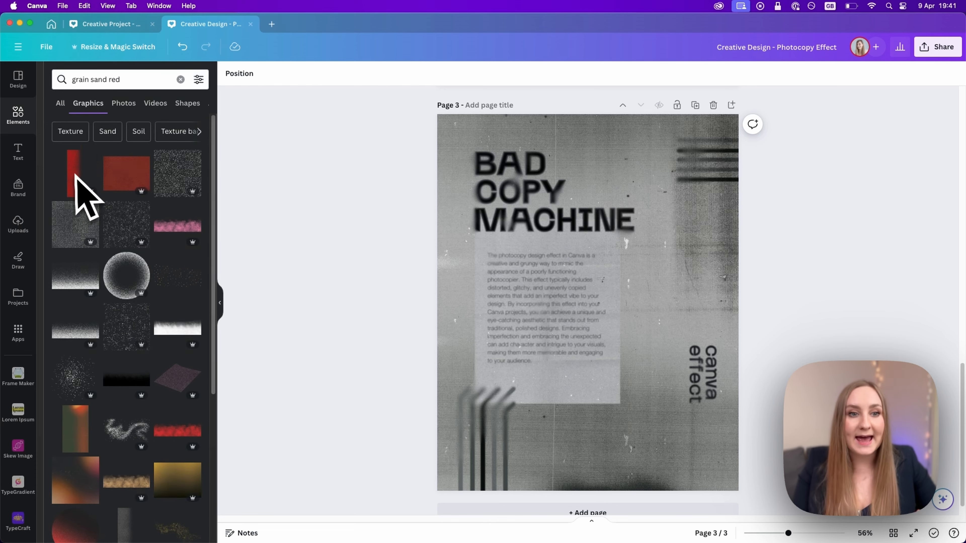
{"action": "left_click", "coordinate": [76, 182]}
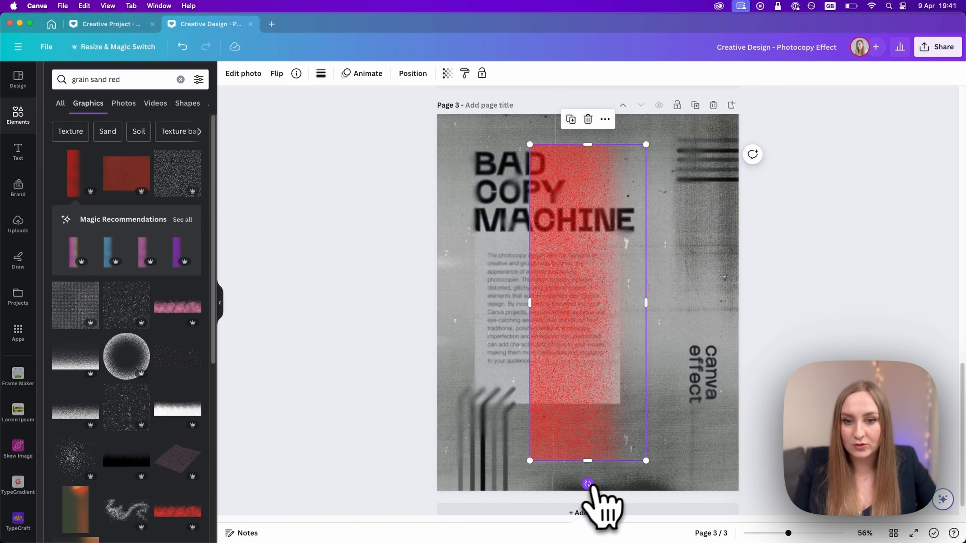
{"action": "left_click_drag", "start_coordinate": [588, 483], "coordinate": [769, 302]}
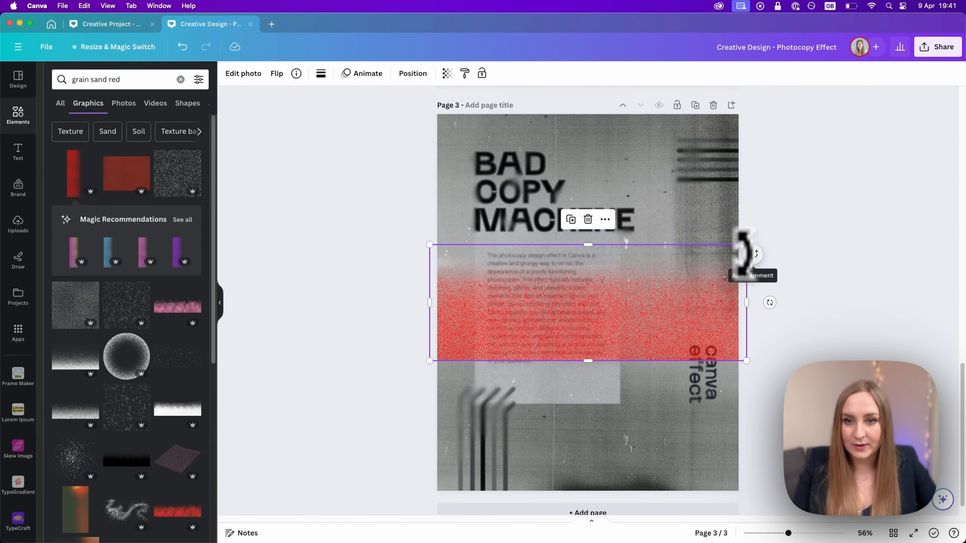
{"action": "left_click_drag", "start_coordinate": [720, 258], "coordinate": [712, 367]}
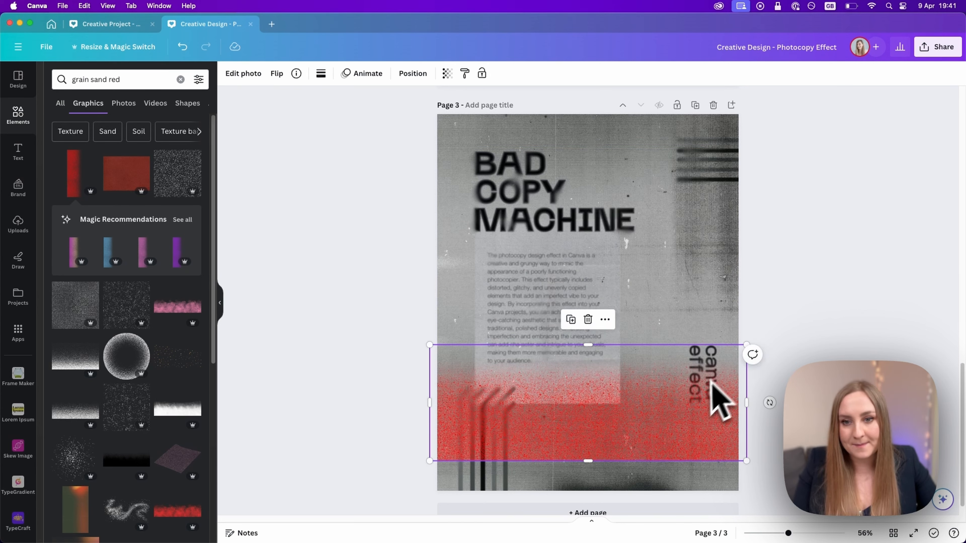
Shrink the red grain strip and place three copies side by side across the poster's lower part.
{"action": "left_click_drag", "start_coordinate": [746, 345], "coordinate": [597, 404]}
{"action": "left_click_drag", "start_coordinate": [569, 445], "coordinate": [572, 448]}
{"action": "key", "text": "super+z"}
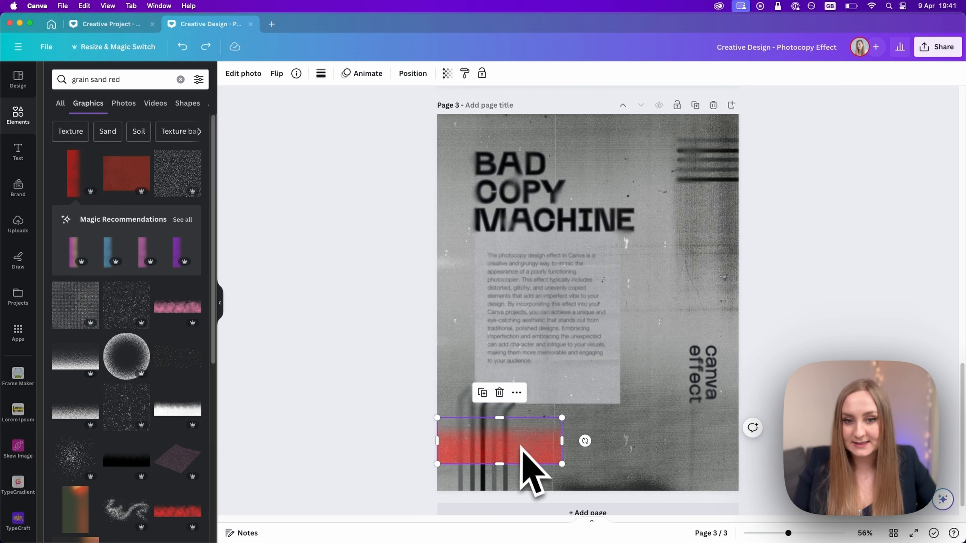
{"action": "left_click_drag", "start_coordinate": [512, 451], "coordinate": [759, 453]}
{"action": "left_click", "coordinate": [778, 403]}
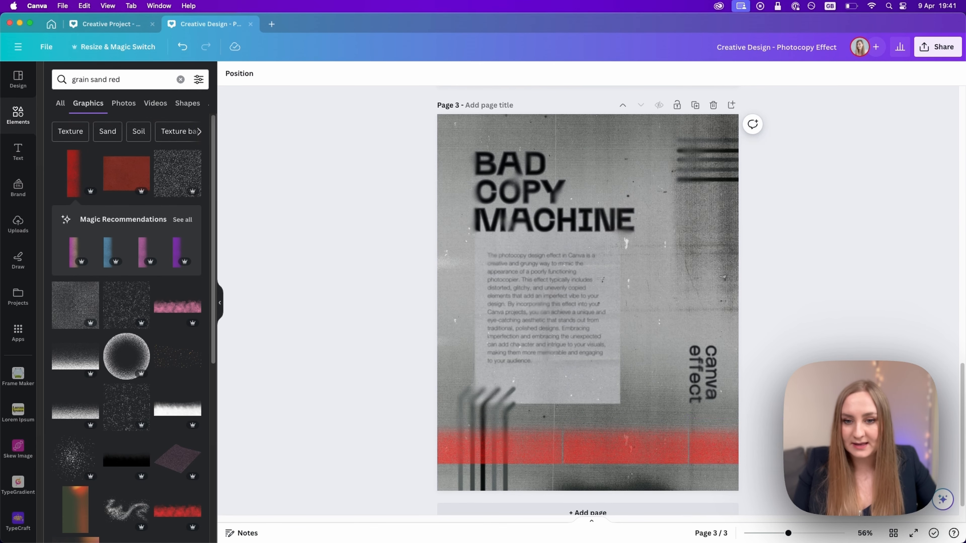
Nudge the middle red strip left until it meets the first strip without a gap.
{"action": "scroll", "coordinate": [712, 451], "scroll_direction": "down", "scroll_amount": 4}
{"action": "scroll", "coordinate": [656, 472], "scroll_direction": "up", "scroll_amount": 7}
{"action": "scroll", "coordinate": [624, 468], "scroll_direction": "up", "scroll_amount": 6}
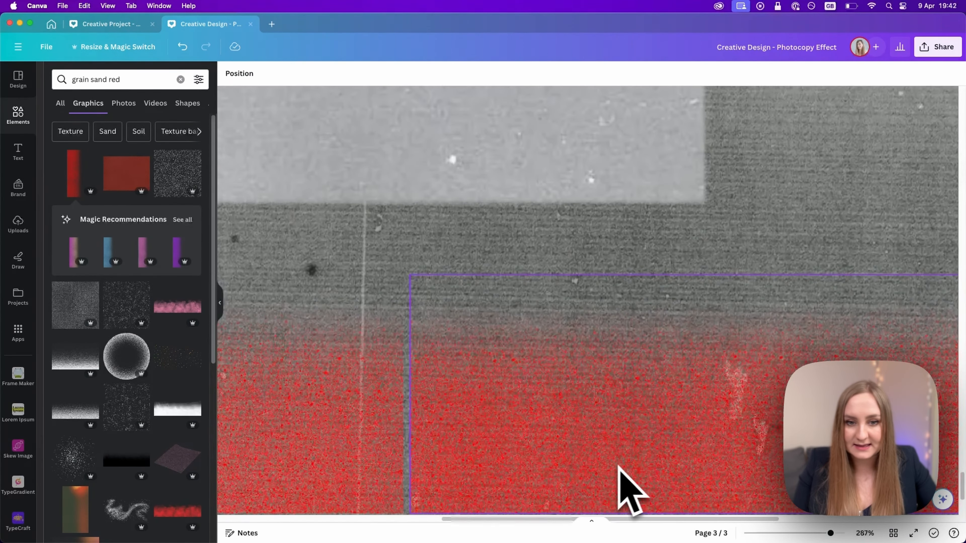
{"action": "left_click", "coordinate": [501, 382]}
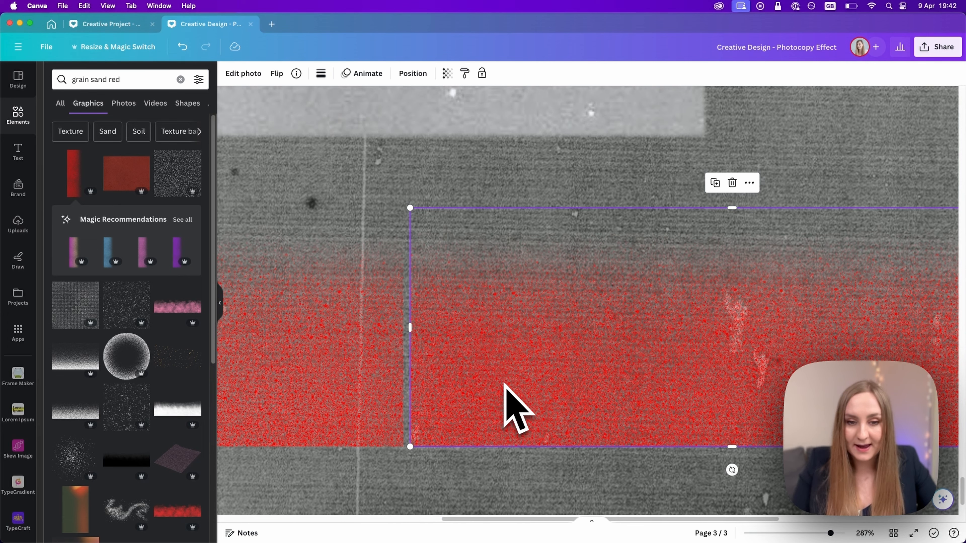
{"action": "key", "text": "Left"}
{"action": "key", "text": "Left"}
{"action": "key", "text": "Left"}
{"action": "key", "text": "Left"}
{"action": "key", "text": "Left"}
{"action": "key", "text": "Left"}
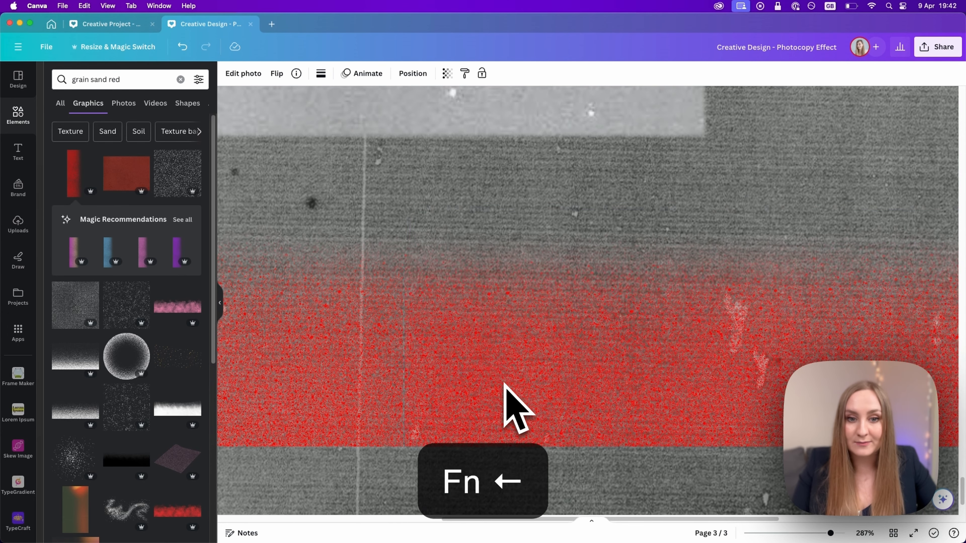
{"action": "key", "text": "Right"}
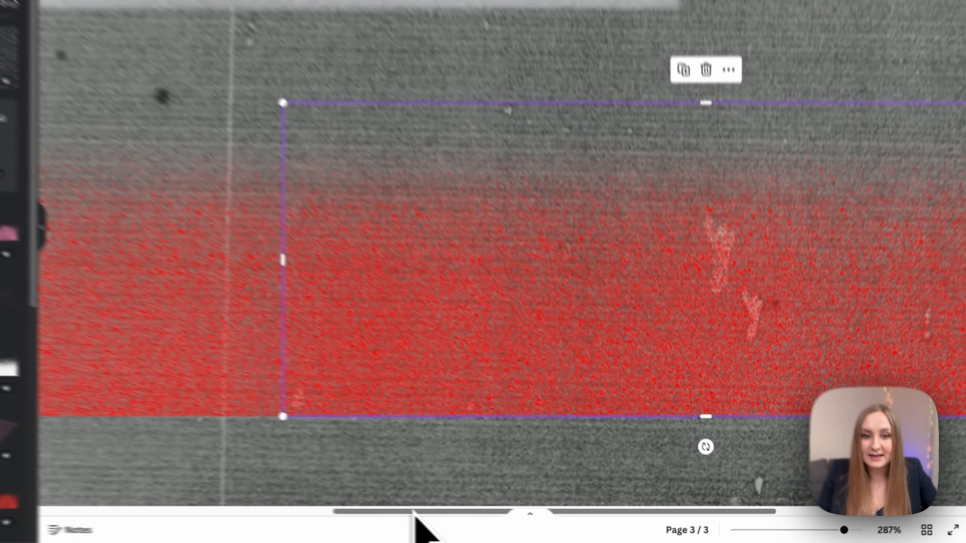
Nudge the third red strip left until it joins the middle strip seamlessly.
{"action": "left_click_drag", "start_coordinate": [504, 519], "coordinate": [624, 519]}
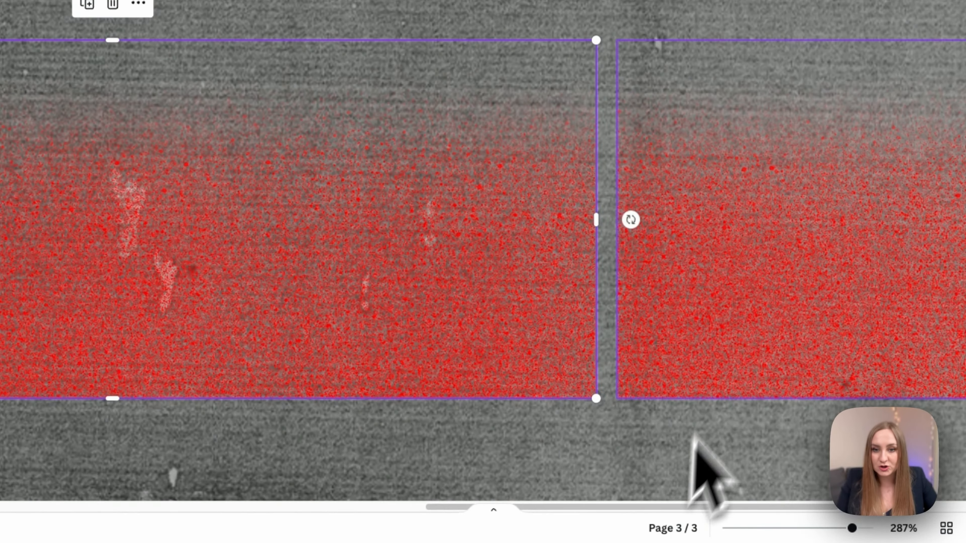
{"action": "left_click", "coordinate": [761, 317]}
{"action": "key", "text": "Left"}
{"action": "key", "text": "Left"}
{"action": "key", "text": "Left"}
{"action": "key", "text": "Left"}
{"action": "key", "text": "Left"}
{"action": "key", "text": "Left"}
{"action": "key", "text": "Left"}
{"action": "key", "text": "Left"}
{"action": "key", "text": "Left"}
{"action": "key", "text": "Left"}
{"action": "key", "text": "Left"}
{"action": "key", "text": "Left"}
{"action": "key", "text": "Left"}
{"action": "key", "text": "Left"}
{"action": "key", "text": "Left"}
{"action": "key", "text": "Left"}
{"action": "key", "text": "Left"}
{"action": "key", "text": "Left"}
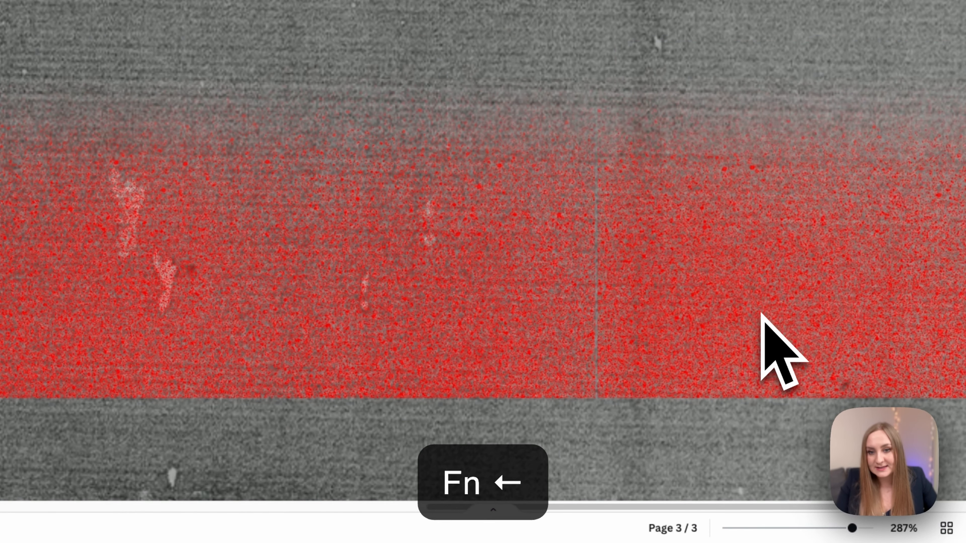
{"action": "key", "text": "Left"}
{"action": "key", "text": "Left"}
{"action": "key", "text": "Right"}
{"action": "key", "text": "Left"}
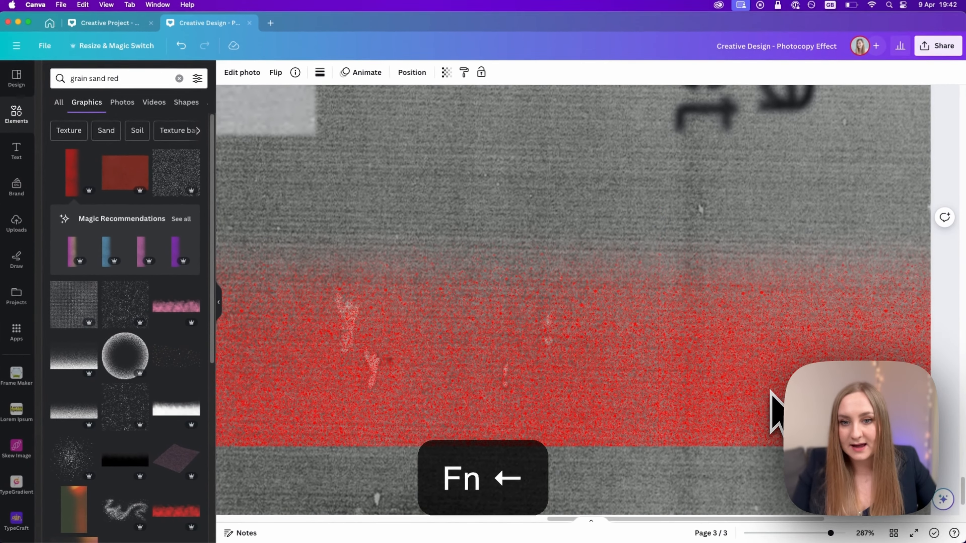
{"action": "key", "text": "Right"}
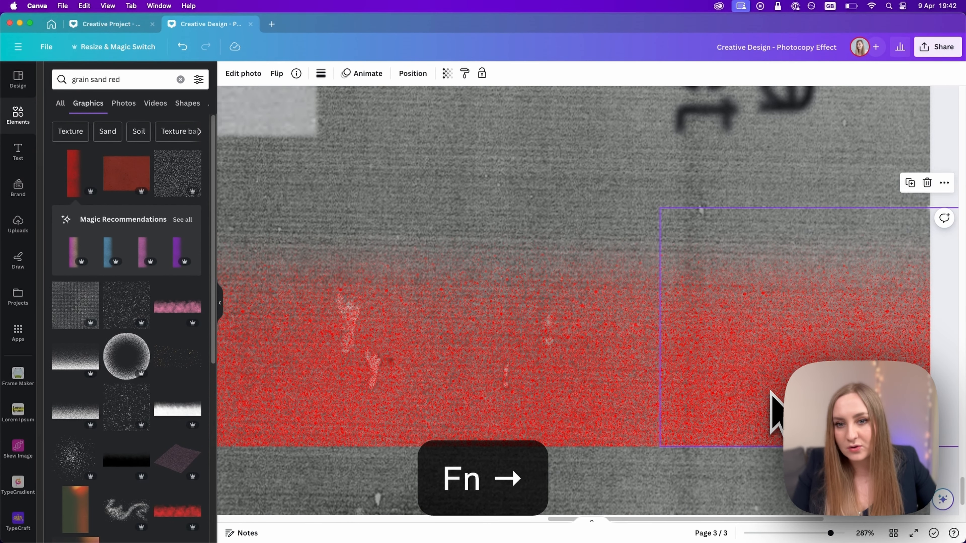
{"action": "key", "text": "Left"}
{"action": "key", "text": "Right"}
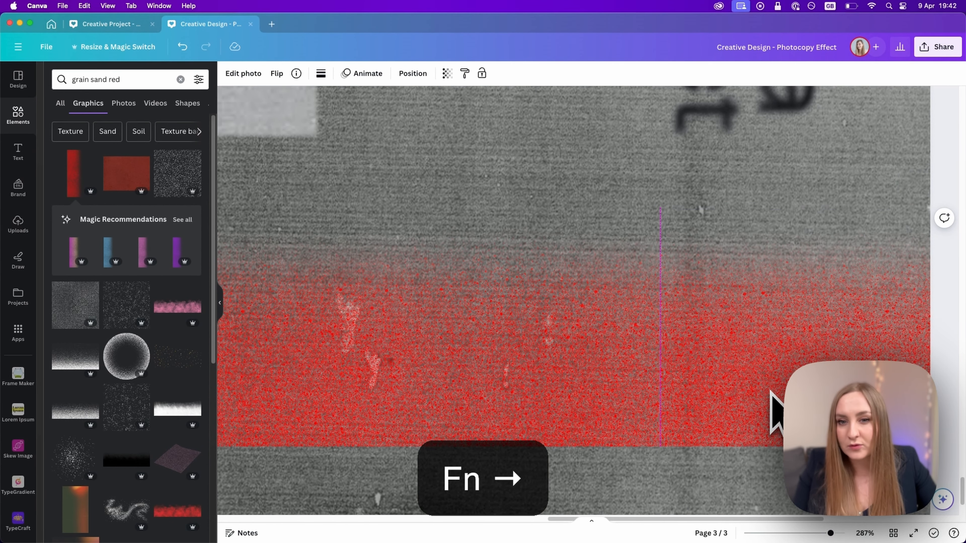
Group the three red strips and scale the group down slightly into one band near the poster's bottom.
{"action": "scroll", "coordinate": [771, 399], "scroll_direction": "down", "scroll_amount": 10}
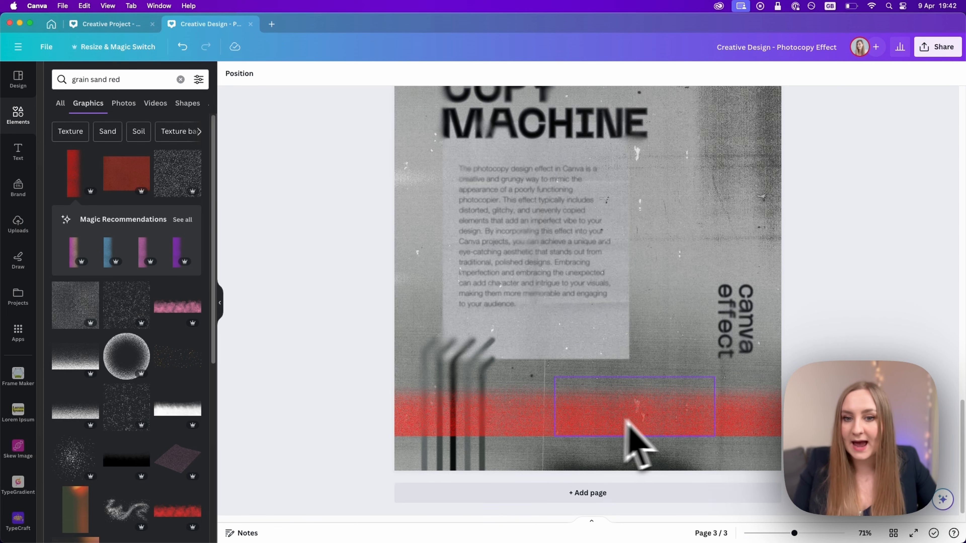
{"action": "left_click", "coordinate": [744, 428]}
{"action": "left_click", "coordinate": [643, 432], "text": "shift"}
{"action": "left_click", "coordinate": [502, 434], "text": "shift"}
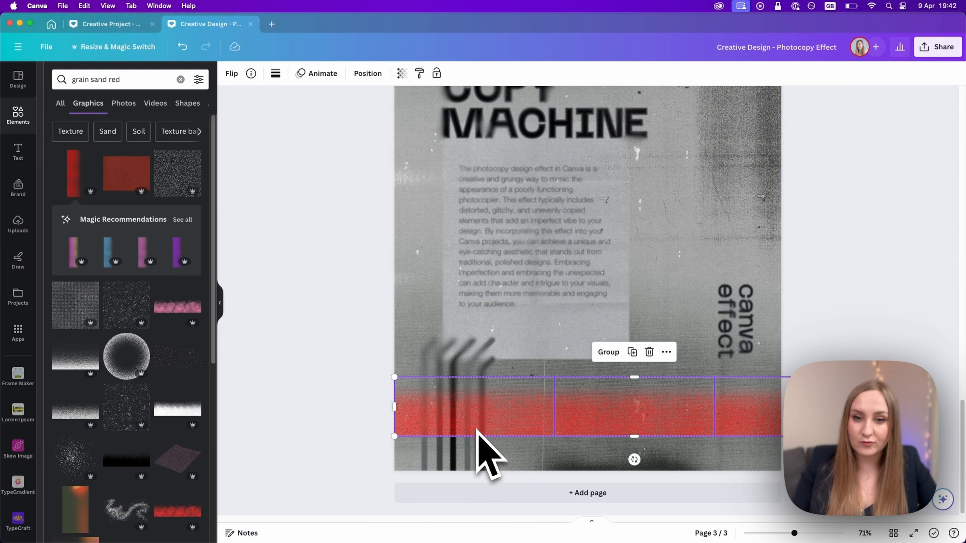
{"action": "left_click", "coordinate": [609, 352]}
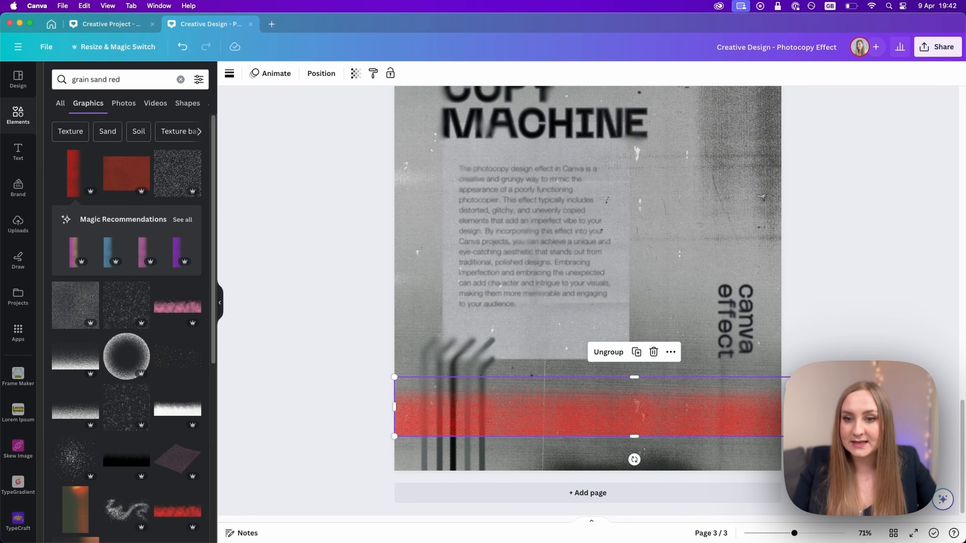
{"action": "left_click_drag", "start_coordinate": [874, 377], "coordinate": [813, 407]}
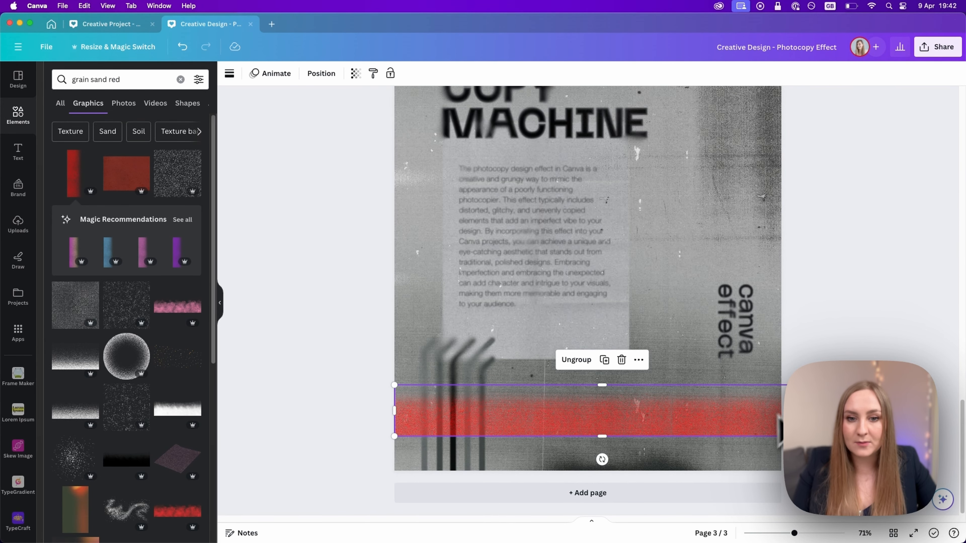
{"action": "left_click_drag", "start_coordinate": [758, 422], "coordinate": [757, 418]}
{"action": "left_click", "coordinate": [846, 350]}
{"action": "scroll", "coordinate": [846, 350], "scroll_direction": "down", "scroll_amount": 3}
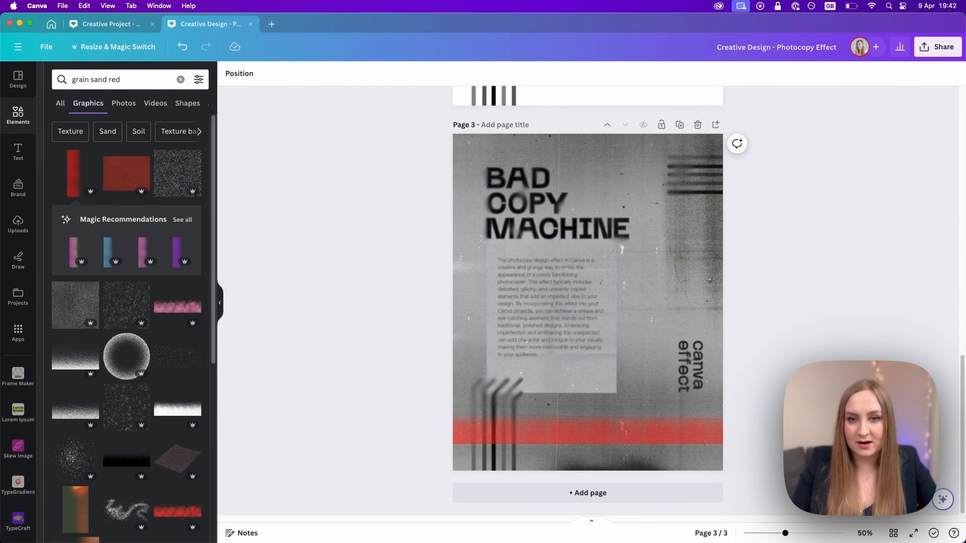
Set the transparency of the grouped red band to 64.
{"action": "left_click", "coordinate": [613, 432]}
{"action": "scroll", "coordinate": [614, 474], "scroll_direction": "down", "scroll_amount": 2}
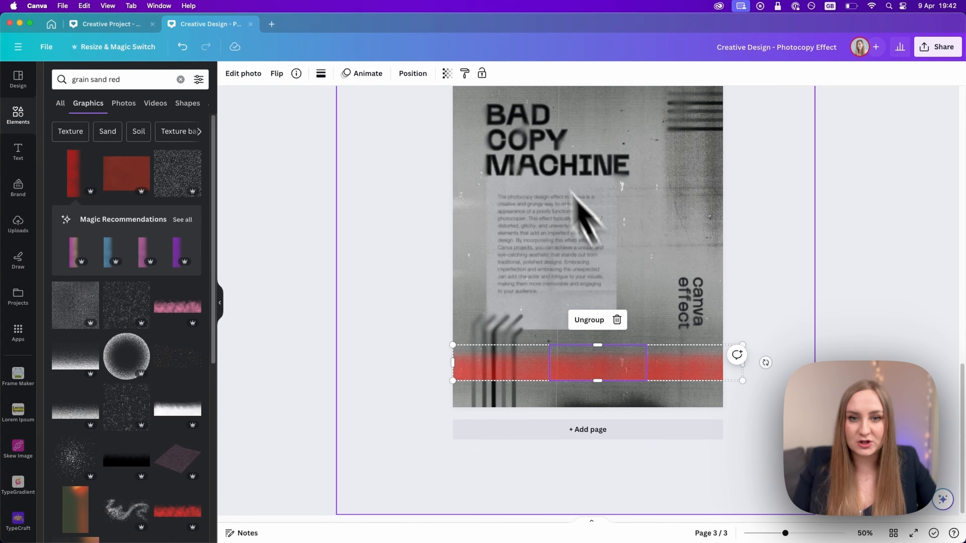
{"action": "scroll", "coordinate": [574, 209], "scroll_direction": "up", "scroll_amount": 2}
{"action": "left_click", "coordinate": [801, 289]}
{"action": "left_click", "coordinate": [620, 422]}
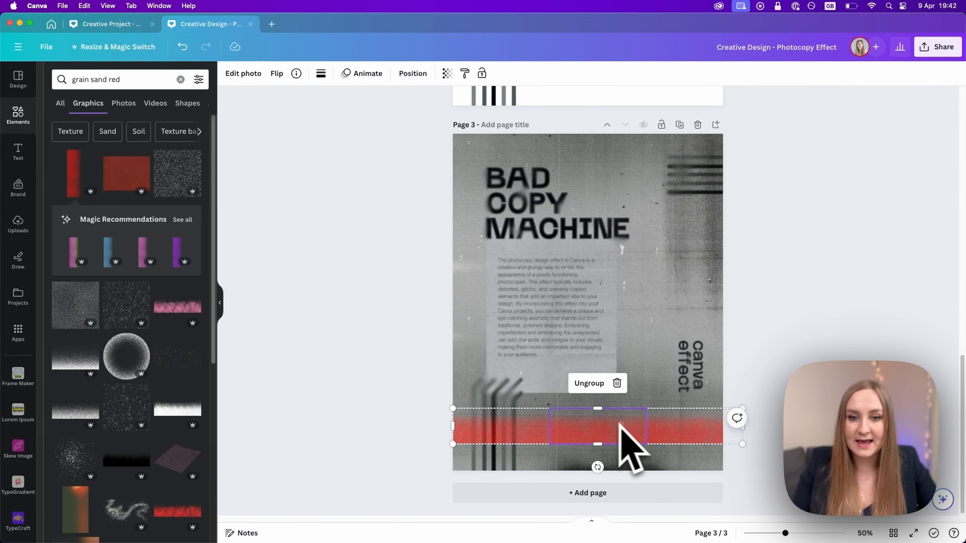
{"action": "left_click_drag", "start_coordinate": [596, 467], "coordinate": [594, 471]}
{"action": "left_click", "coordinate": [355, 73]}
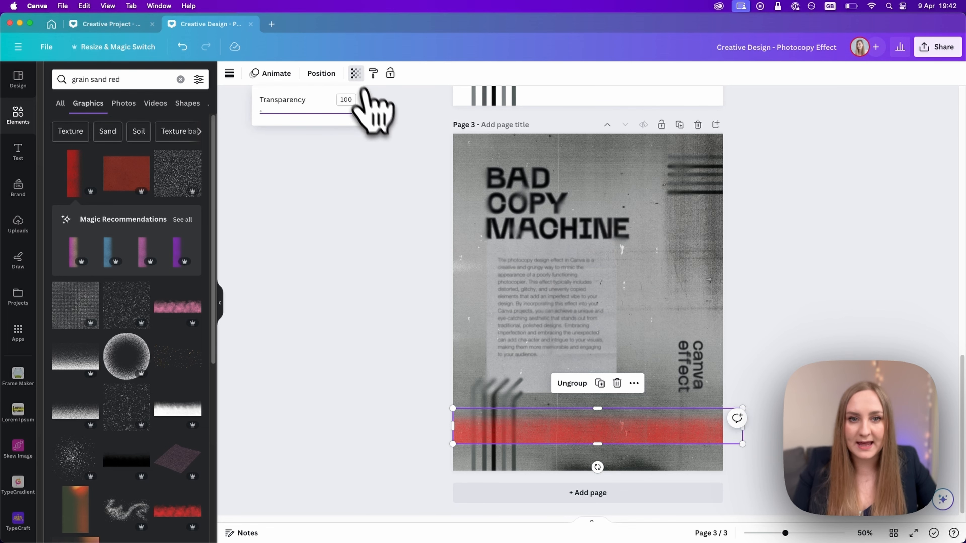
{"action": "left_click_drag", "start_coordinate": [353, 116], "coordinate": [323, 128]}
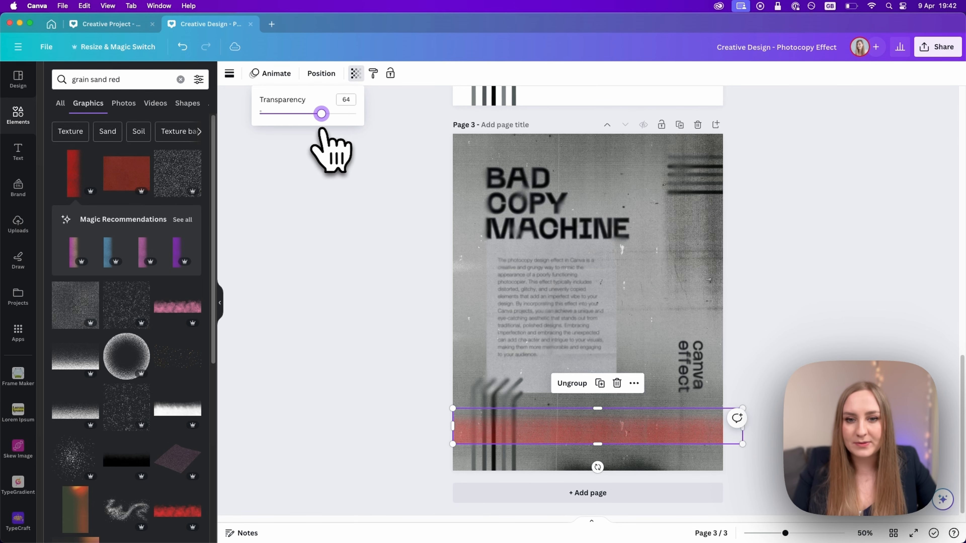
{"action": "left_click", "coordinate": [766, 264]}
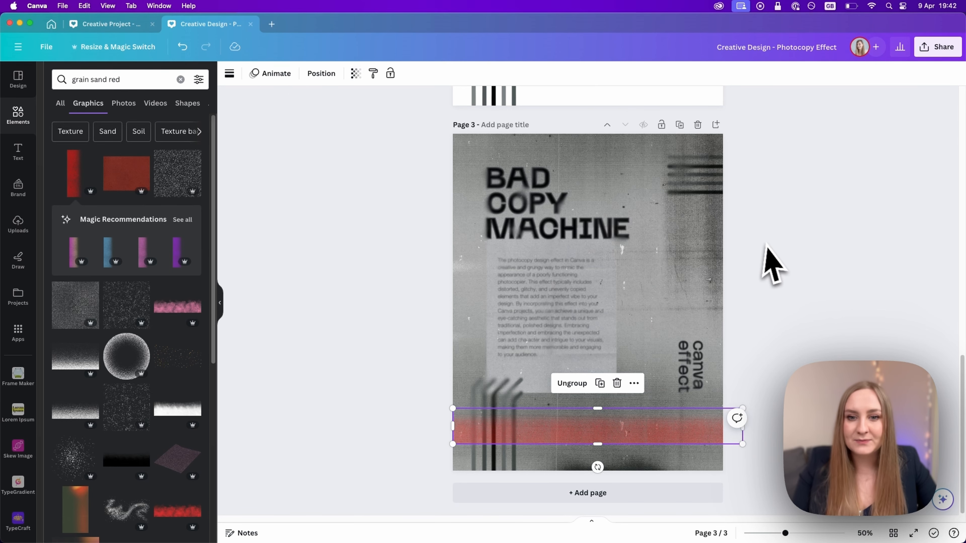
{"action": "left_click", "coordinate": [770, 272]}
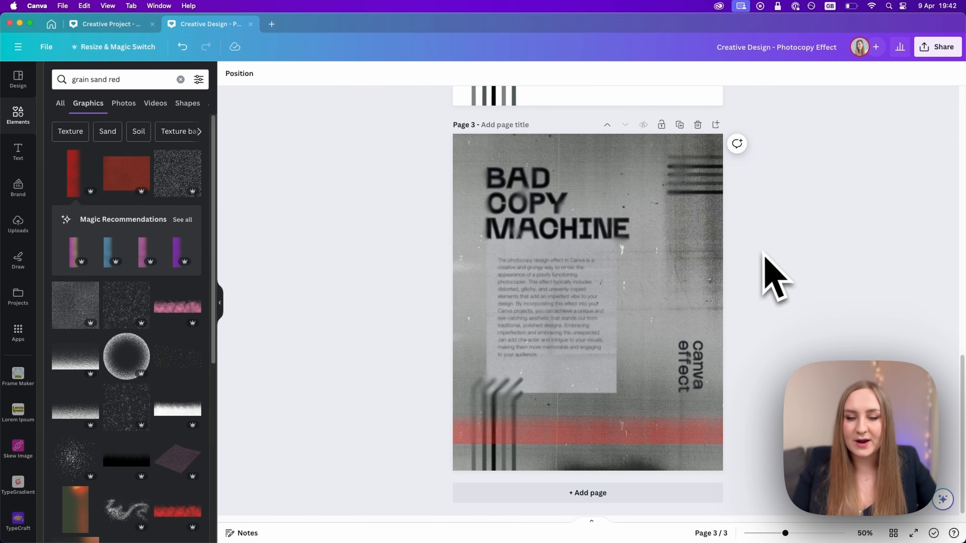
Set the grouped red band's transparency to 100 and move its layer beneath the two uppermost texture layers.
{"action": "left_click", "coordinate": [660, 430]}
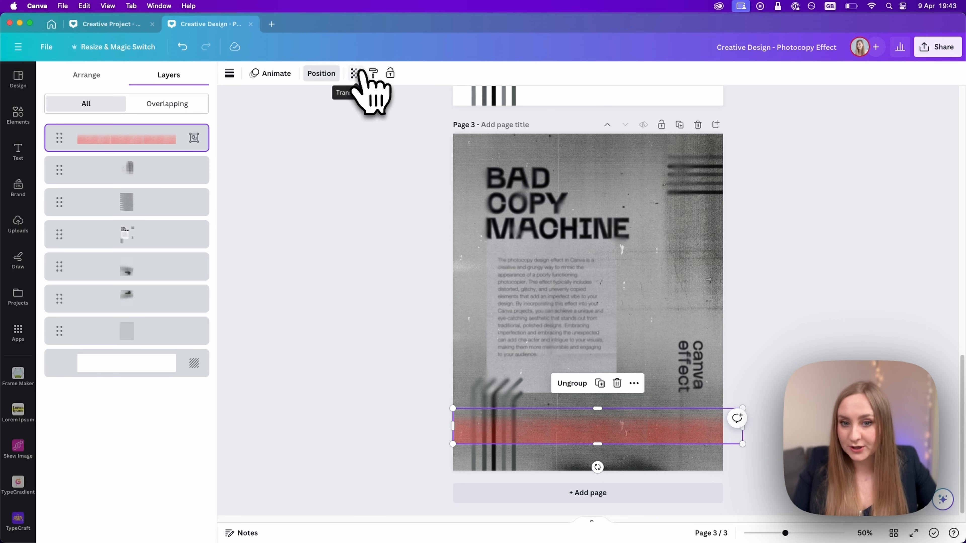
{"action": "left_click", "coordinate": [356, 73]}
{"action": "left_click_drag", "start_coordinate": [321, 114], "coordinate": [352, 114]}
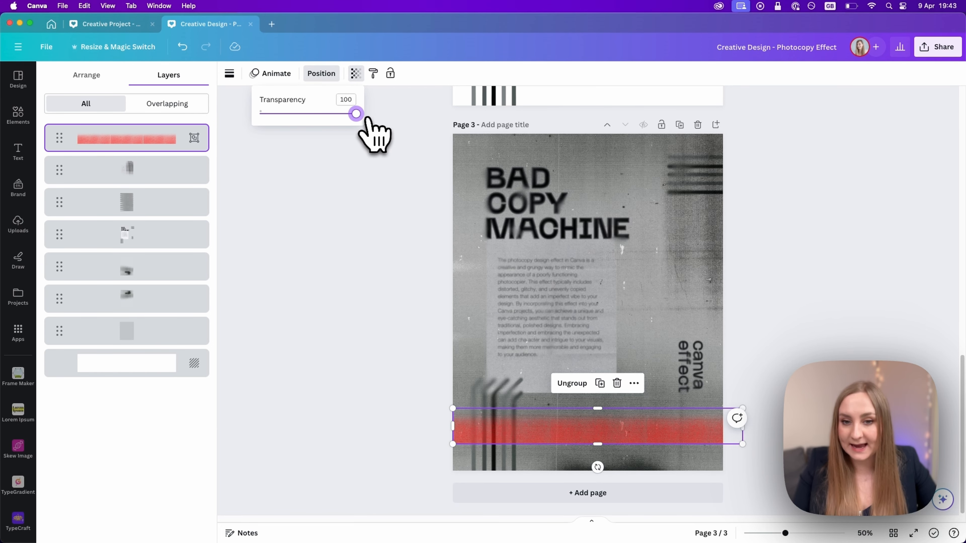
{"action": "left_click_drag", "start_coordinate": [158, 140], "coordinate": [154, 215]}
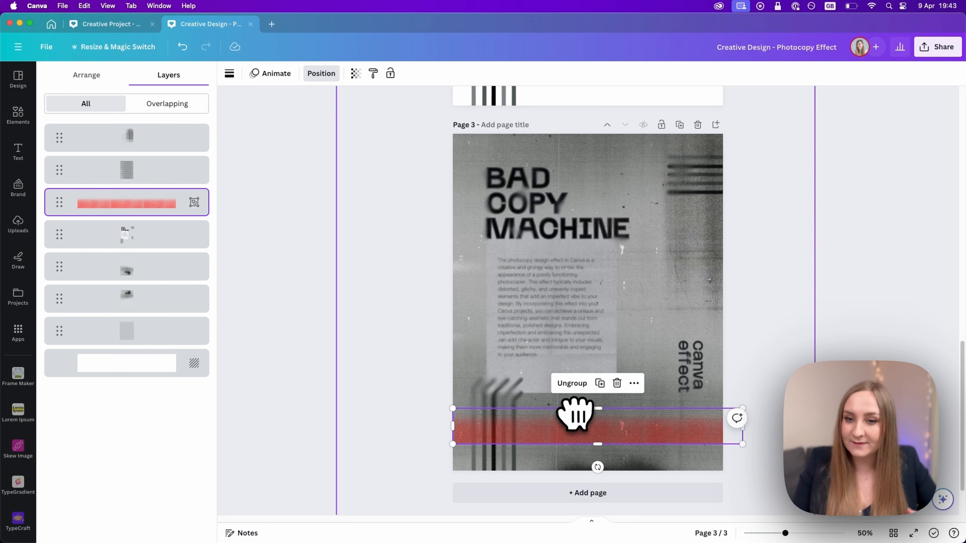
Lower the red band's transparency value moderately so it blends into the photocopy texture, and check the result up close.
{"action": "left_click", "coordinate": [355, 73]}
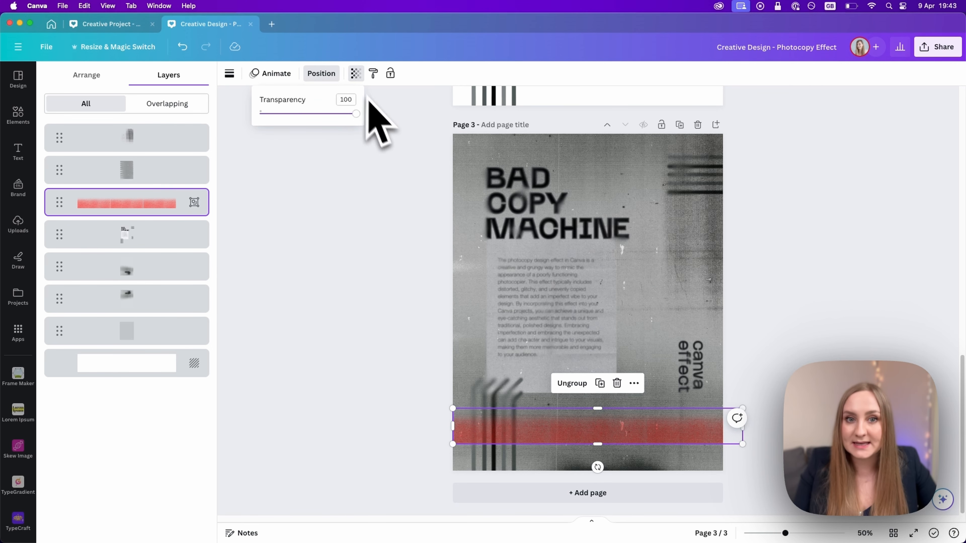
{"action": "left_click_drag", "start_coordinate": [356, 113], "coordinate": [332, 122]}
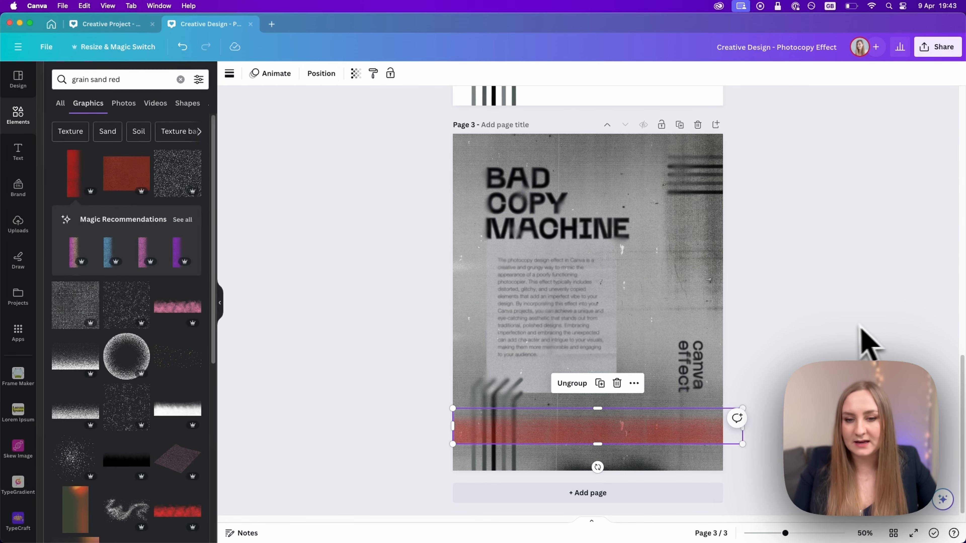
{"action": "left_click", "coordinate": [766, 396]}
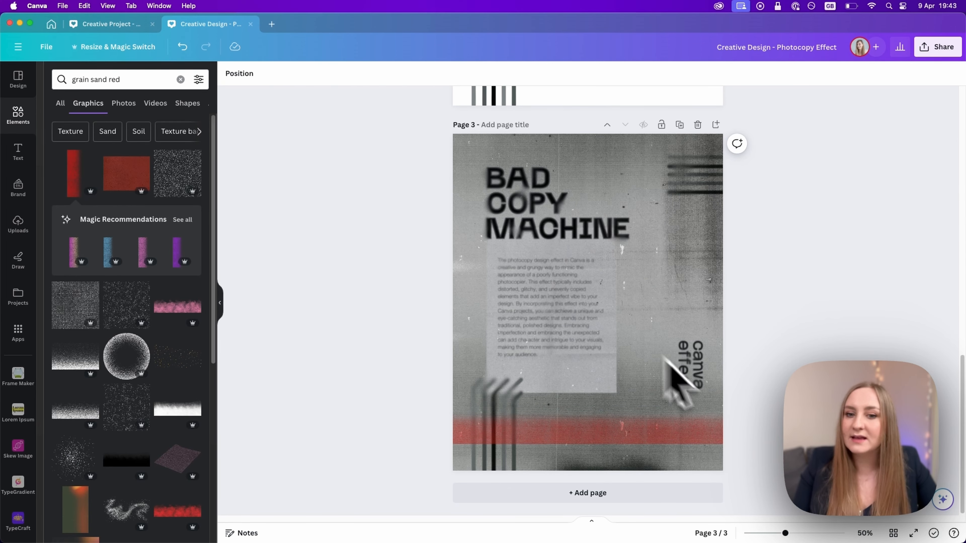
{"action": "scroll", "coordinate": [614, 442], "scroll_direction": "up", "scroll_amount": 10}
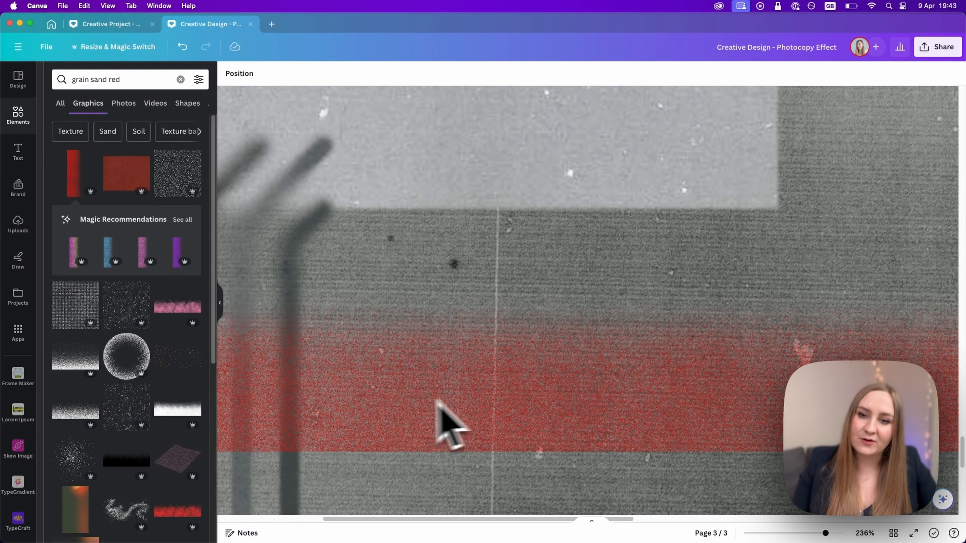
{"action": "scroll", "coordinate": [442, 409], "scroll_direction": "down", "scroll_amount": 10}
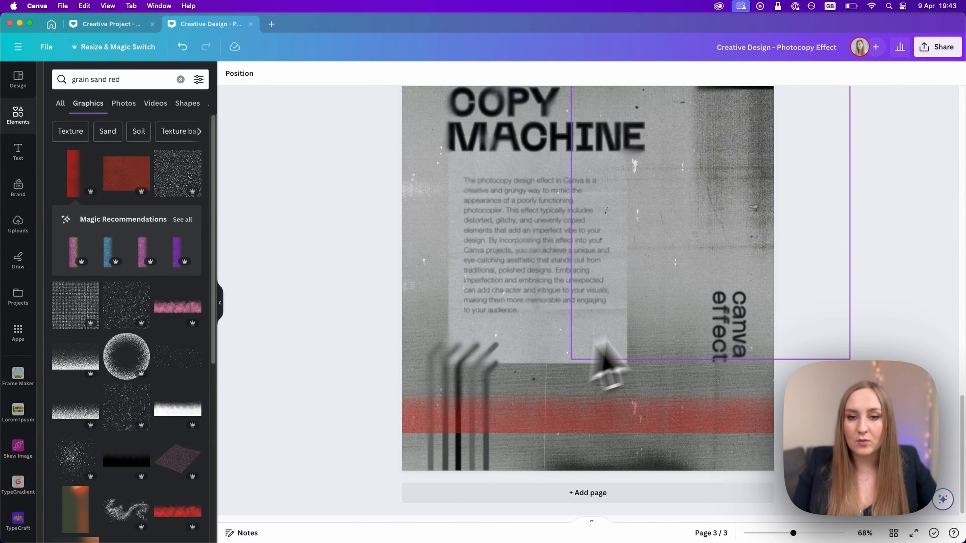
{"action": "scroll", "coordinate": [679, 324], "scroll_direction": "down", "scroll_amount": 2}
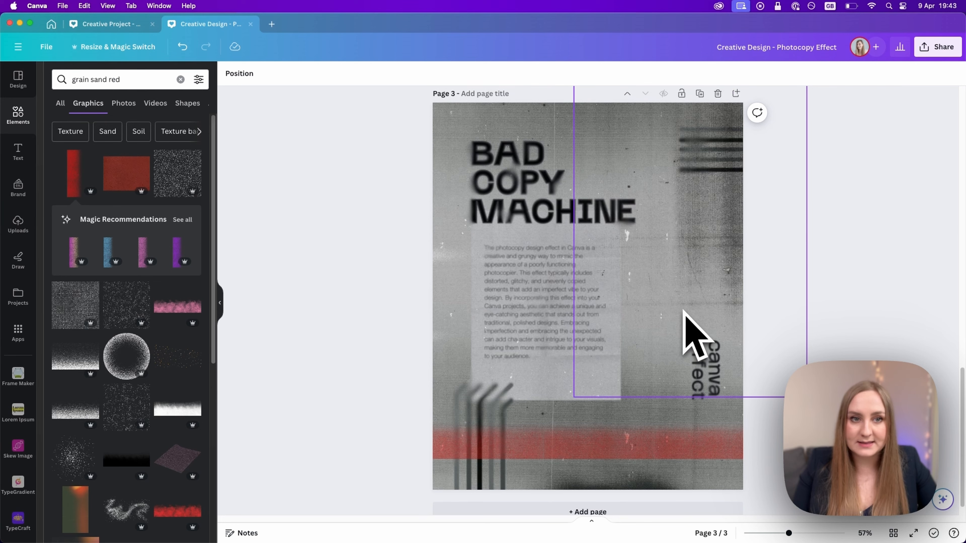
Search the graphics library for "grain circle".
{"action": "double_click", "coordinate": [157, 79]}
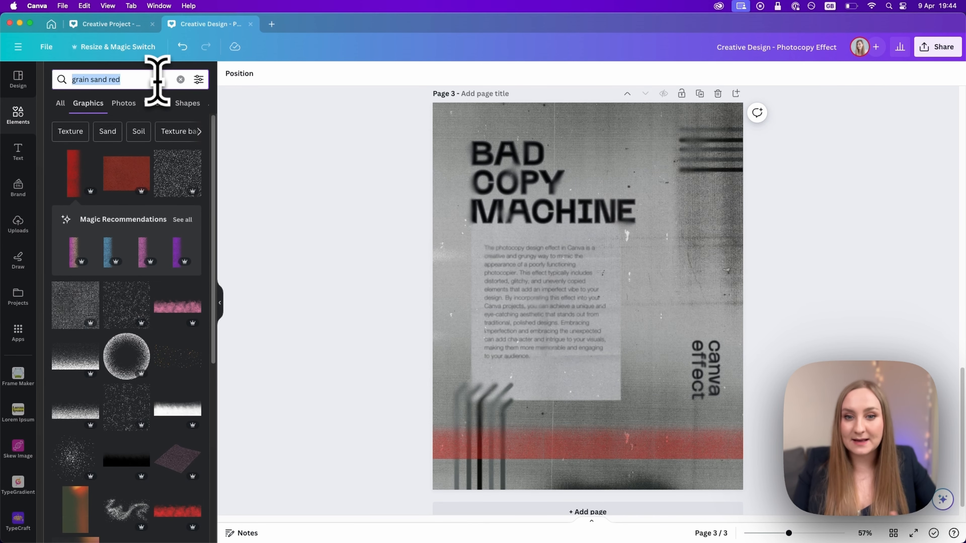
{"action": "type", "text": "g"}
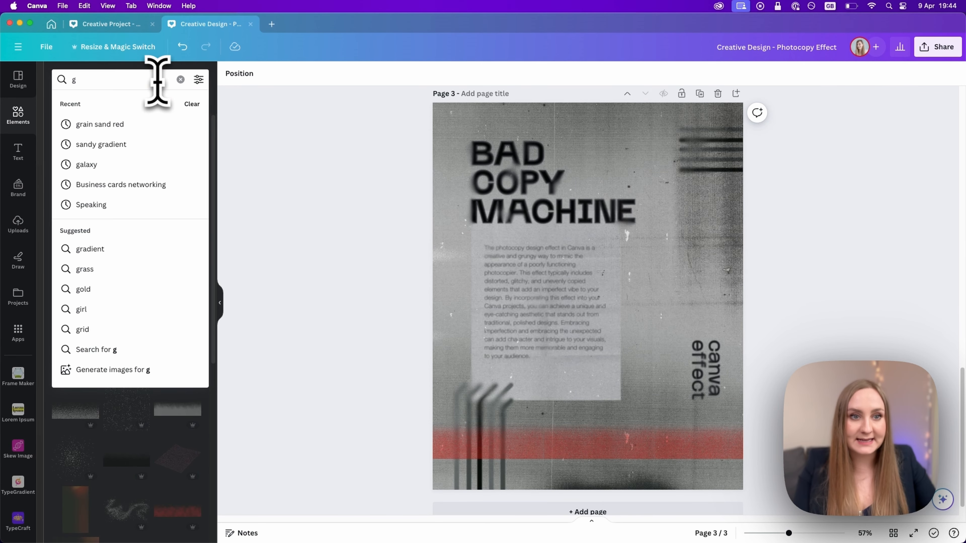
{"action": "type", "text": "rai"}
{"action": "key", "text": "BackSpace"}
{"action": "type", "text": "ain "}
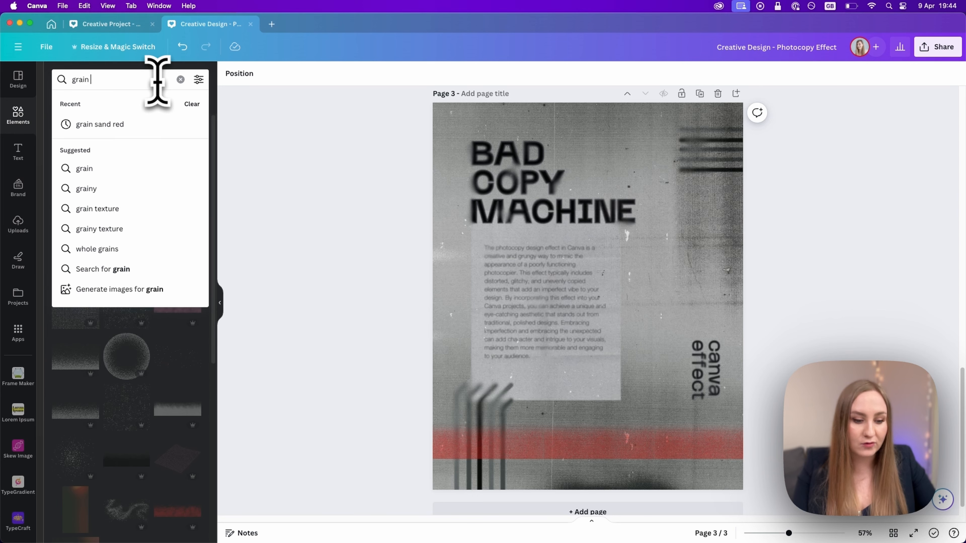
{"action": "type", "text": "circle"}
{"action": "key", "text": "Return"}
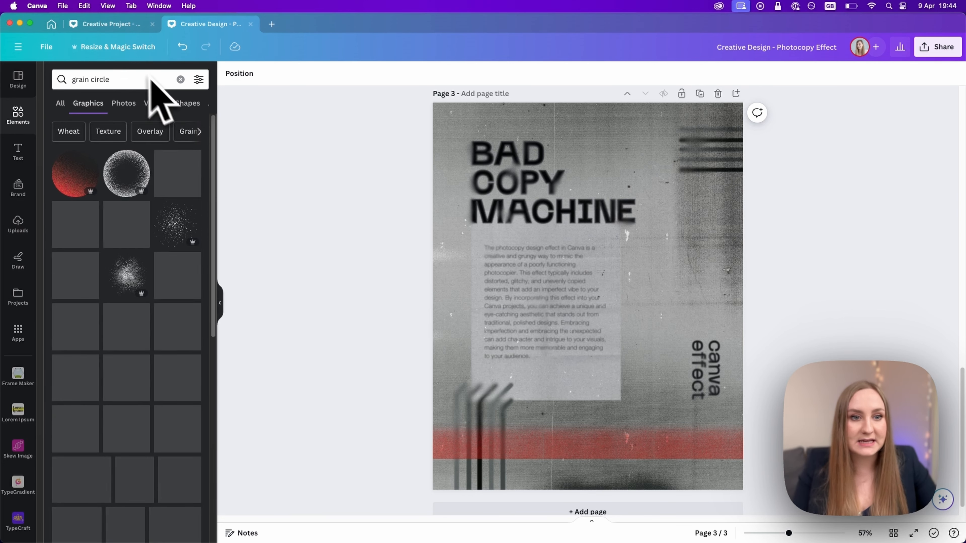
Add the red grainy gradient circle to the poster and rotate it so its bright red side faces the upper right.
{"action": "left_click", "coordinate": [82, 190]}
{"action": "left_click_drag", "start_coordinate": [690, 270], "coordinate": [695, 304]}
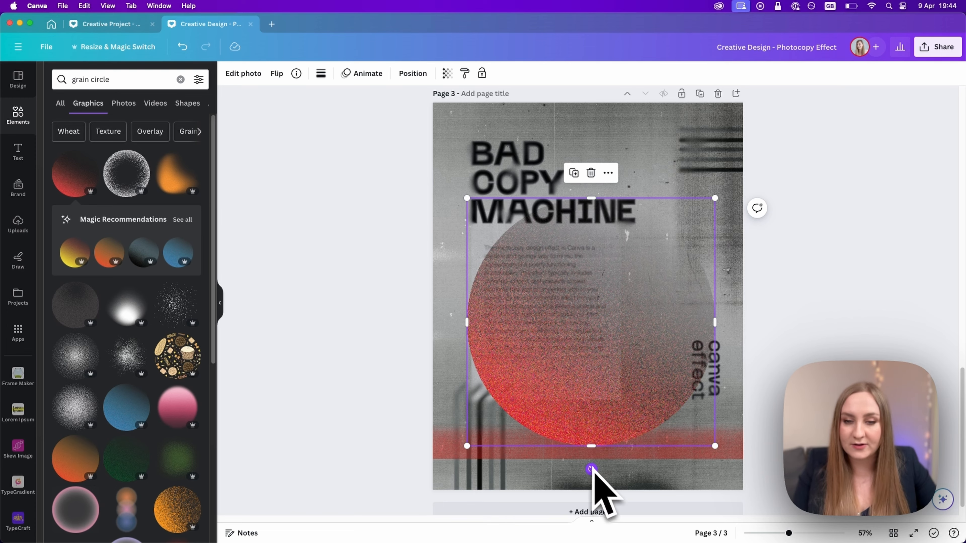
{"action": "left_click_drag", "start_coordinate": [591, 469], "coordinate": [445, 299]}
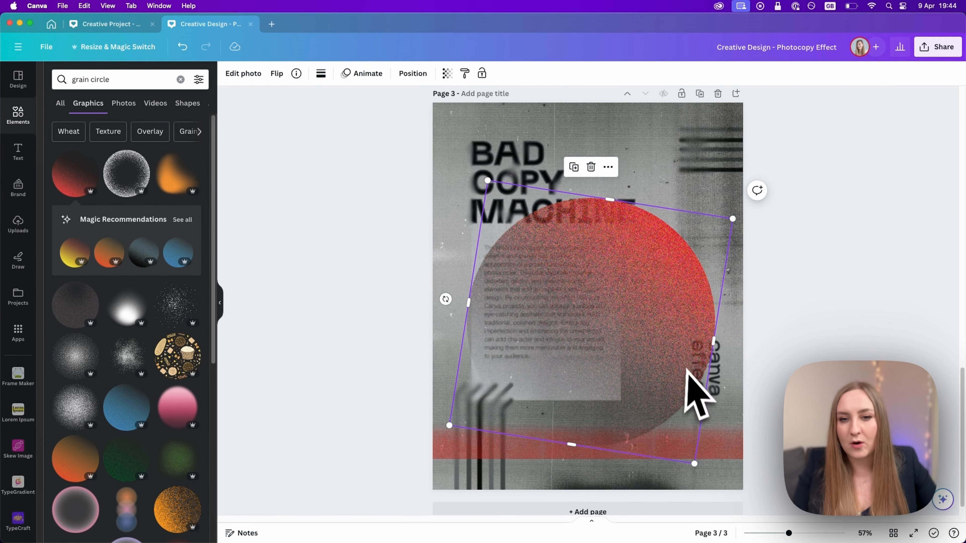
Shrink the red grain circle and place it over the end of the word "MACHINE" in the title.
{"action": "left_click_drag", "start_coordinate": [545, 277], "coordinate": [596, 217]}
{"action": "left_click_drag", "start_coordinate": [783, 160], "coordinate": [637, 213]}
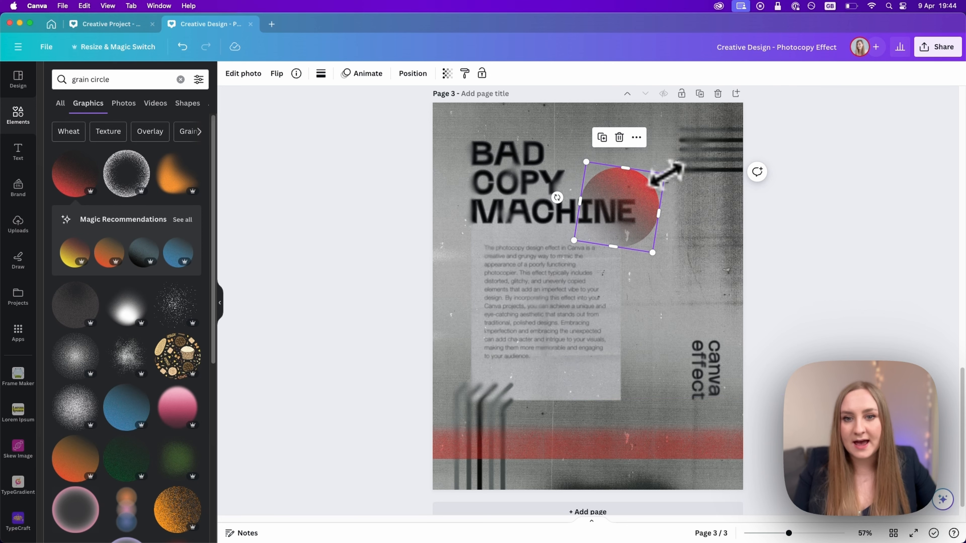
{"action": "left_click_drag", "start_coordinate": [665, 174], "coordinate": [667, 172]}
{"action": "mouse_move", "coordinate": [647, 197]}
{"action": "left_mouse_down"}
{"action": "mouse_move", "coordinate": [639, 202]}
{"action": "mouse_move", "coordinate": [675, 171]}
{"action": "mouse_move", "coordinate": [640, 201]}
{"action": "left_mouse_up"}
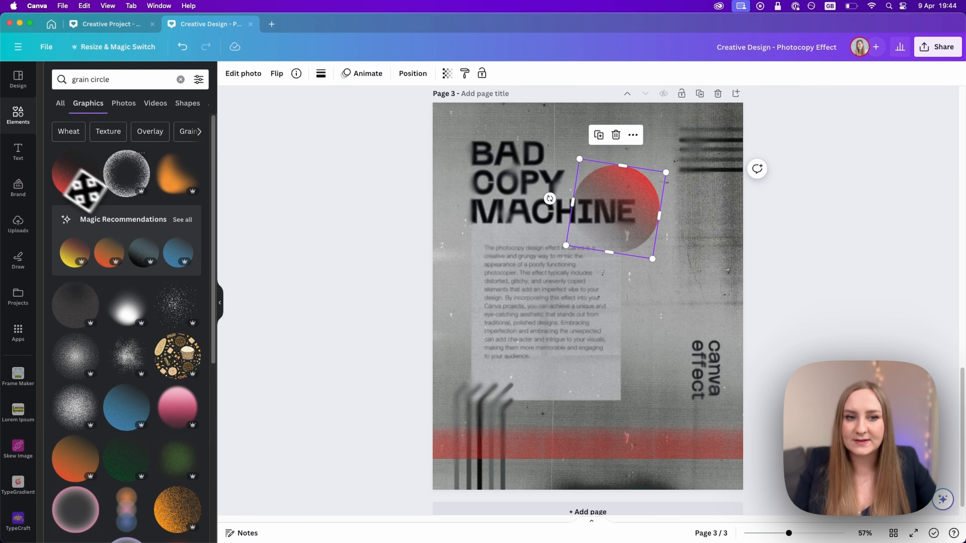
Set the red circle's transparency to 83 and move its layer beneath the photocopy texture layers.
{"action": "left_click", "coordinate": [446, 74]}
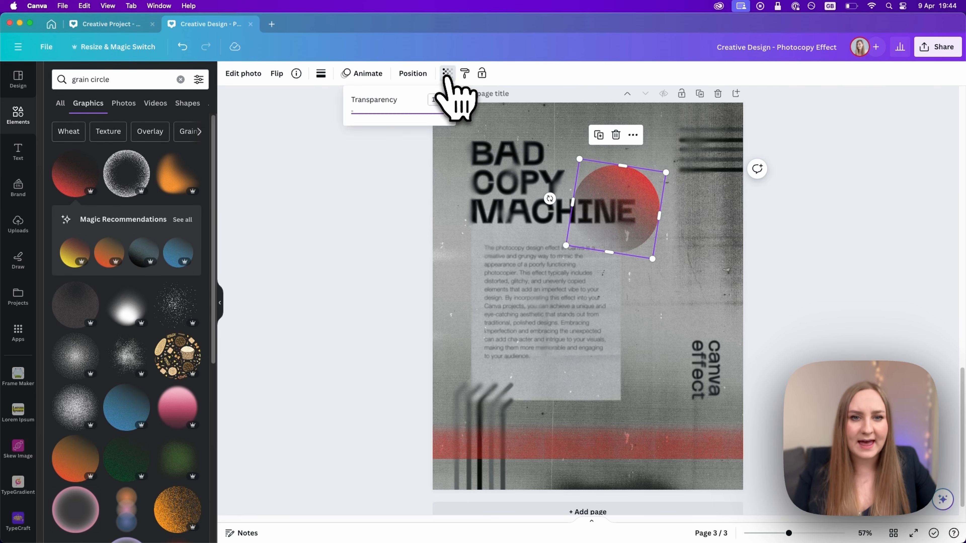
{"action": "left_click", "coordinate": [430, 113]}
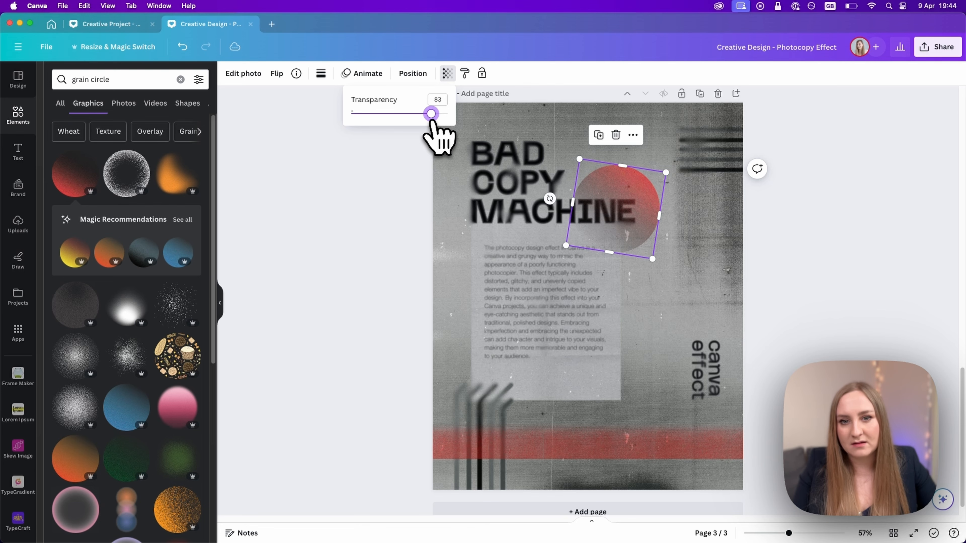
{"action": "left_click", "coordinate": [413, 73]}
{"action": "left_click_drag", "start_coordinate": [181, 160], "coordinate": [152, 208]}
{"action": "left_click", "coordinate": [422, 251]}
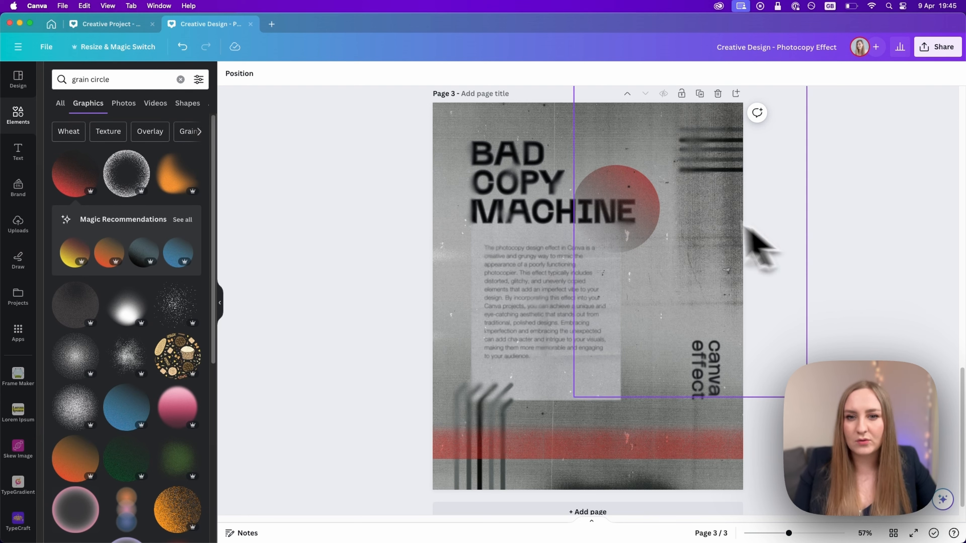
Select the red grain circle over the title.
{"action": "left_click", "coordinate": [617, 185]}
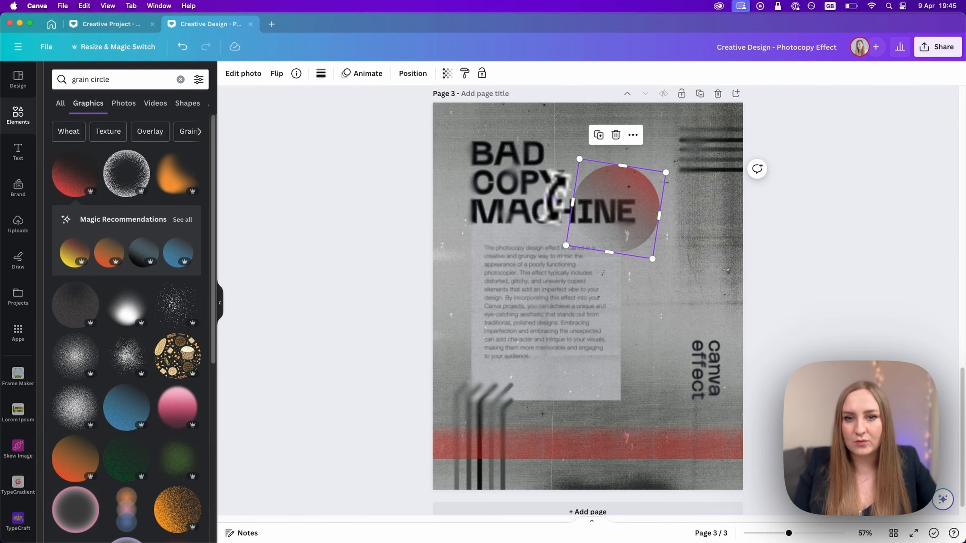